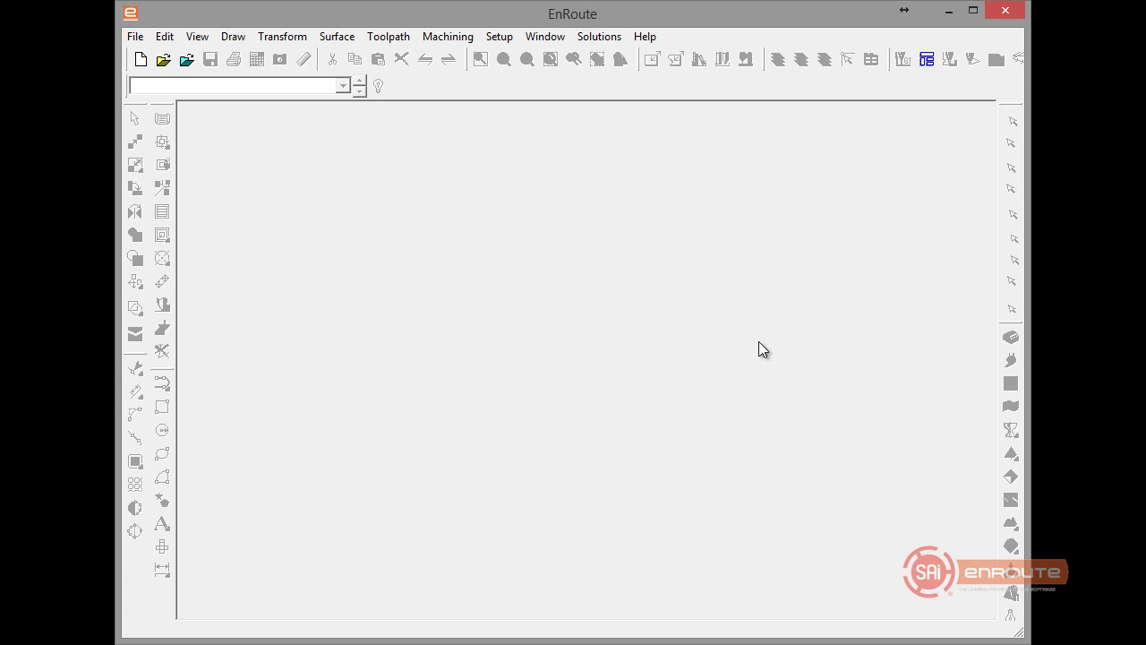
Step: Start a new drawing on the default 48 x 48 plate and import the parts DXF
{"action": "left_click", "coordinate": [139, 62]}
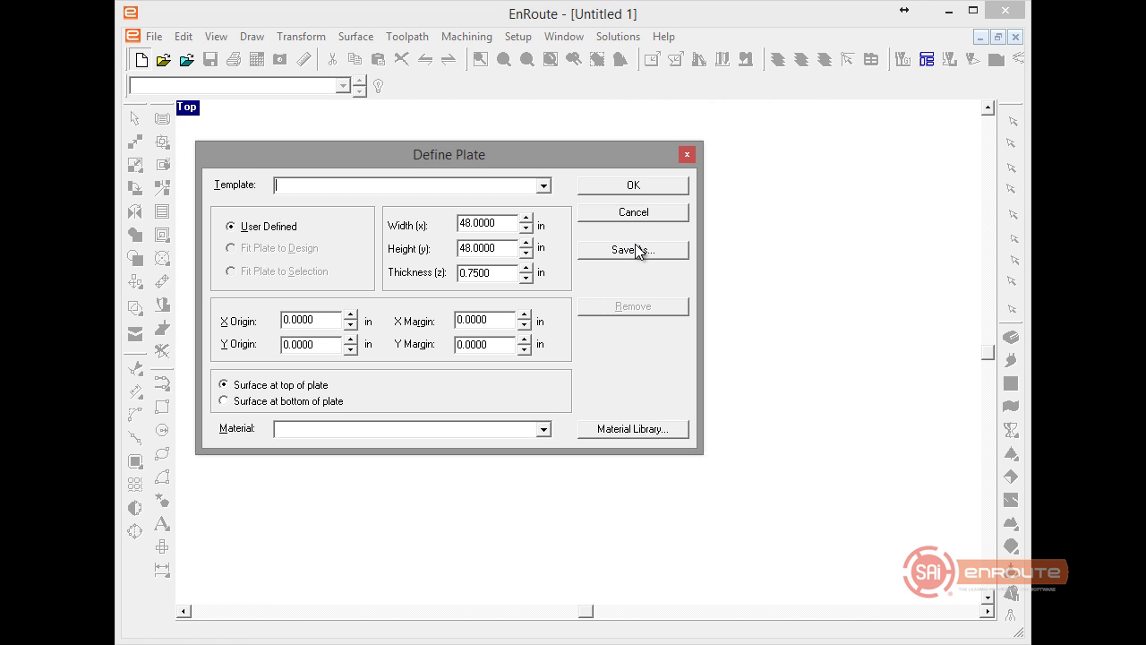
{"action": "left_click", "coordinate": [641, 187]}
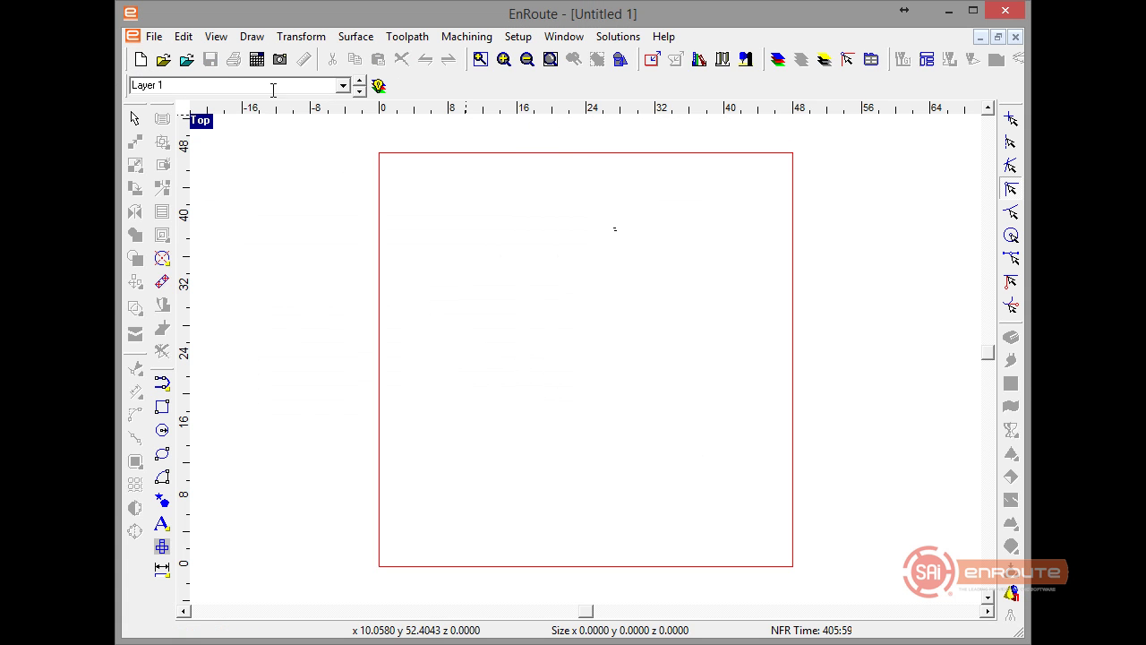
{"action": "left_click", "coordinate": [186, 60]}
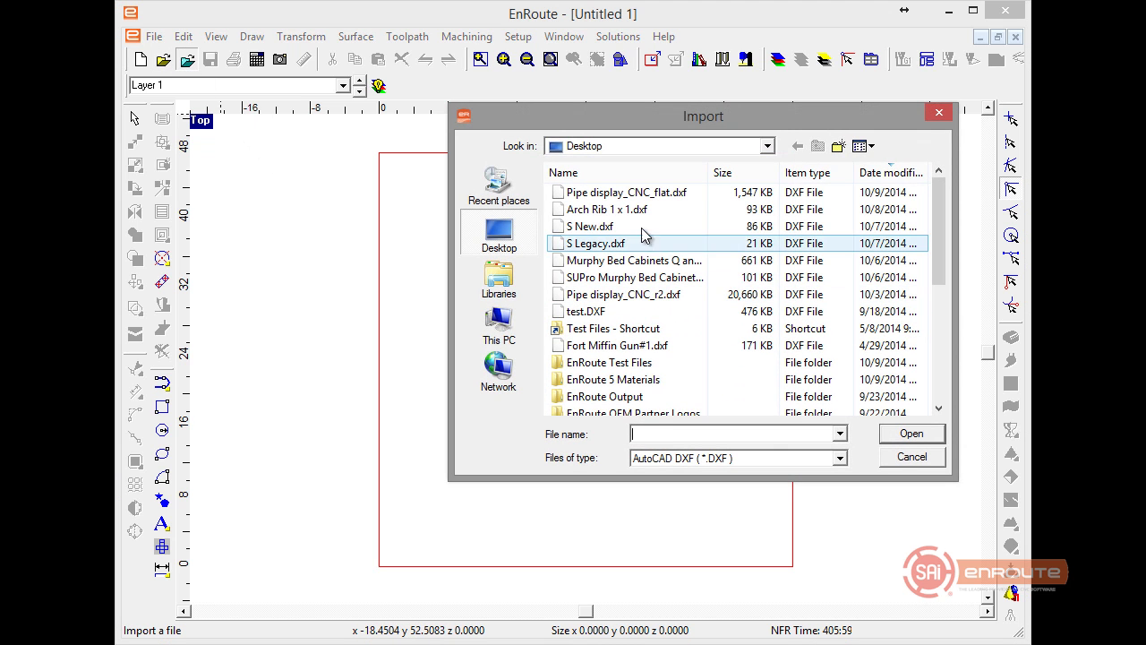
{"action": "double_click", "coordinate": [654, 192]}
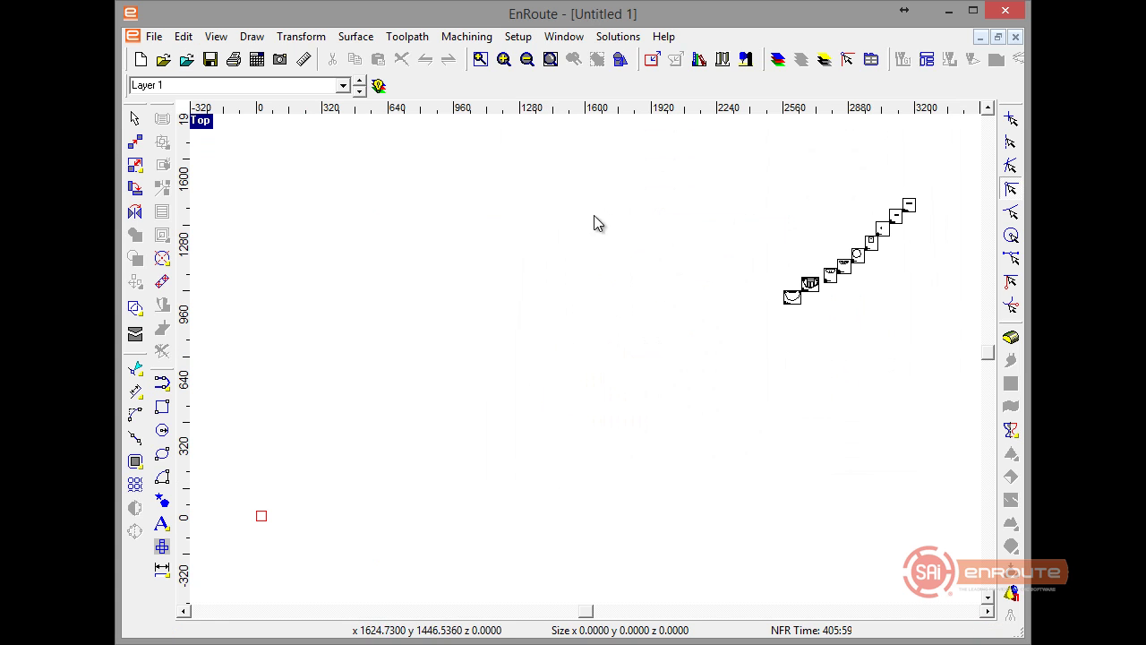
Step: Select all the imported parts and move them to the drawing origin
{"action": "left_click_drag", "start_coordinate": [637, 171], "coordinate": [955, 337]}
{"action": "scroll", "coordinate": [858, 260], "scroll_direction": "up", "scroll_amount": 2}
{"action": "scroll", "coordinate": [873, 286], "scroll_direction": "down", "scroll_amount": 2}
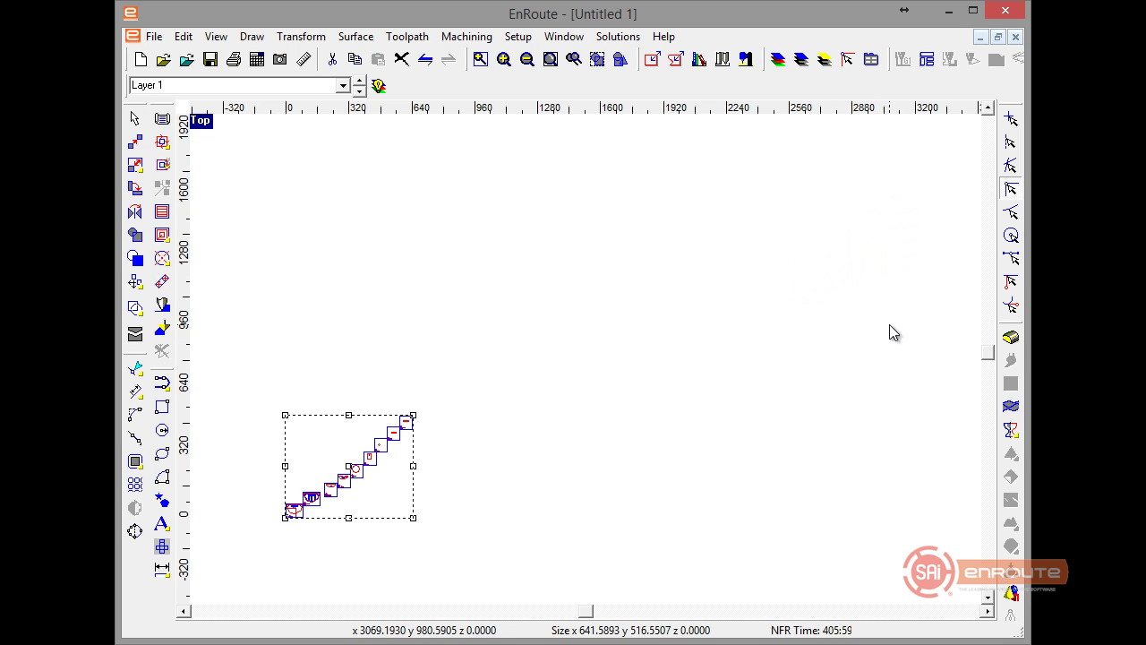
Step: Redefine the plate with the 96 x 48 .125 template and 0.75 in thickness
{"action": "left_click", "coordinate": [653, 59]}
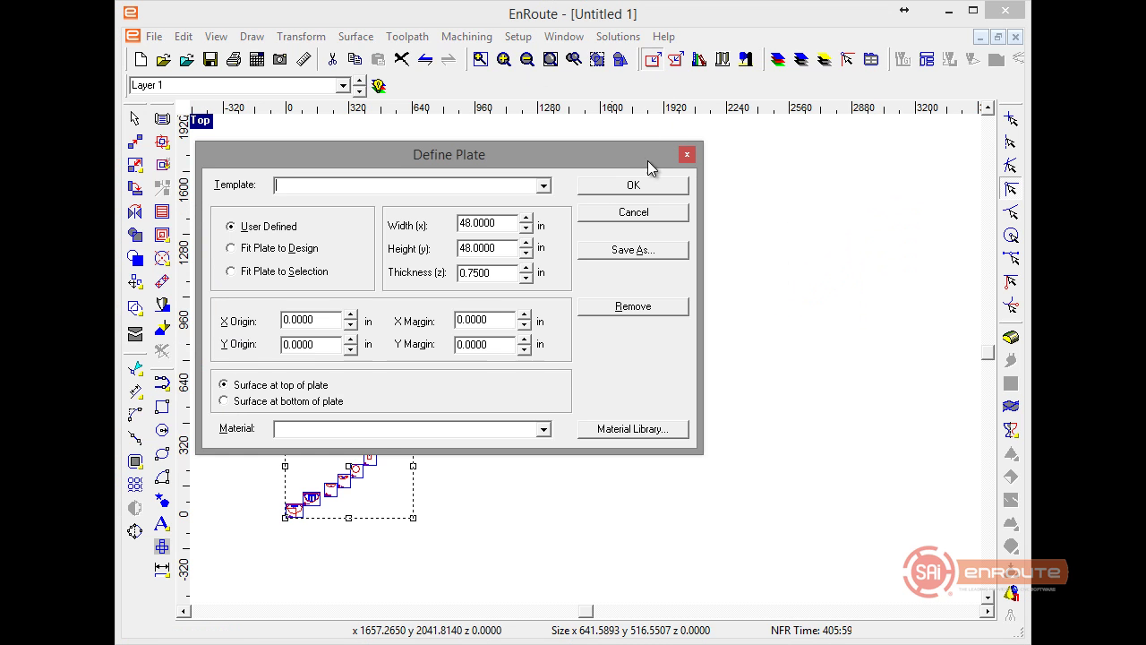
{"action": "left_click", "coordinate": [543, 184]}
{"action": "left_click", "coordinate": [537, 200]}
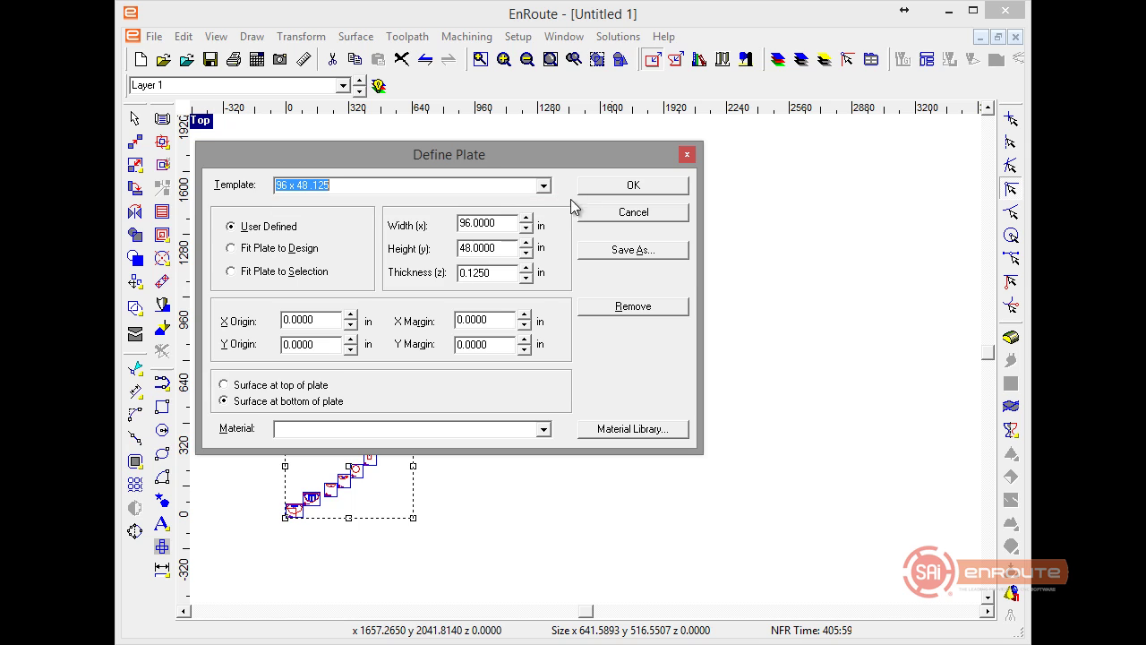
{"action": "double_click", "coordinate": [506, 272]}
{"action": "key", "text": "Tab"}
{"action": "left_click", "coordinate": [614, 186]}
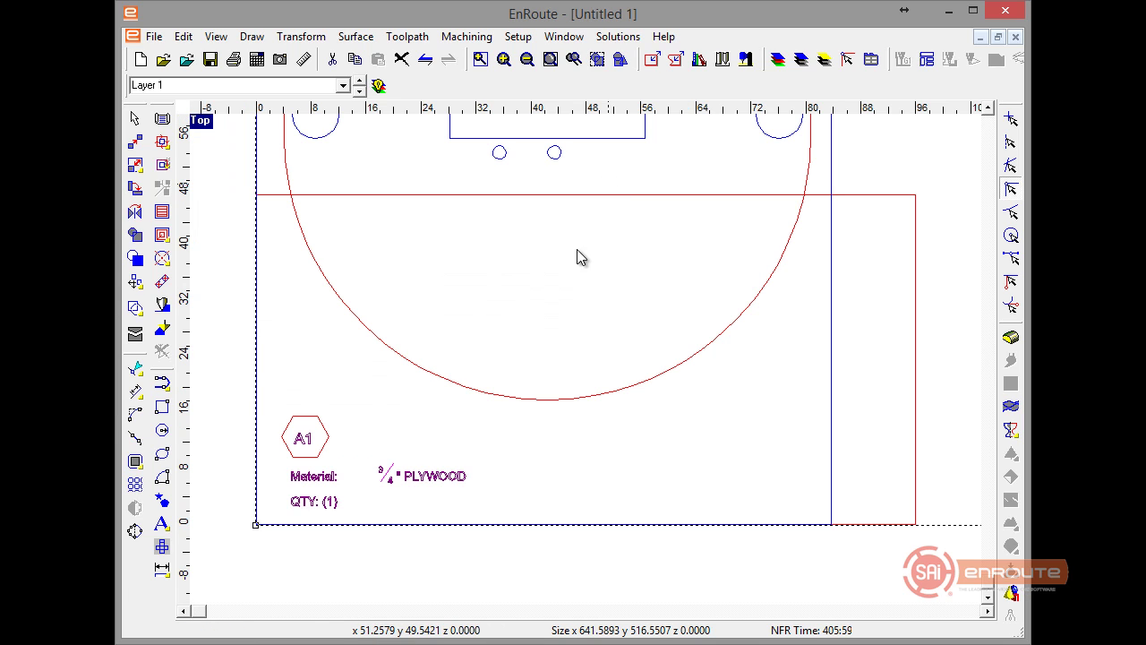
Step: Inspect the lower plate's design by selecting its vectors and semicircular arc, then deselect
{"action": "scroll", "coordinate": [553, 327], "scroll_direction": "down", "scroll_amount": 3}
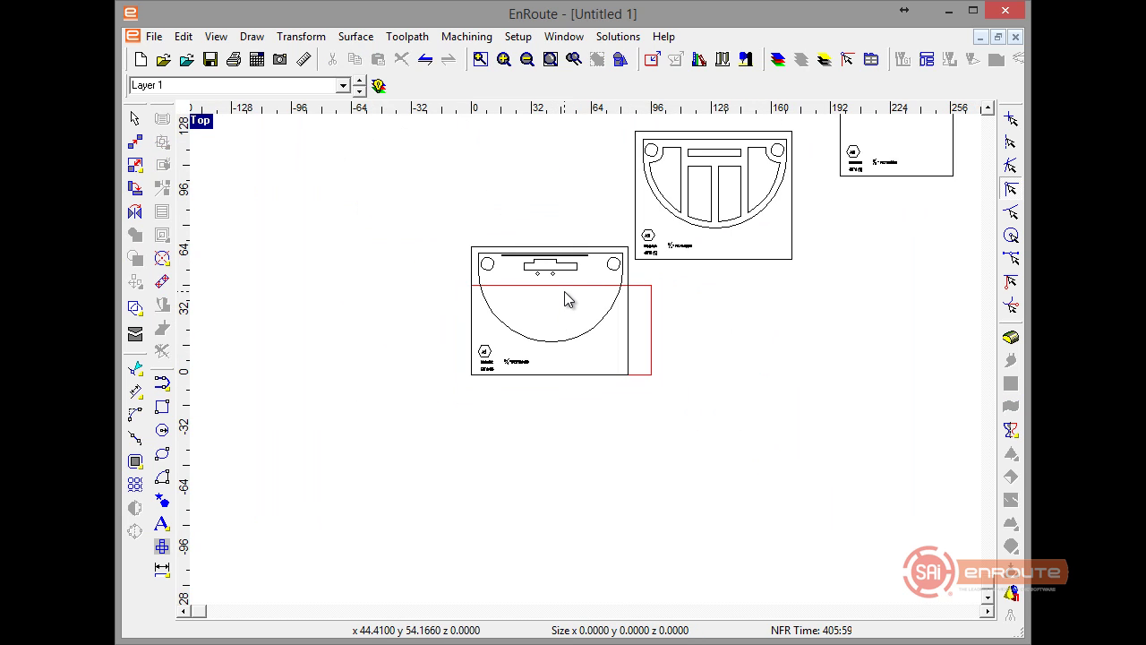
{"action": "scroll", "coordinate": [567, 299], "scroll_direction": "down", "scroll_amount": 1}
{"action": "left_click_drag", "start_coordinate": [455, 233], "coordinate": [637, 331]}
{"action": "left_click", "coordinate": [653, 376]}
{"action": "left_click_drag", "start_coordinate": [608, 381], "coordinate": [499, 215]}
{"action": "left_click", "coordinate": [557, 317]}
{"action": "left_click", "coordinate": [556, 327]}
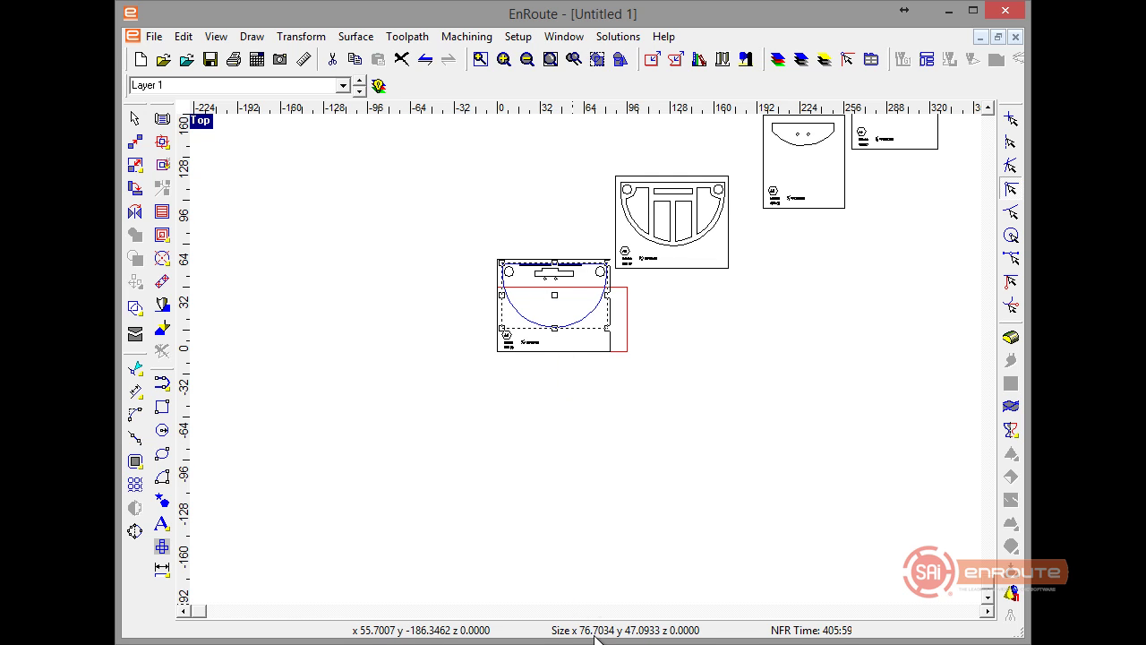
{"action": "left_click", "coordinate": [584, 359]}
{"action": "scroll", "coordinate": [584, 353], "scroll_direction": "up", "scroll_amount": 3}
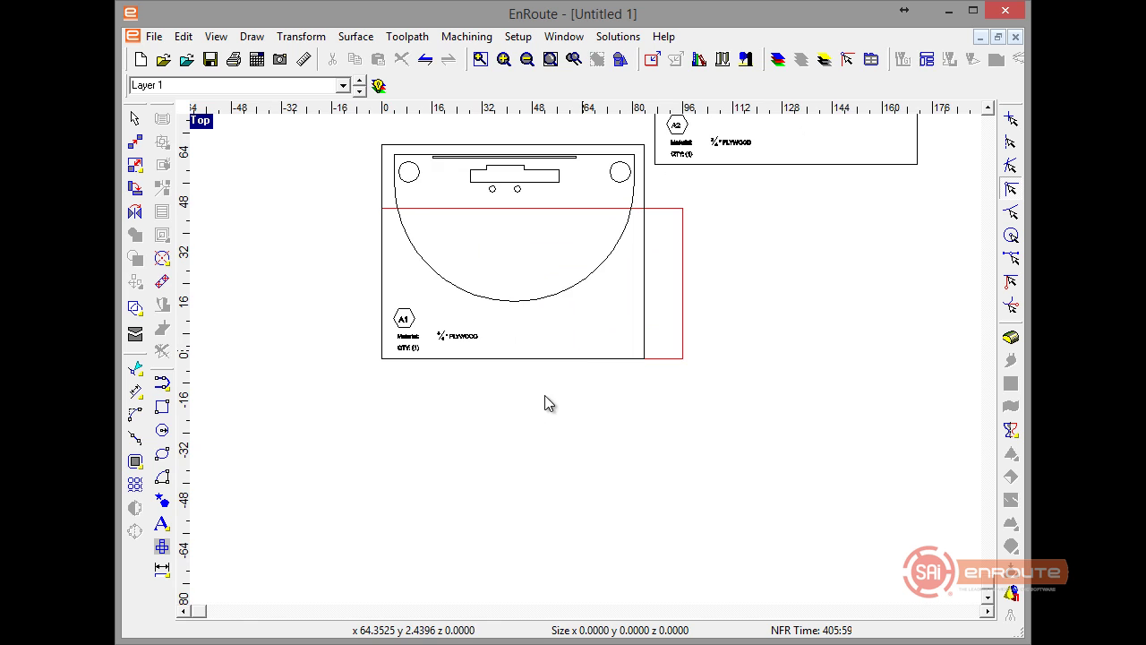
Step: Select the 3/4 PLYWOOD label text on one of the parts
{"action": "scroll", "coordinate": [515, 408], "scroll_direction": "down", "scroll_amount": 2}
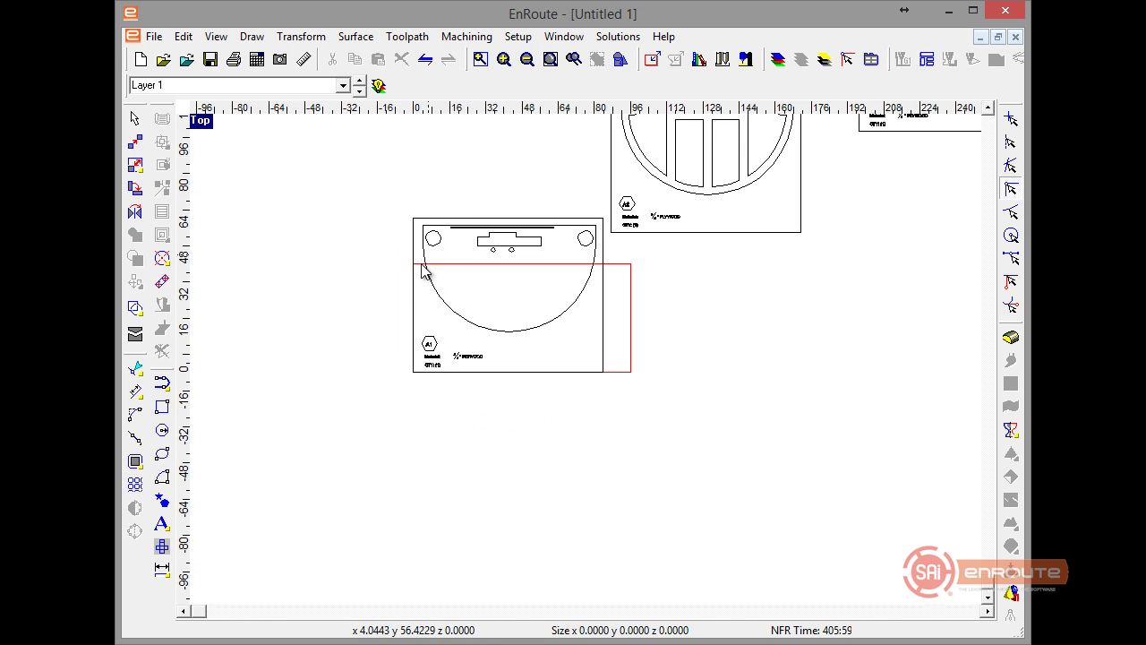
{"action": "scroll", "coordinate": [408, 318], "scroll_direction": "down", "scroll_amount": 2}
{"action": "scroll", "coordinate": [421, 324], "scroll_direction": "up", "scroll_amount": 5}
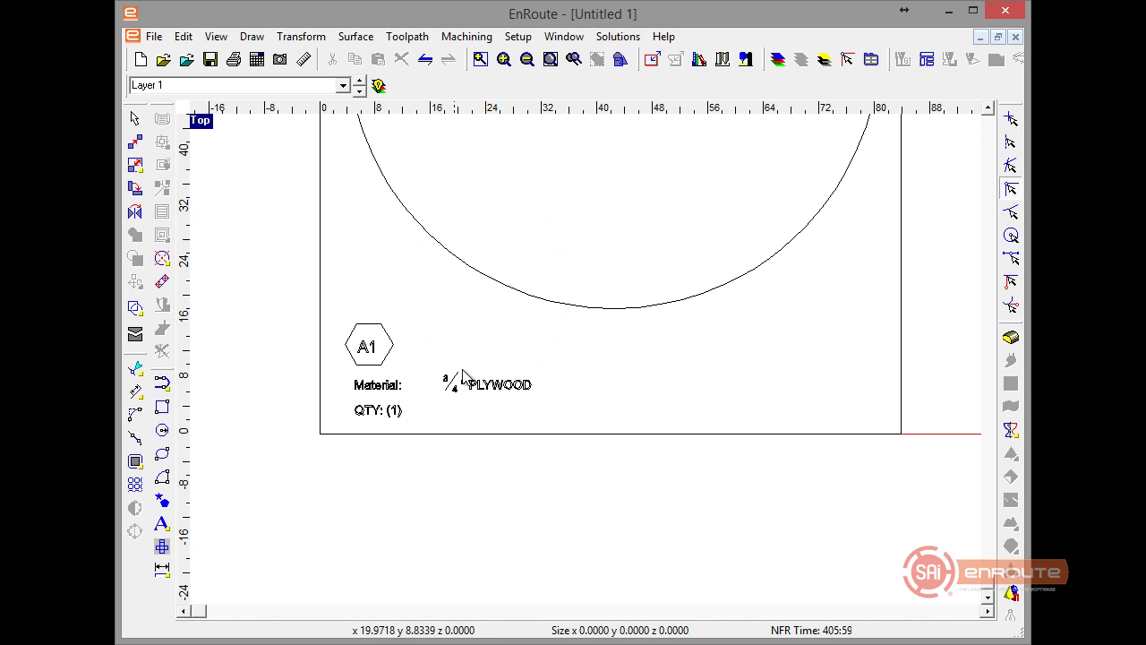
{"action": "left_click", "coordinate": [465, 382]}
{"action": "scroll", "coordinate": [445, 412], "scroll_direction": "up", "scroll_amount": 3}
{"action": "scroll", "coordinate": [445, 407], "scroll_direction": "down", "scroll_amount": 5}
{"action": "scroll", "coordinate": [434, 399], "scroll_direction": "down", "scroll_amount": 8}
{"action": "scroll", "coordinate": [427, 391], "scroll_direction": "up", "scroll_amount": 2}
Step: Marquee-select every part in the diagonal row, convert their text to curves, and deselect
{"action": "left_click_drag", "start_coordinate": [343, 137], "coordinate": [712, 459]}
{"action": "scroll", "coordinate": [483, 352], "scroll_direction": "up", "scroll_amount": 2}
{"action": "scroll", "coordinate": [465, 269], "scroll_direction": "down", "scroll_amount": 1}
{"action": "middle_click_drag", "start_coordinate": [435, 176], "coordinate": [450, 259]}
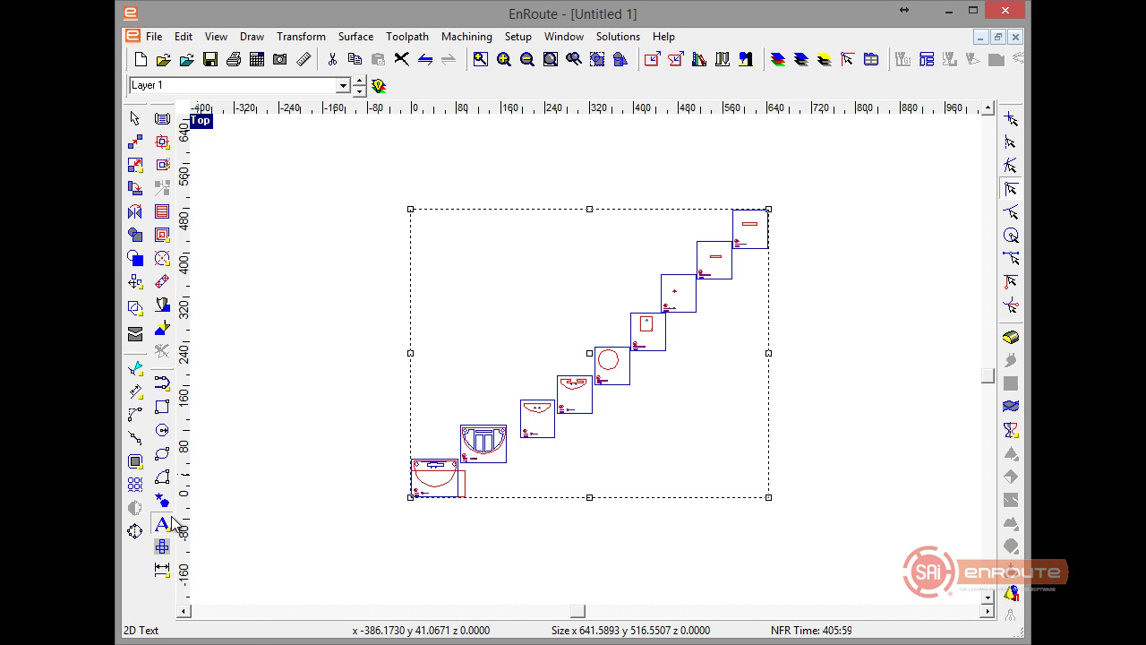
{"action": "mouse_move", "coordinate": [163, 524]}
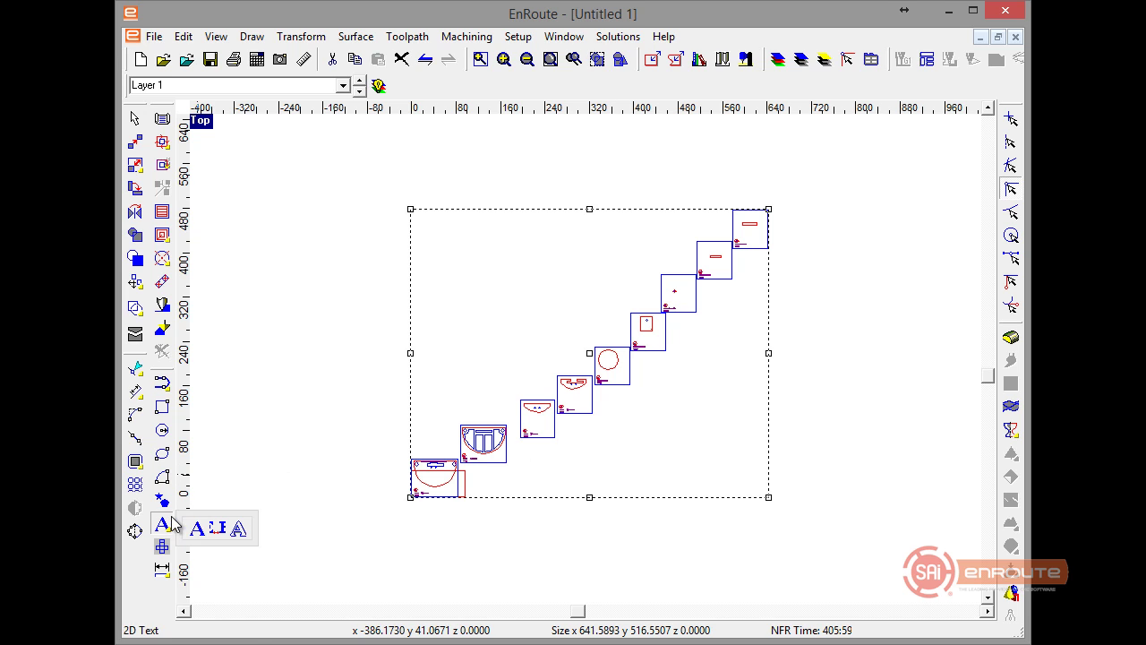
{"action": "left_click", "coordinate": [240, 528]}
{"action": "left_click", "coordinate": [428, 529]}
{"action": "scroll", "coordinate": [408, 508], "scroll_direction": "up", "scroll_amount": 3}
{"action": "scroll", "coordinate": [413, 493], "scroll_direction": "up", "scroll_amount": 5}
{"action": "scroll", "coordinate": [409, 486], "scroll_direction": "down", "scroll_amount": 4}
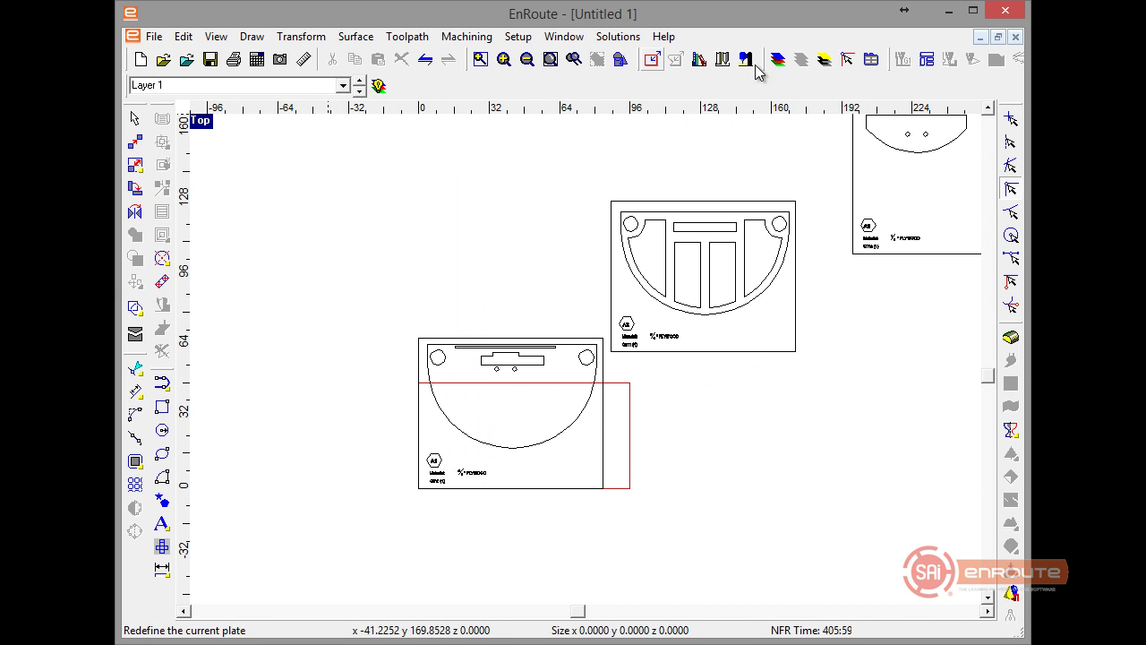
Step: Bring back the Layer toolbar and show only the Stage layer
{"action": "left_click", "coordinate": [825, 59]}
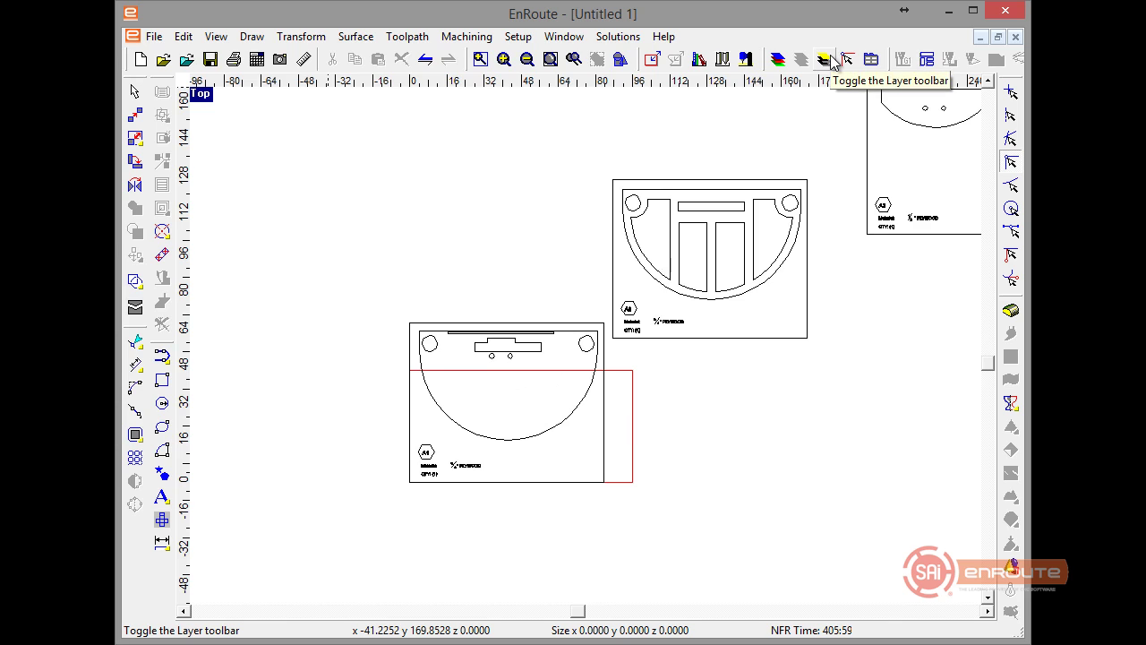
{"action": "left_click", "coordinate": [825, 59]}
{"action": "left_click", "coordinate": [344, 86]}
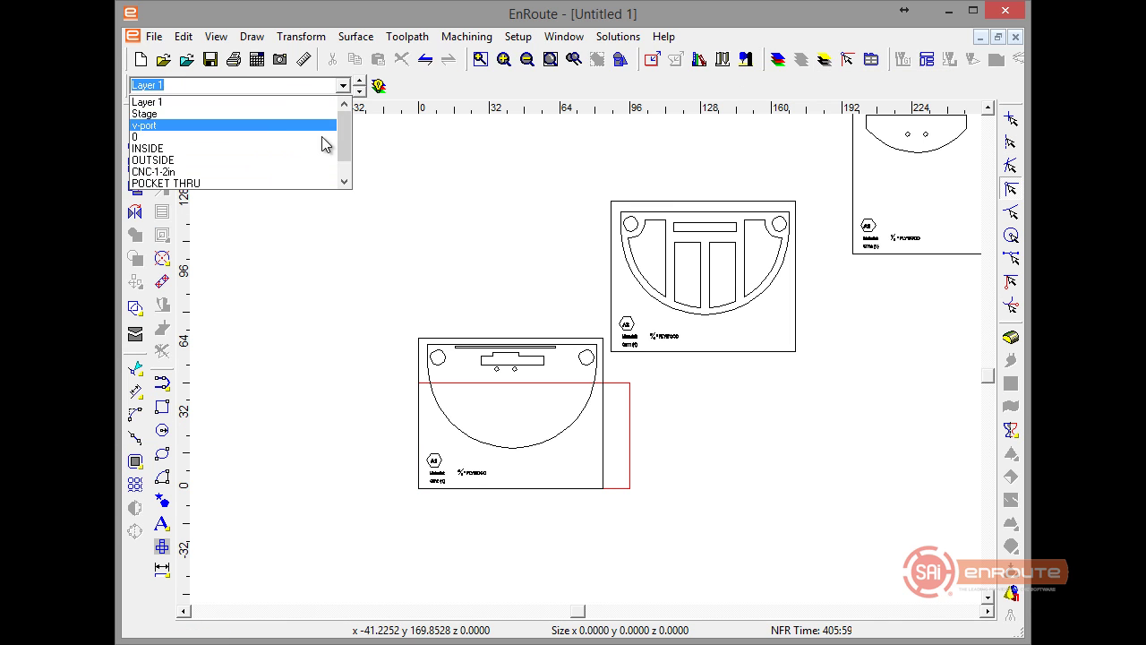
{"action": "left_click", "coordinate": [269, 114]}
Step: Step through the v-port, 0, INSIDE, OUTSIDE, CNC-1-2in, DRILL 375 and POCKET SHALLOW layers
{"action": "left_click", "coordinate": [361, 85]}
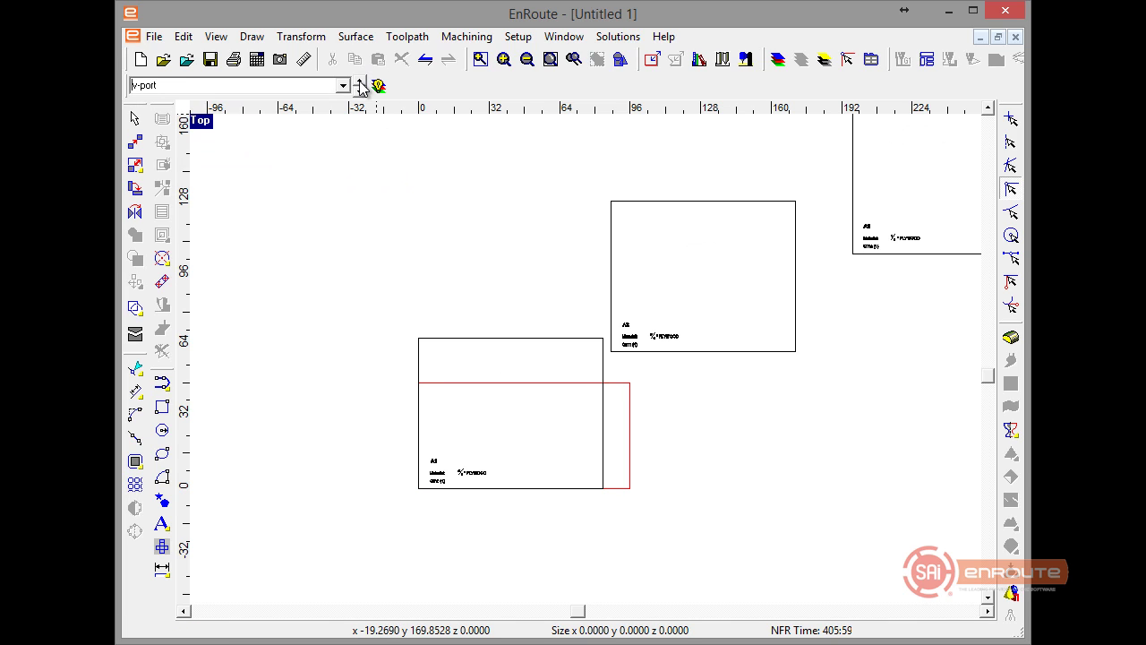
{"action": "left_click", "coordinate": [360, 85]}
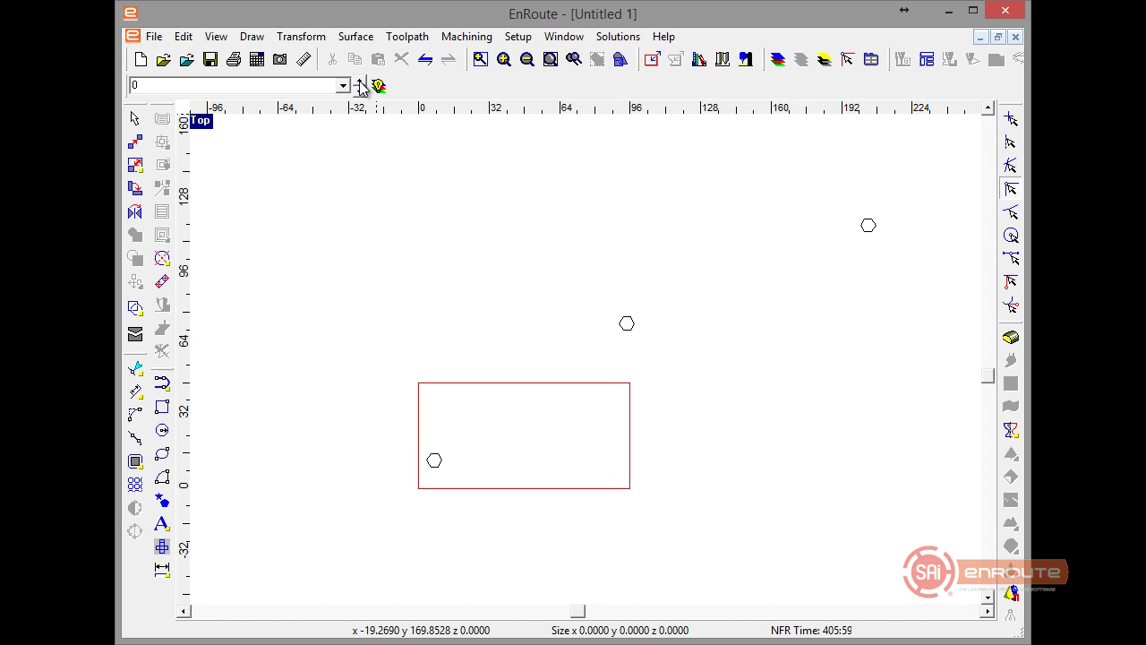
{"action": "left_click", "coordinate": [361, 85]}
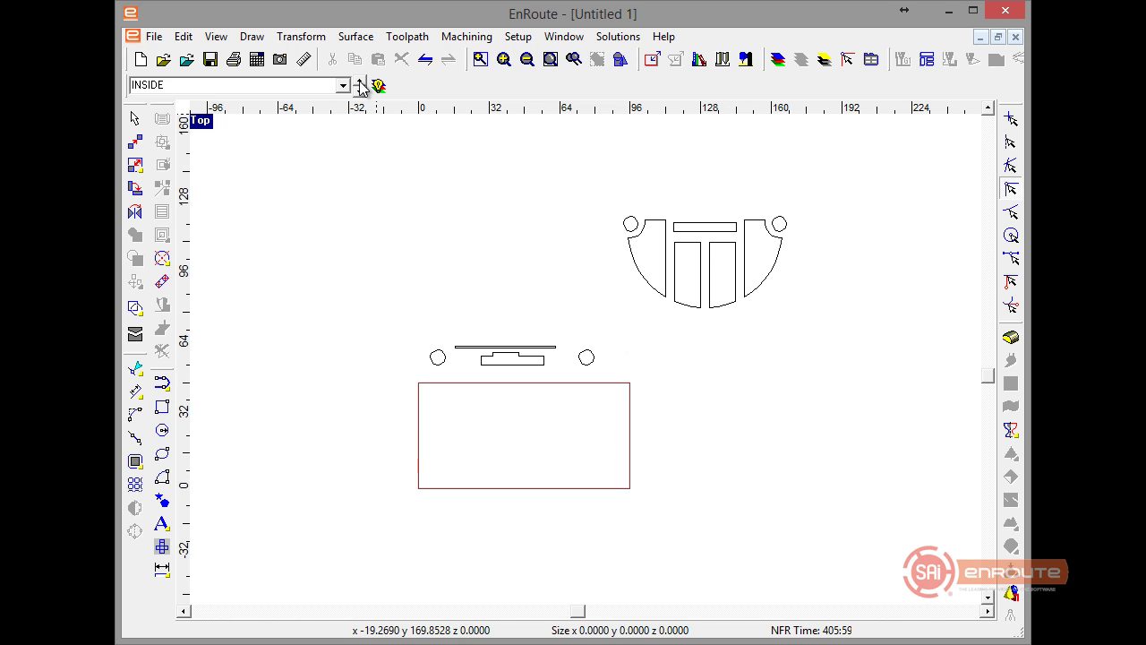
{"action": "left_click", "coordinate": [361, 85]}
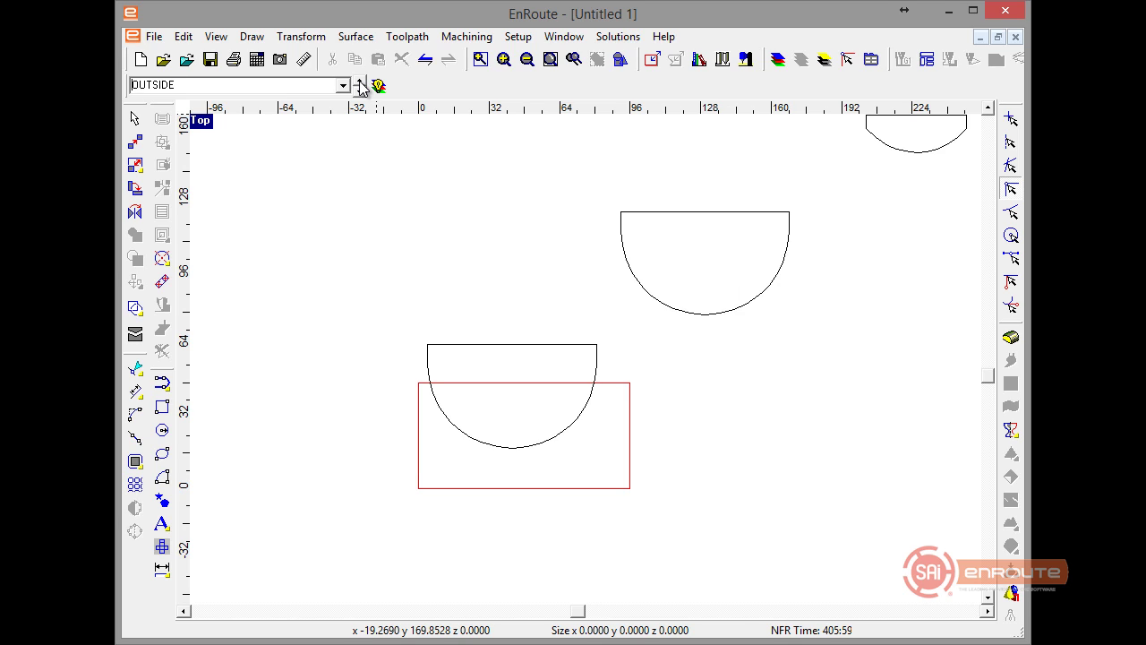
{"action": "left_click", "coordinate": [361, 85]}
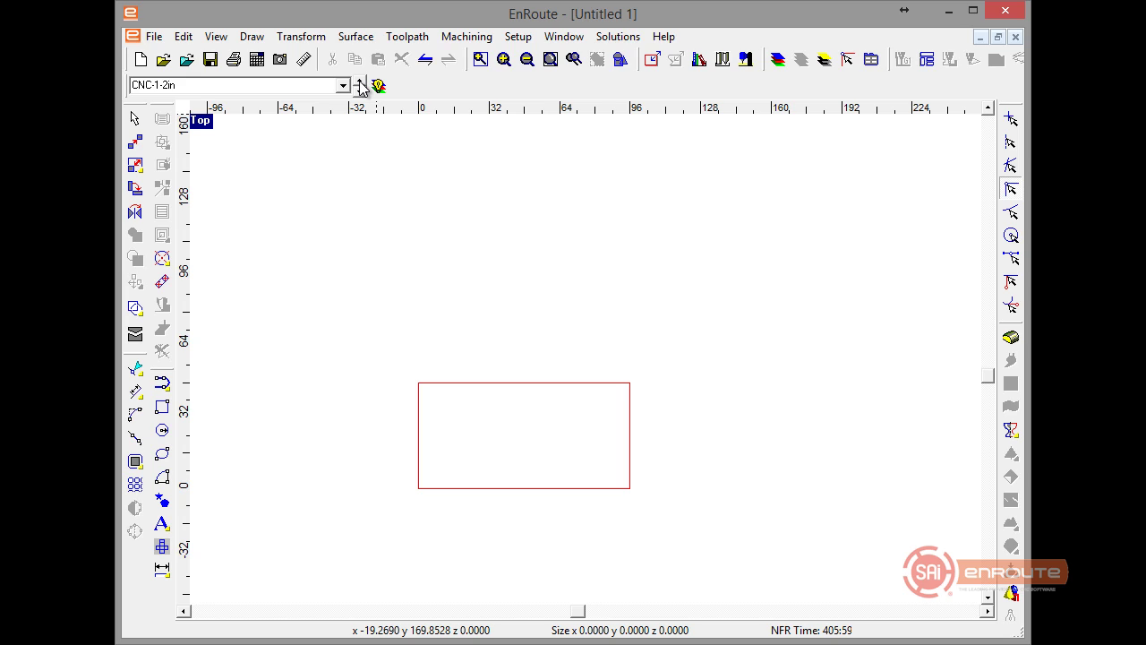
{"action": "left_click", "coordinate": [361, 85]}
{"action": "left_click", "coordinate": [361, 85]}
Step: Inspect the POCKET SHALLOW features, selecting and then deselecting a small object
{"action": "scroll", "coordinate": [476, 389], "scroll_direction": "down", "scroll_amount": 3}
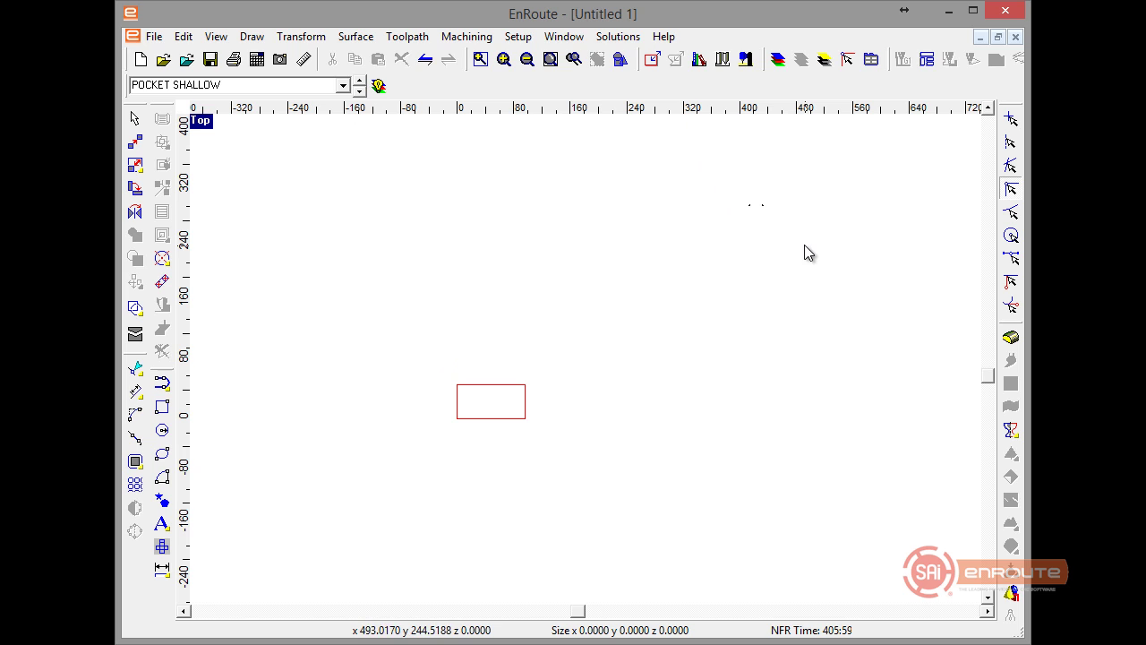
{"action": "left_click_drag", "start_coordinate": [803, 250], "coordinate": [586, 118]}
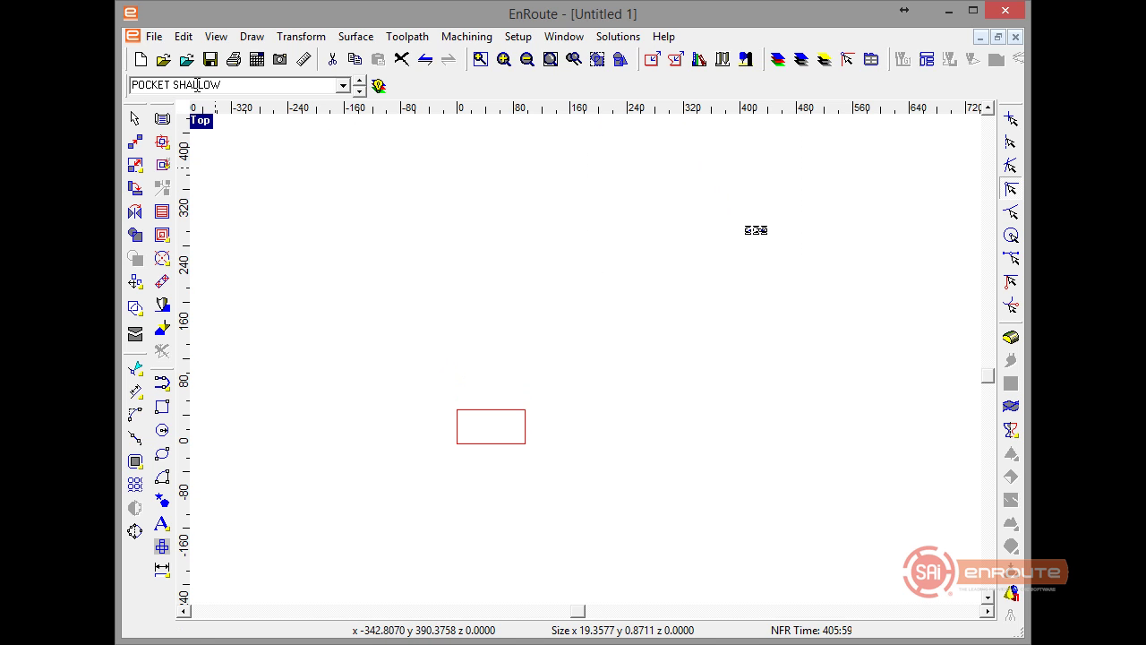
{"action": "left_click", "coordinate": [654, 231]}
{"action": "scroll", "coordinate": [752, 238], "scroll_direction": "up", "scroll_amount": 5}
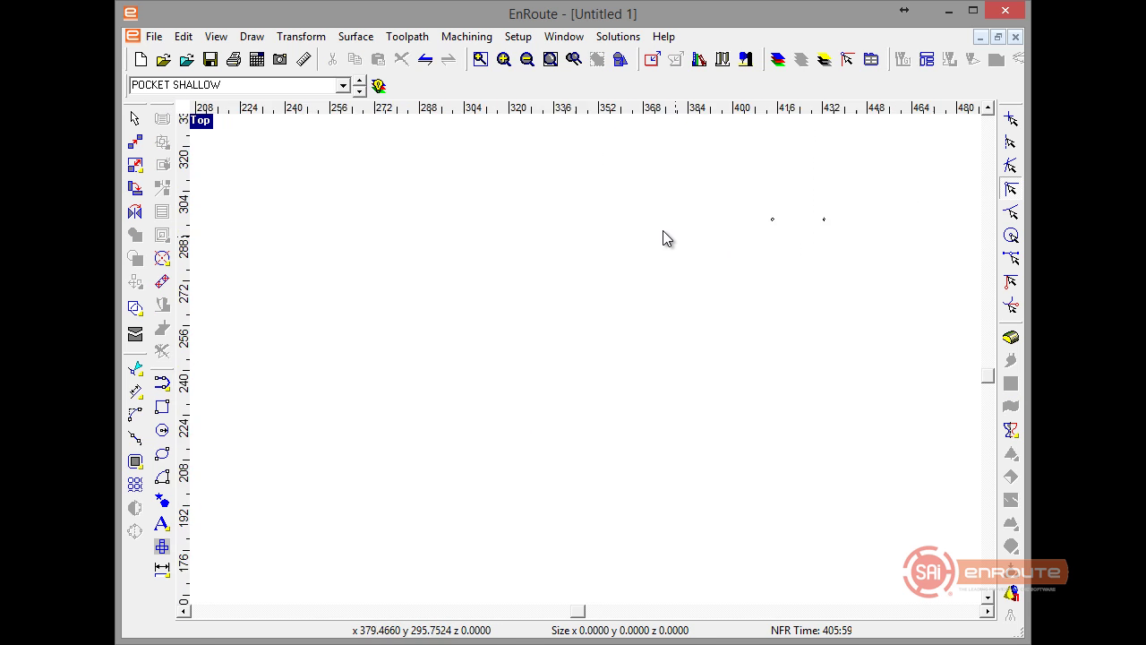
{"action": "scroll", "coordinate": [685, 240], "scroll_direction": "down", "scroll_amount": 3}
{"action": "scroll", "coordinate": [747, 265], "scroll_direction": "down", "scroll_amount": 1}
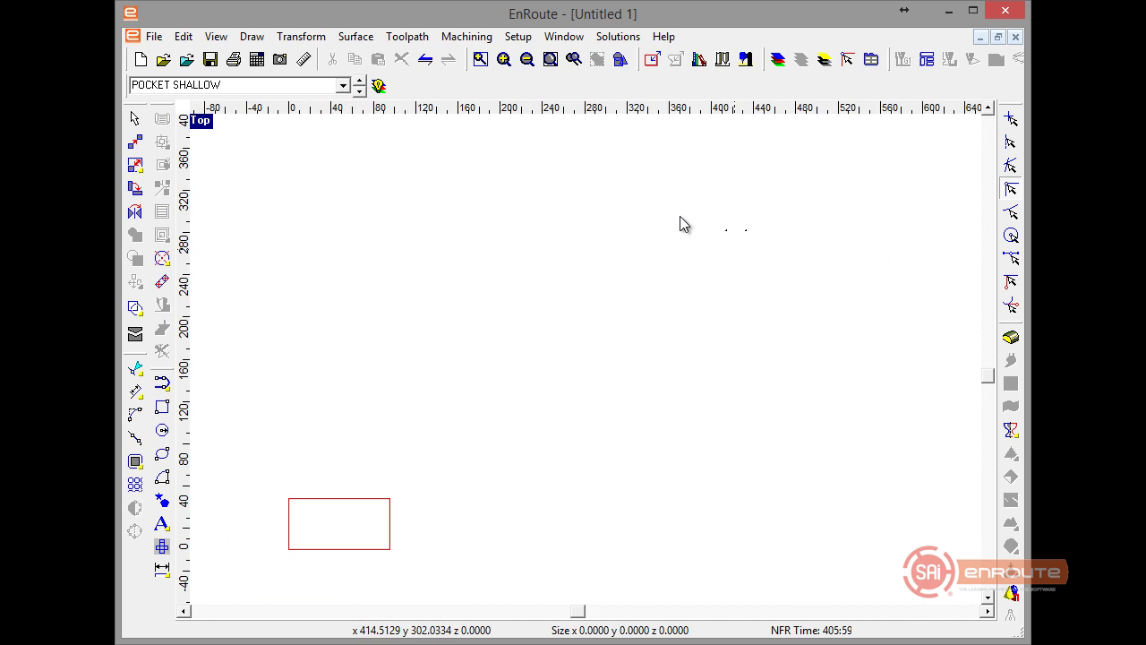
Step: Turn all layers back on, ungroup the A1 part, and move its tag and labels into the half-circle
{"action": "left_click", "coordinate": [379, 85]}
{"action": "scroll", "coordinate": [358, 511], "scroll_direction": "up", "scroll_amount": 3}
{"action": "scroll", "coordinate": [269, 555], "scroll_direction": "down", "scroll_amount": 4}
{"action": "scroll", "coordinate": [282, 537], "scroll_direction": "up", "scroll_amount": 2}
{"action": "scroll", "coordinate": [481, 414], "scroll_direction": "up", "scroll_amount": 5}
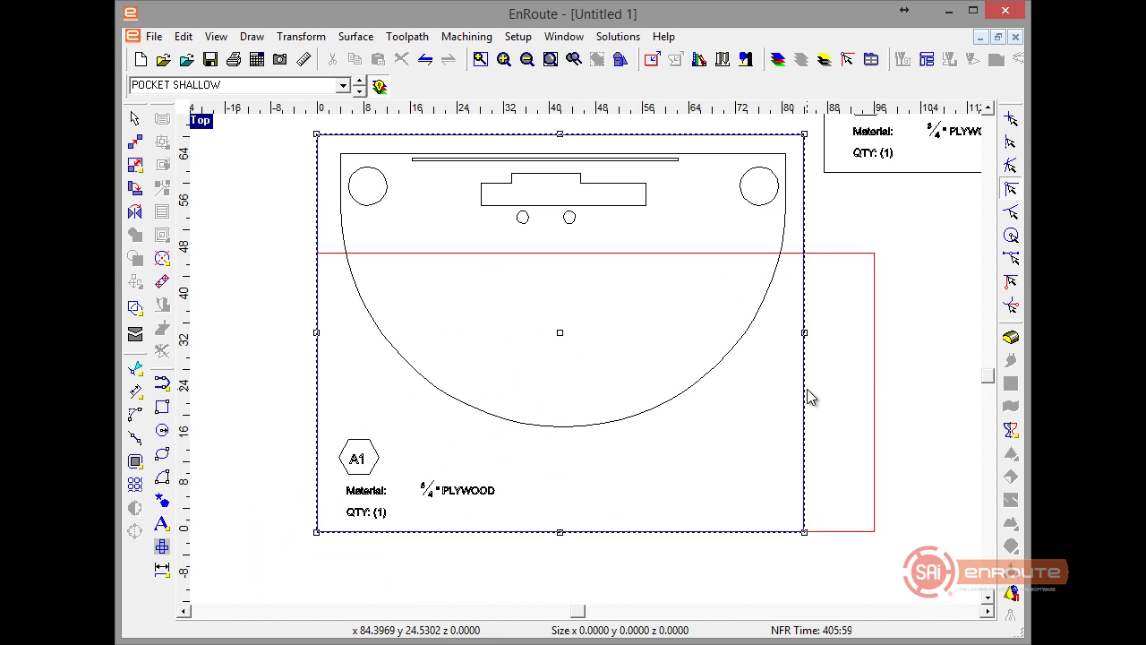
{"action": "left_click", "coordinate": [464, 467]}
{"action": "left_click_drag", "start_coordinate": [286, 412], "coordinate": [521, 554]}
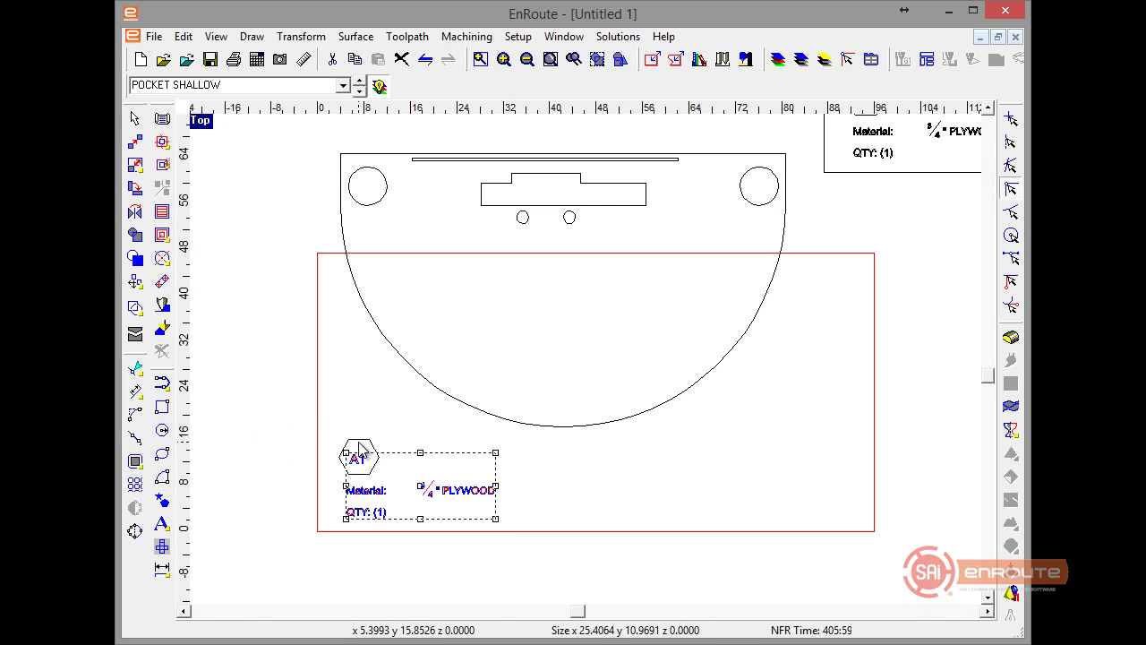
{"action": "left_click_drag", "start_coordinate": [359, 449], "coordinate": [313, 437]}
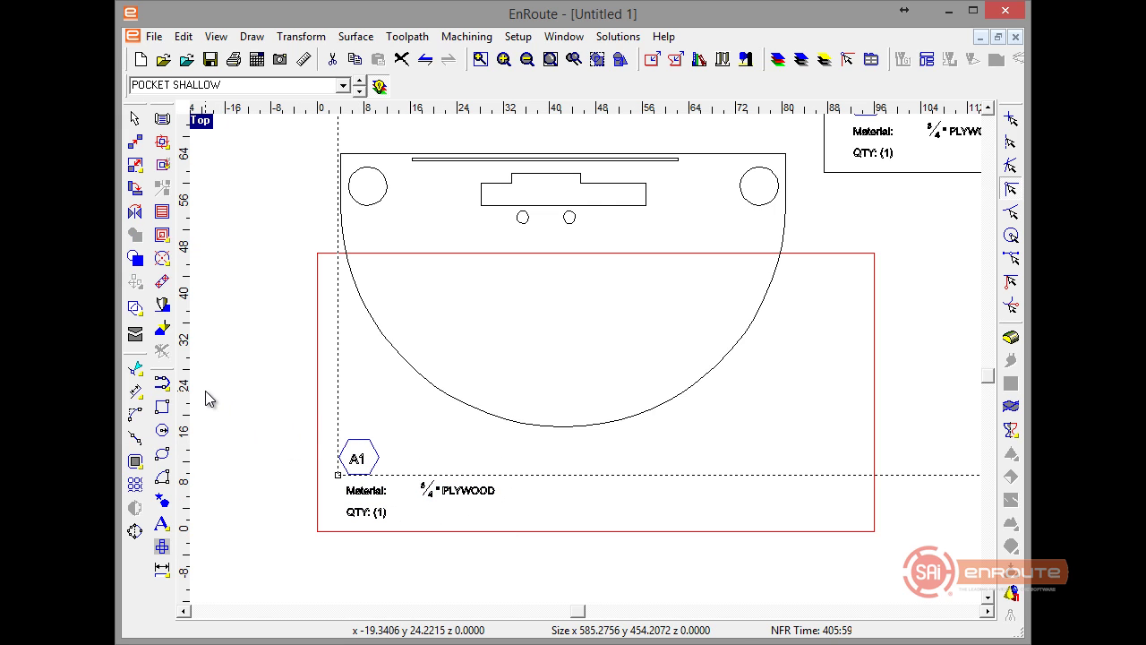
{"action": "left_click", "coordinate": [134, 258]}
{"action": "left_click_drag", "start_coordinate": [318, 374], "coordinate": [535, 544]}
{"action": "left_click_drag", "start_coordinate": [516, 370], "coordinate": [562, 318]}
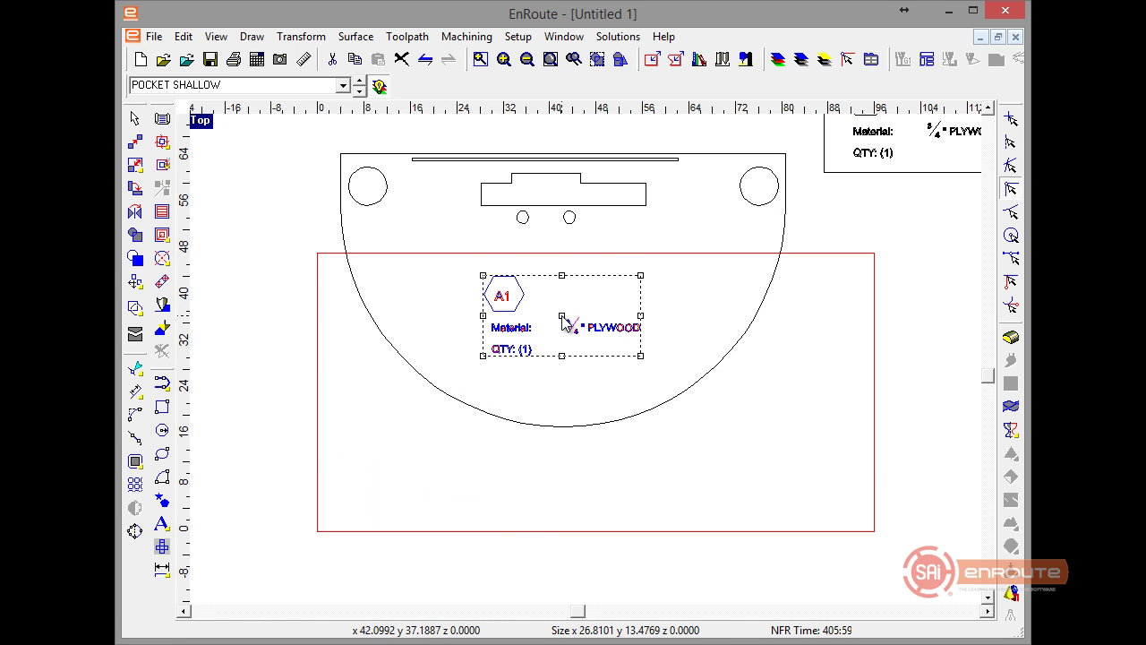
{"action": "left_click", "coordinate": [685, 506]}
Step: Move the whole A1 half-circle part up-left, clear of the red sheet
{"action": "scroll", "coordinate": [540, 512], "scroll_direction": "down", "scroll_amount": 4}
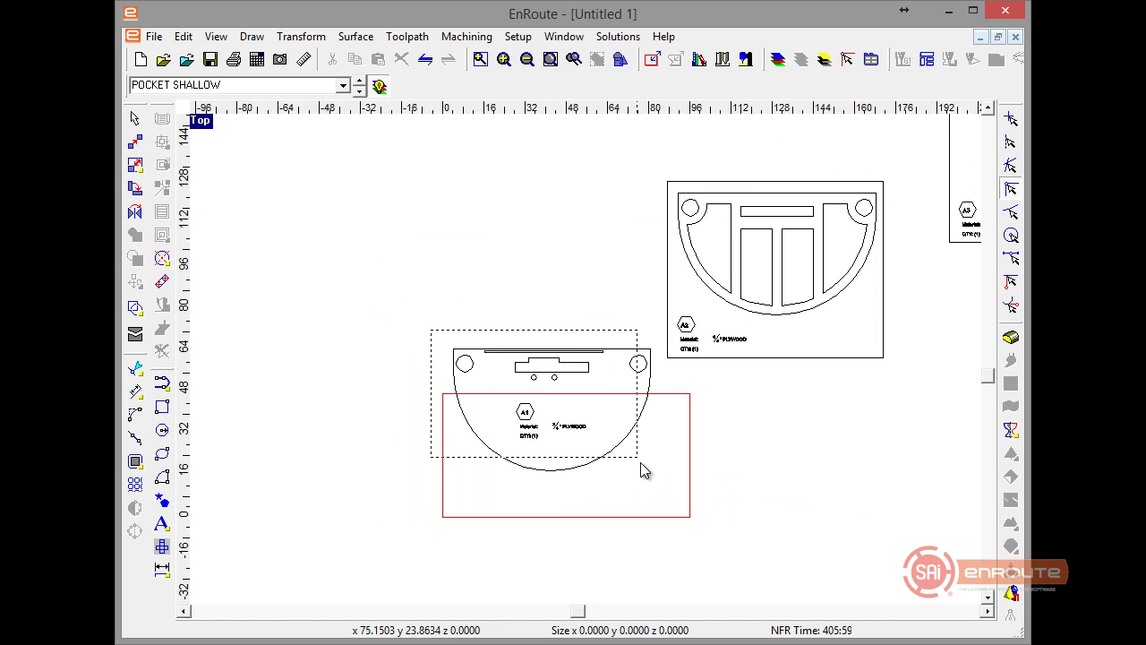
{"action": "left_click_drag", "start_coordinate": [647, 473], "coordinate": [659, 507]}
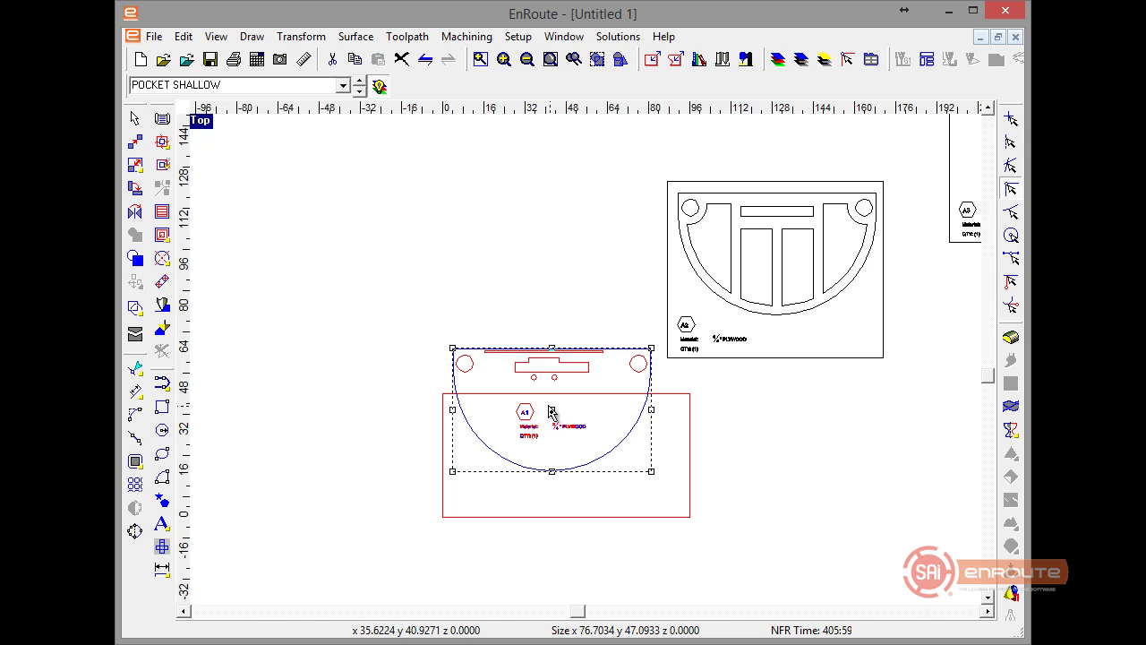
{"action": "left_click_drag", "start_coordinate": [548, 410], "coordinate": [348, 235]}
{"action": "left_click", "coordinate": [609, 274]}
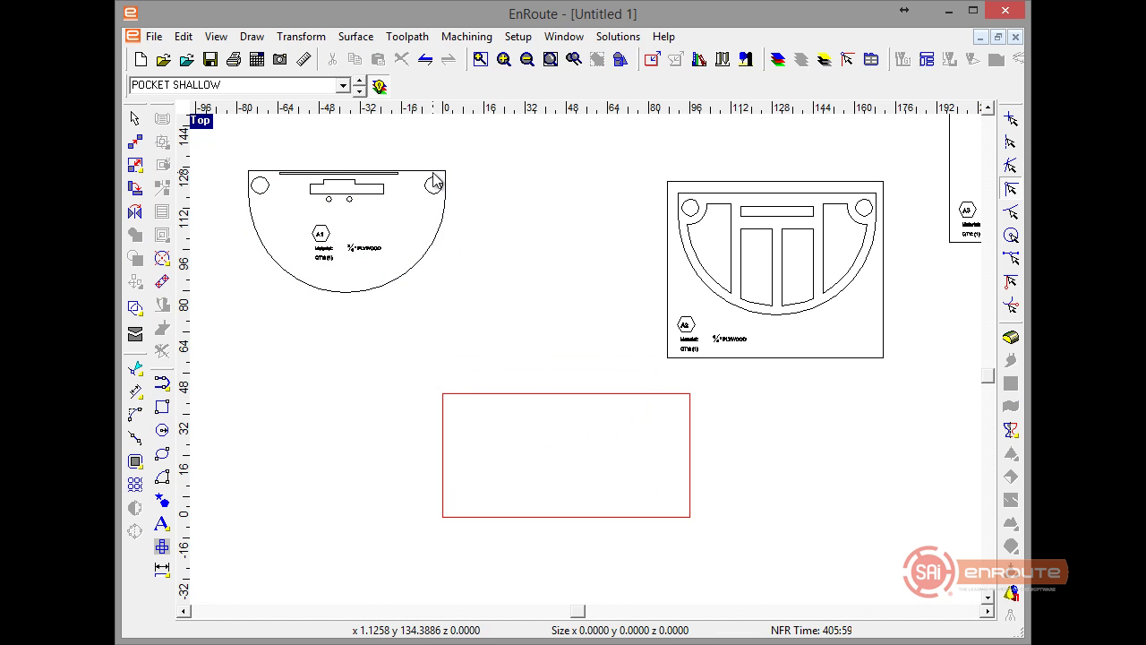
{"action": "left_click", "coordinate": [434, 182]}
{"action": "middle_click_drag", "start_coordinate": [453, 222], "coordinate": [415, 283]}
Step: Delete the A2 border rectangle and move the A2 labels into the part's centre slots
{"action": "left_click", "coordinate": [421, 301]}
{"action": "key", "text": "Delete"}
{"action": "left_click_drag", "start_coordinate": [516, 449], "coordinate": [516, 448]}
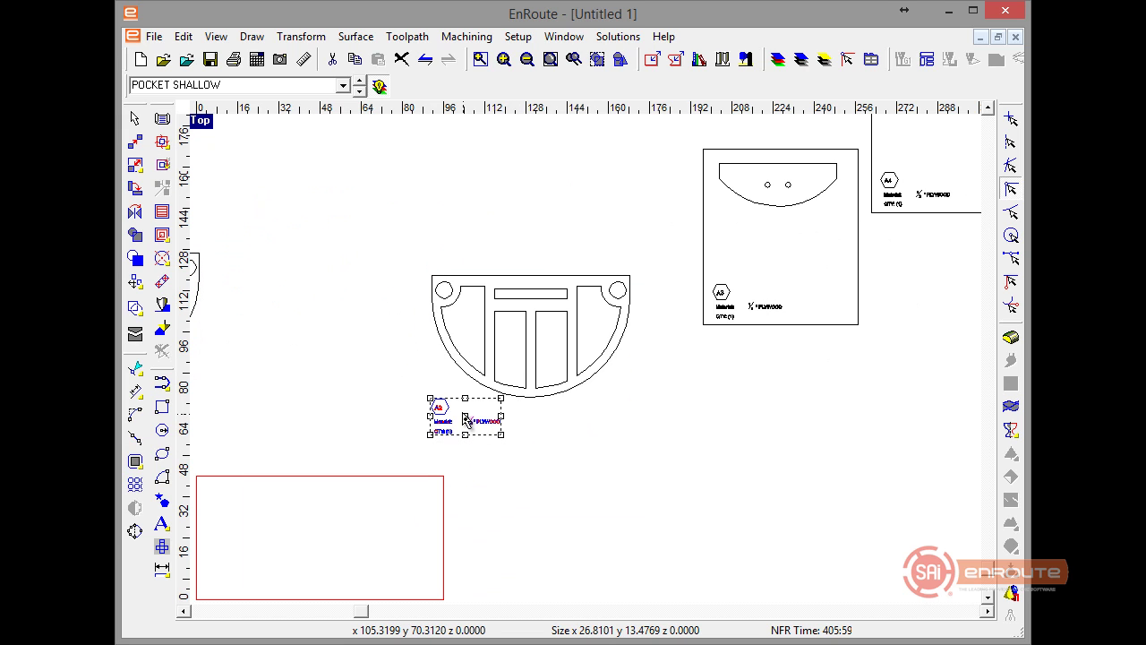
{"action": "left_click_drag", "start_coordinate": [465, 419], "coordinate": [532, 344]}
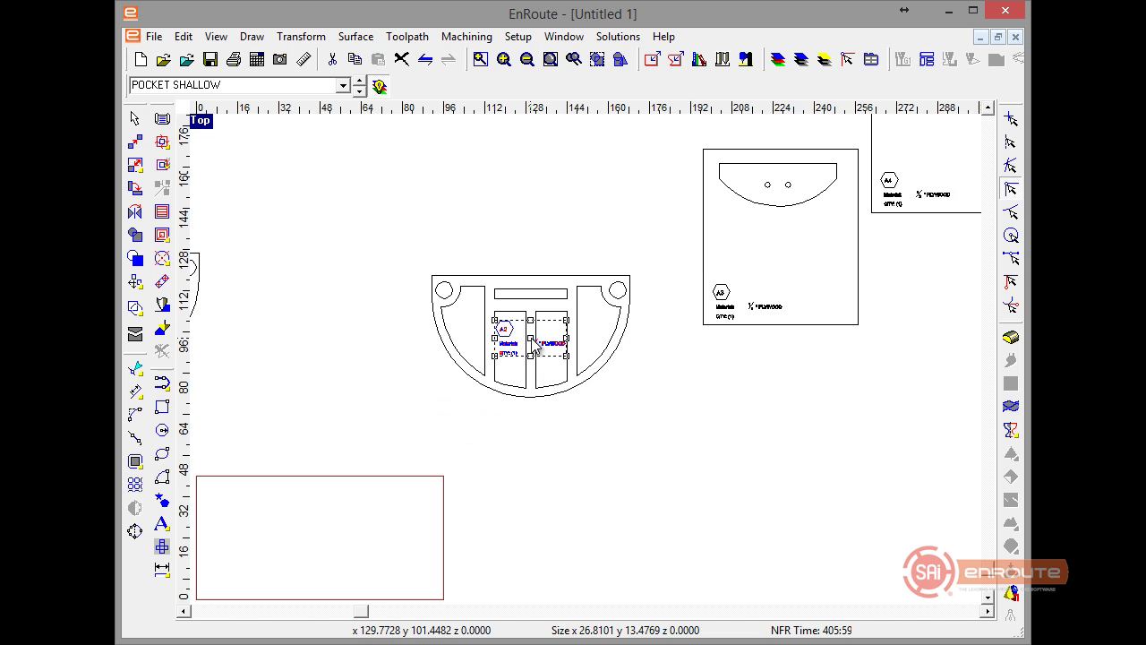
Step: Delete the A3 border rectangle and select the A3 hexagon tag
{"action": "left_click", "coordinate": [704, 224]}
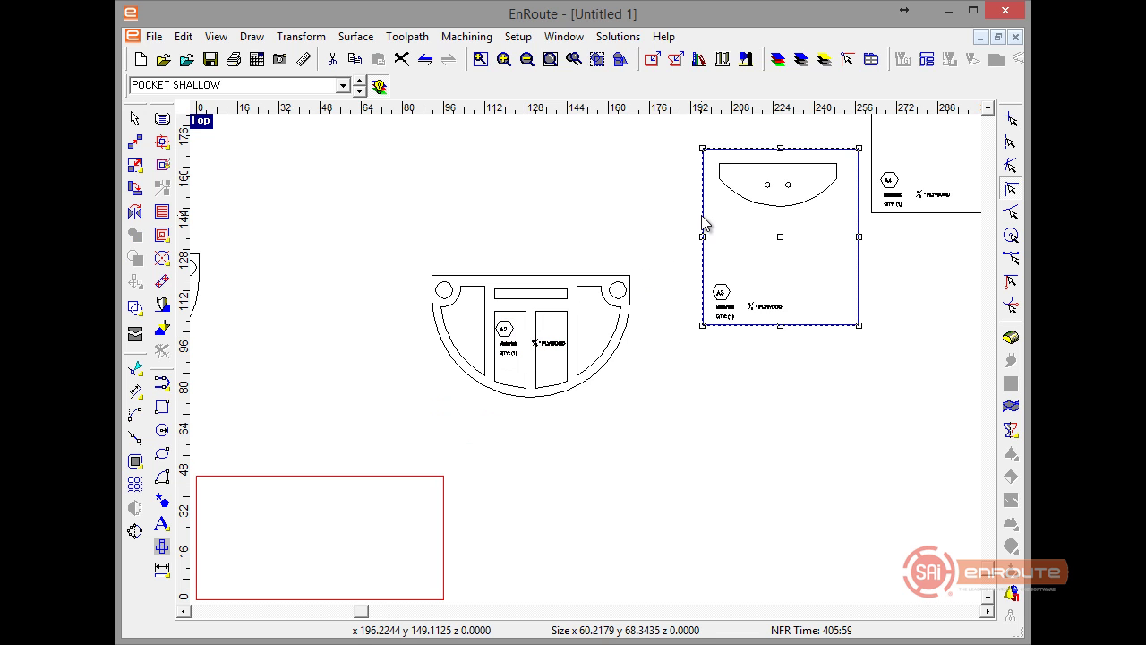
{"action": "key", "text": "Delete"}
{"action": "left_click_drag", "start_coordinate": [799, 346], "coordinate": [798, 344]}
{"action": "scroll", "coordinate": [799, 301], "scroll_direction": "up", "scroll_amount": 3}
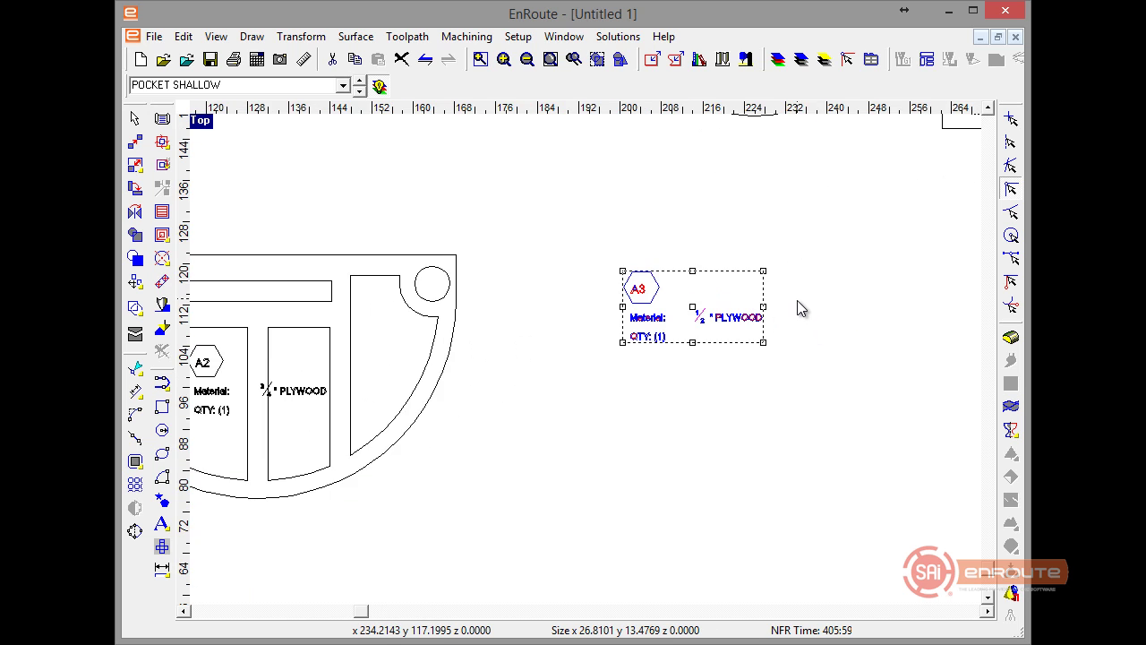
{"action": "left_click", "coordinate": [470, 221]}
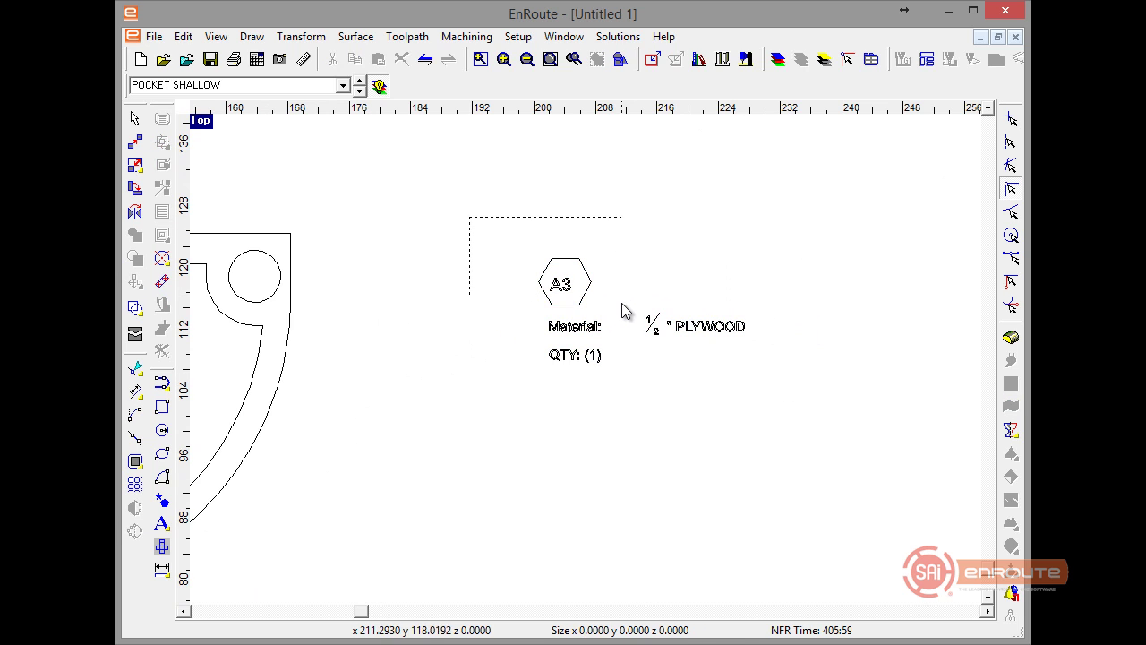
{"action": "left_click_drag", "start_coordinate": [622, 308], "coordinate": [624, 318]}
Step: Move the middle A2 part, together with its toolpaths, up and to the left
{"action": "scroll", "coordinate": [401, 361], "scroll_direction": "down", "scroll_amount": 1}
{"action": "scroll", "coordinate": [829, 192], "scroll_direction": "down", "scroll_amount": 2}
{"action": "scroll", "coordinate": [606, 287], "scroll_direction": "up", "scroll_amount": 2}
{"action": "scroll", "coordinate": [609, 286], "scroll_direction": "down", "scroll_amount": 3}
{"action": "scroll", "coordinate": [606, 286], "scroll_direction": "up", "scroll_amount": 4}
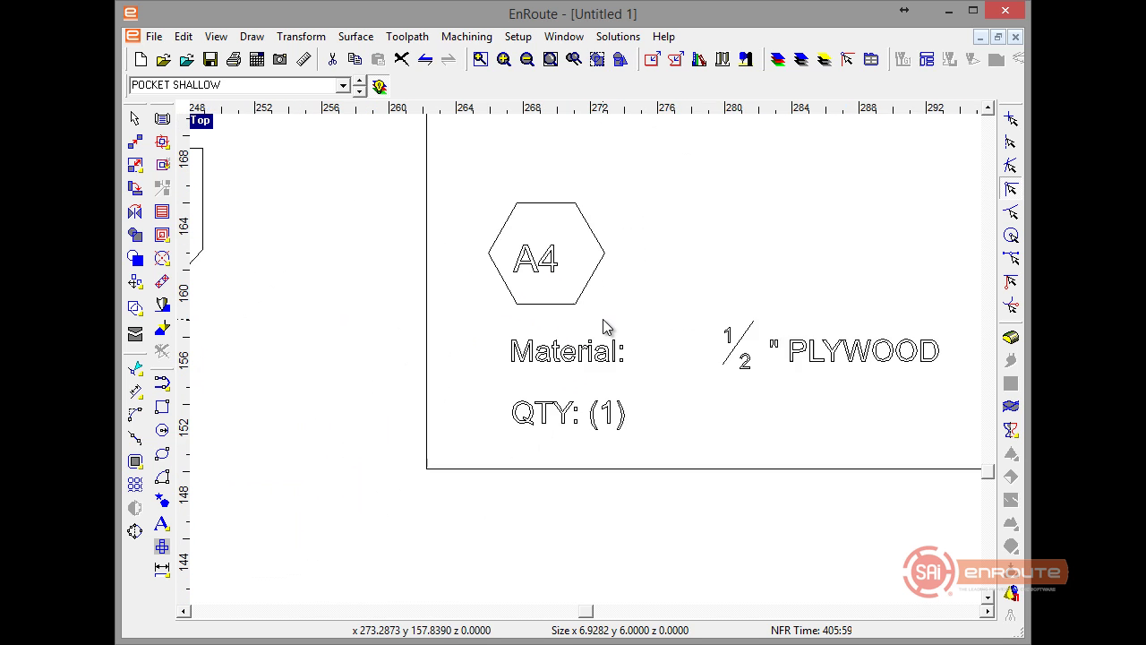
{"action": "scroll", "coordinate": [505, 322], "scroll_direction": "down", "scroll_amount": 4}
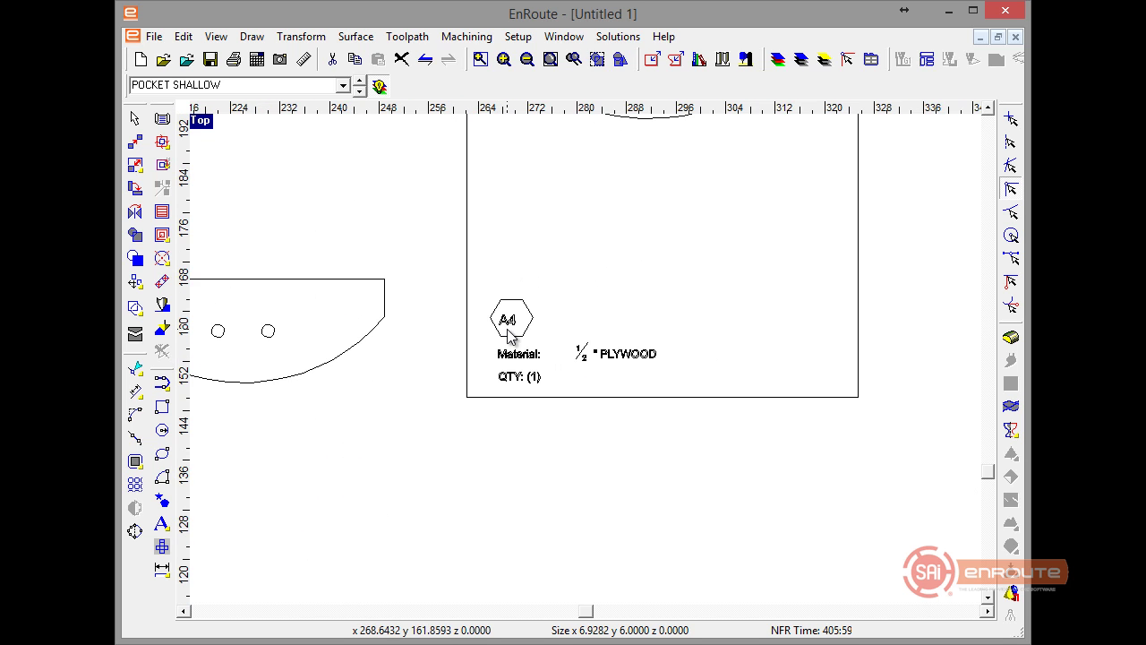
{"action": "scroll", "coordinate": [743, 234], "scroll_direction": "up", "scroll_amount": 2}
{"action": "scroll", "coordinate": [742, 235], "scroll_direction": "up", "scroll_amount": 1}
{"action": "scroll", "coordinate": [453, 434], "scroll_direction": "down", "scroll_amount": 4}
{"action": "scroll", "coordinate": [453, 435], "scroll_direction": "up", "scroll_amount": 2}
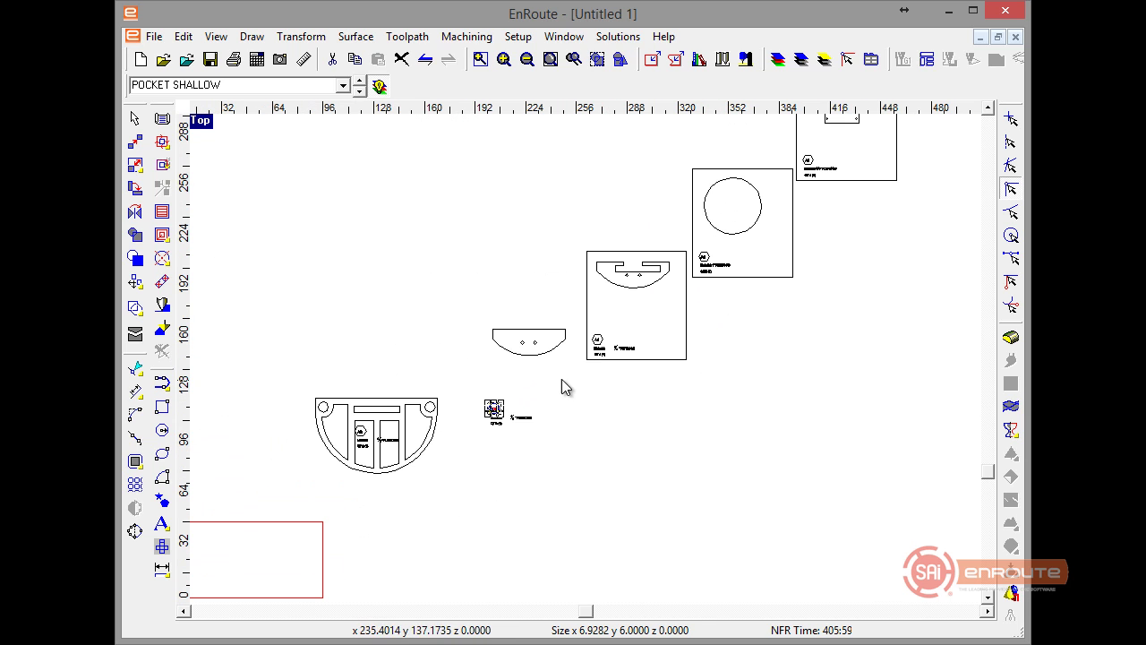
{"action": "middle_click_drag", "start_coordinate": [590, 408], "coordinate": [801, 350]}
{"action": "scroll", "coordinate": [602, 264], "scroll_direction": "up", "scroll_amount": 2}
{"action": "middle_click_drag", "start_coordinate": [834, 279], "coordinate": [617, 274]}
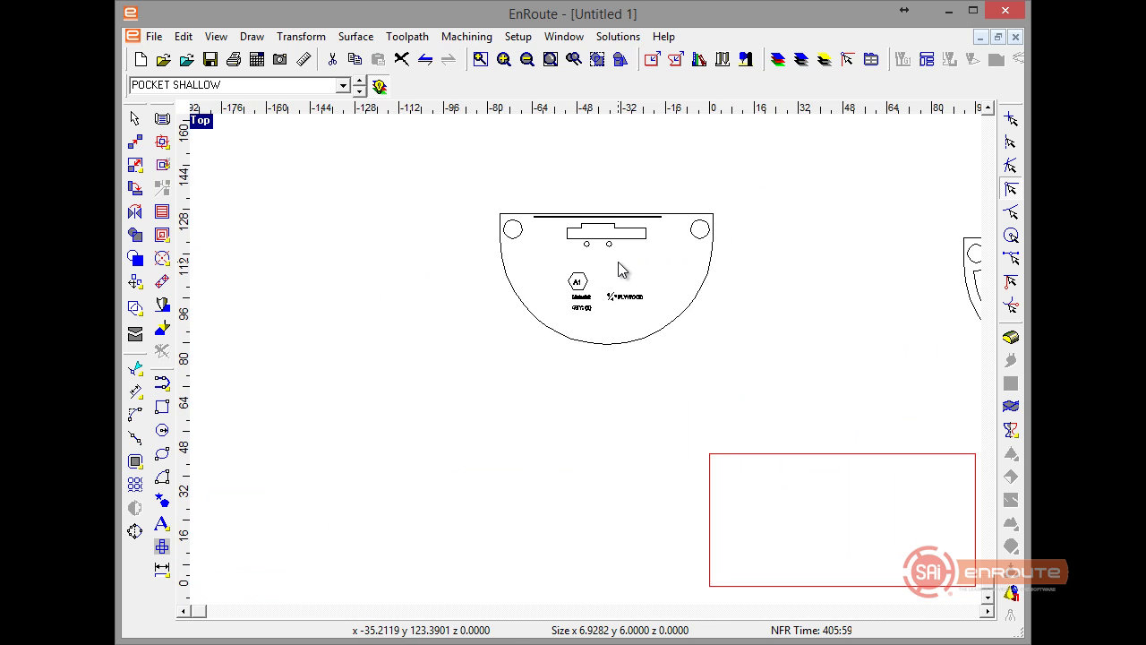
{"action": "scroll", "coordinate": [617, 274], "scroll_direction": "up", "scroll_amount": 4}
{"action": "scroll", "coordinate": [435, 366], "scroll_direction": "down", "scroll_amount": 4}
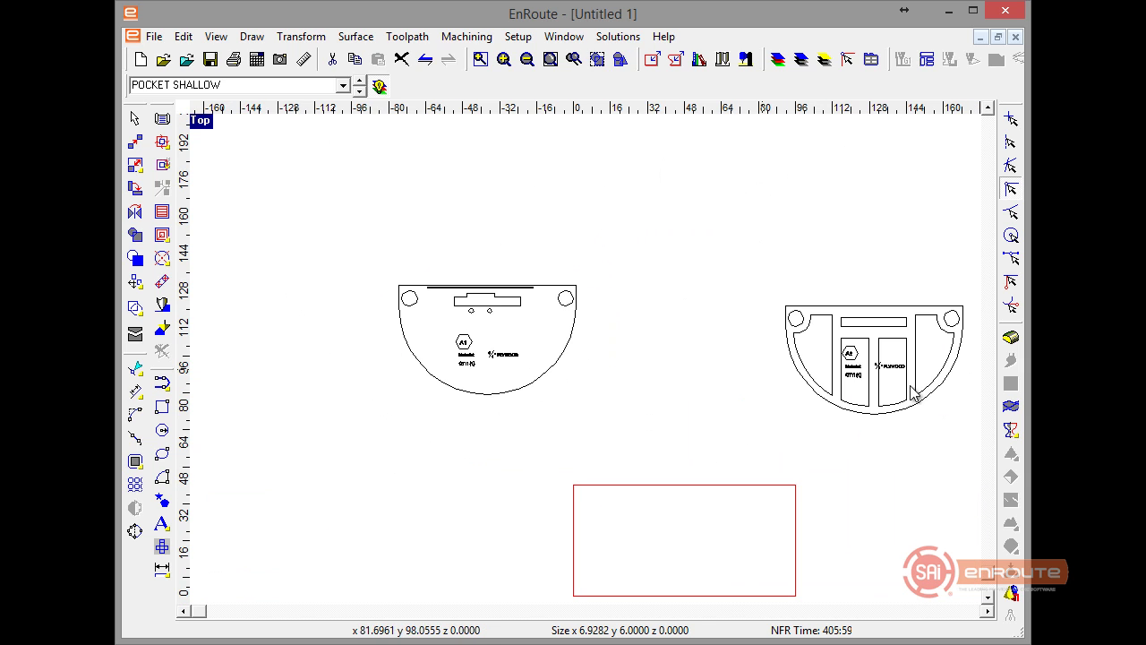
{"action": "middle_click_drag", "start_coordinate": [913, 391], "coordinate": [630, 358]}
{"action": "scroll", "coordinate": [627, 347], "scroll_direction": "up", "scroll_amount": 3}
{"action": "scroll", "coordinate": [624, 336], "scroll_direction": "up", "scroll_amount": 2}
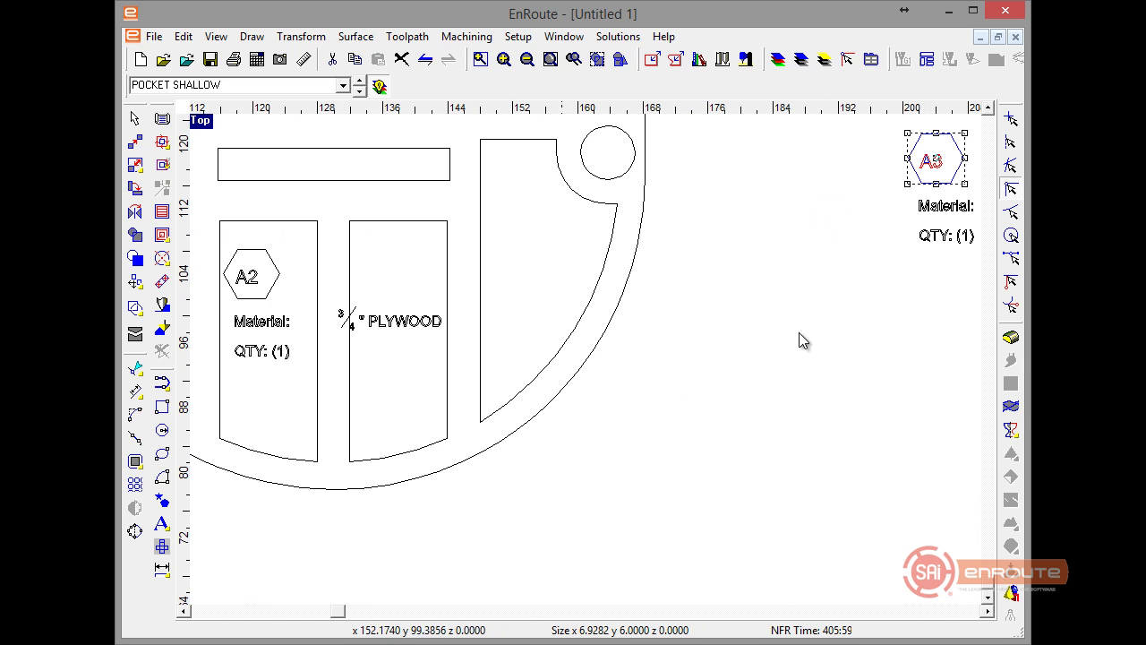
{"action": "middle_click_drag", "start_coordinate": [840, 333], "coordinate": [131, 451]}
{"action": "scroll", "coordinate": [573, 350], "scroll_direction": "down", "scroll_amount": 10}
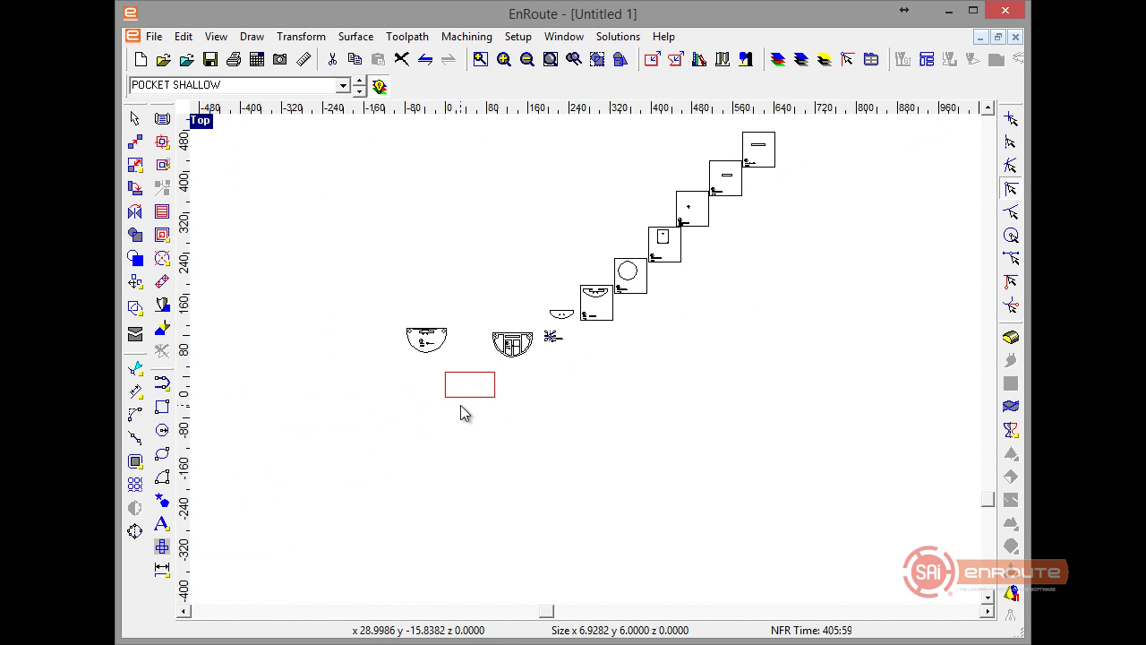
{"action": "left_click", "coordinate": [460, 407]}
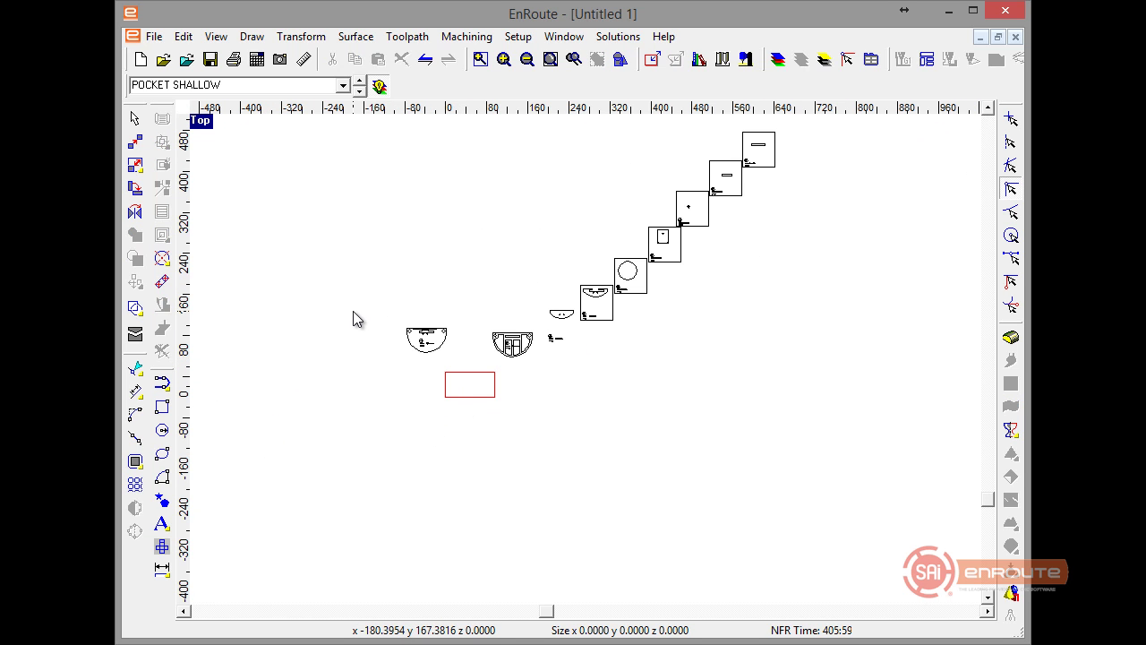
{"action": "scroll", "coordinate": [508, 372], "scroll_direction": "up", "scroll_amount": 3}
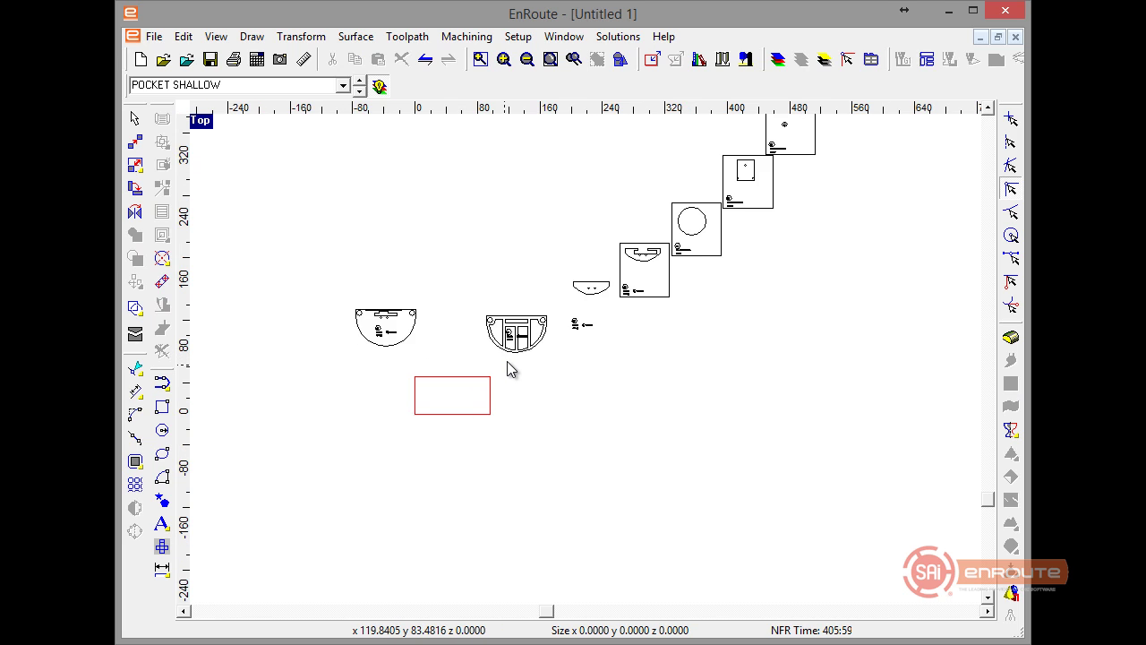
{"action": "left_click_drag", "start_coordinate": [550, 356], "coordinate": [542, 346]}
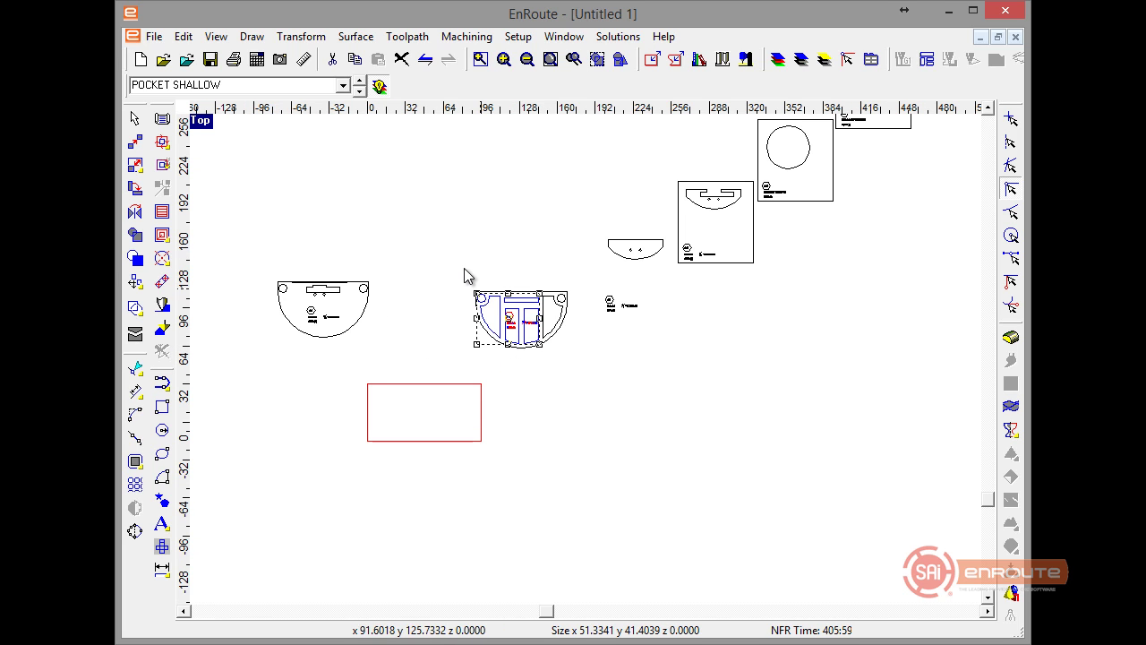
{"action": "left_click_drag", "start_coordinate": [575, 392], "coordinate": [580, 395]}
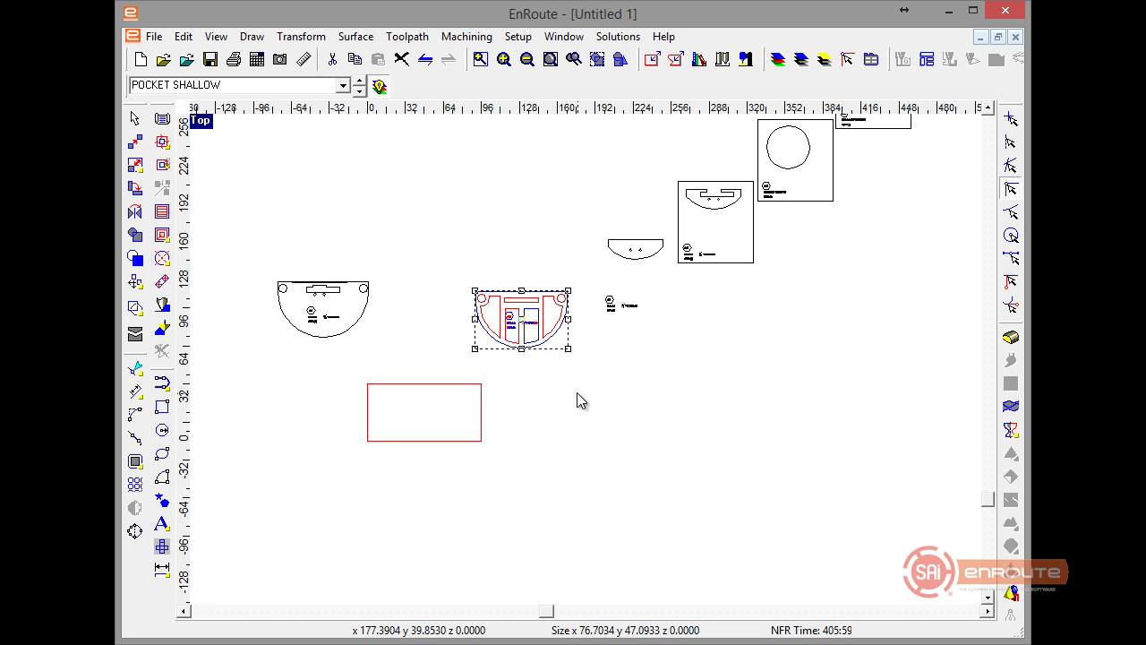
{"action": "left_click_drag", "start_coordinate": [526, 311], "coordinate": [317, 230]}
{"action": "scroll", "coordinate": [728, 248], "scroll_direction": "up", "scroll_amount": 5}
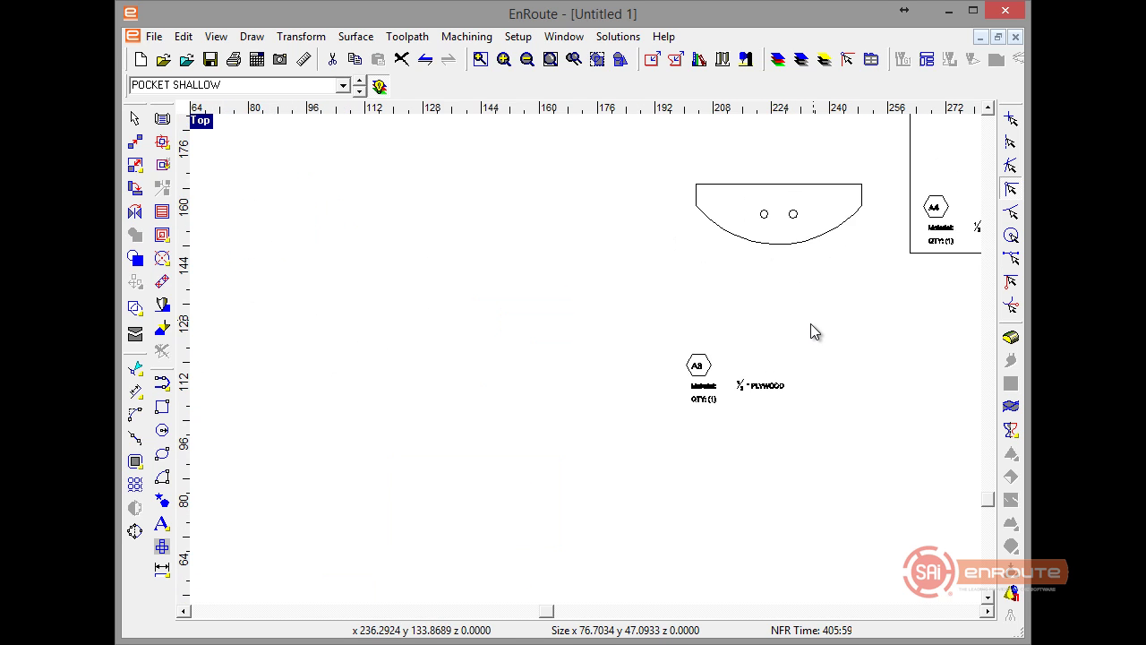
{"action": "scroll", "coordinate": [810, 331], "scroll_direction": "up", "scroll_amount": 2}
{"action": "left_click", "coordinate": [765, 468]}
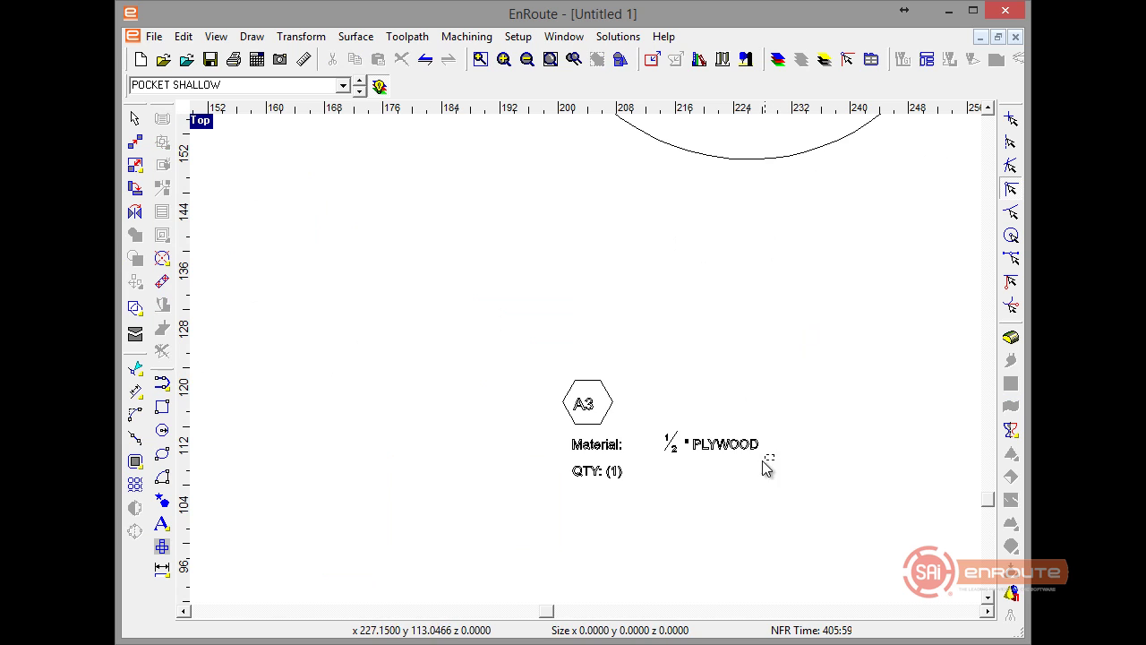
Step: Place the A3 hexagon to the right of the Material: ½ PLYWOOD text
{"action": "left_click", "coordinate": [549, 436]}
{"action": "left_click", "coordinate": [607, 412]}
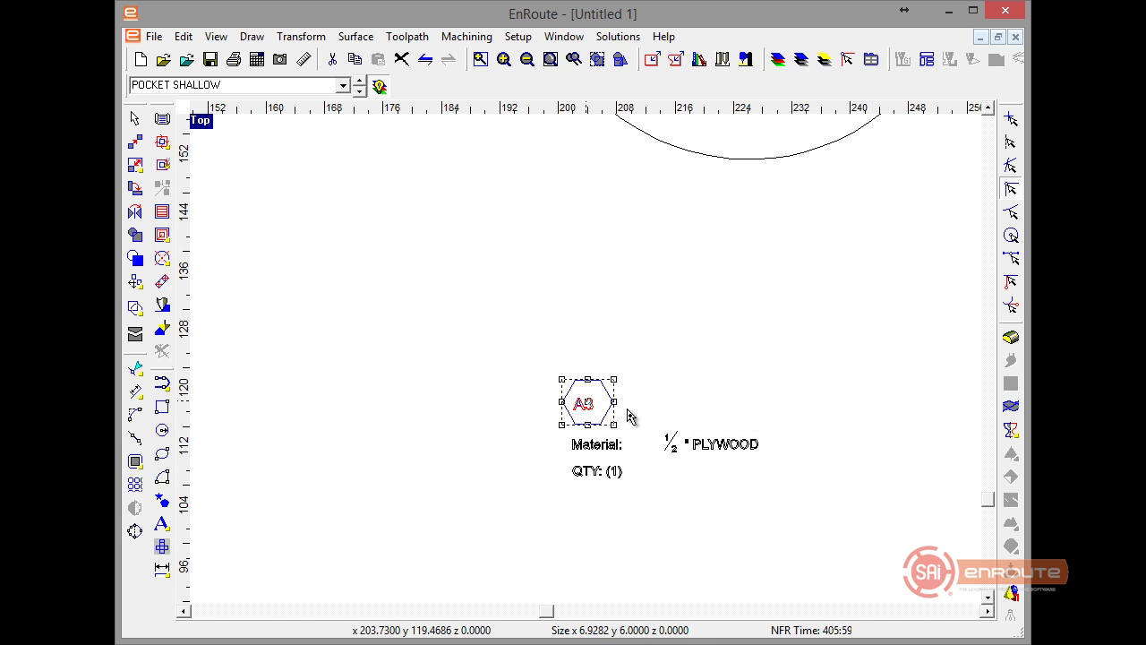
{"action": "left_click_drag", "start_coordinate": [595, 410], "coordinate": [806, 448]}
{"action": "left_click", "coordinate": [574, 490]}
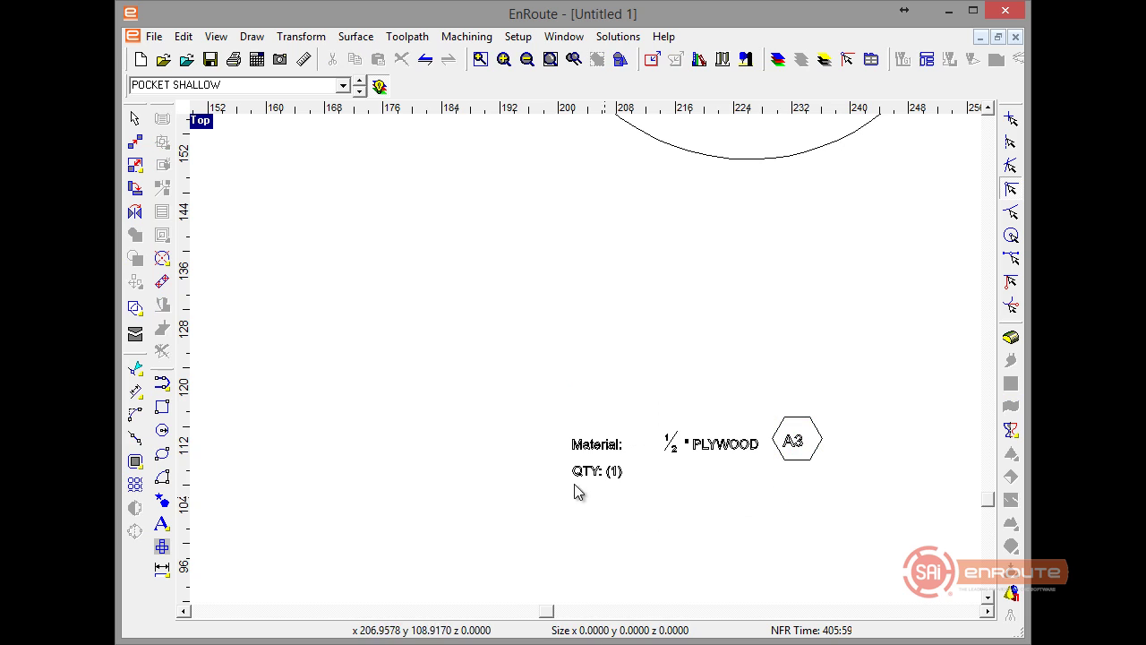
{"action": "left_click_drag", "start_coordinate": [610, 492], "coordinate": [650, 500]}
{"action": "key", "text": "Delete"}
{"action": "key", "text": "ctrl+z"}
Step: Move the A3 labels and hexagon into the half-circle part and scale them down to fit
{"action": "left_click_drag", "start_coordinate": [532, 378], "coordinate": [872, 507]}
{"action": "scroll", "coordinate": [716, 520], "scroll_direction": "down", "scroll_amount": 3}
{"action": "left_click_drag", "start_coordinate": [686, 495], "coordinate": [709, 363]}
{"action": "scroll", "coordinate": [708, 385], "scroll_direction": "up", "scroll_amount": 3}
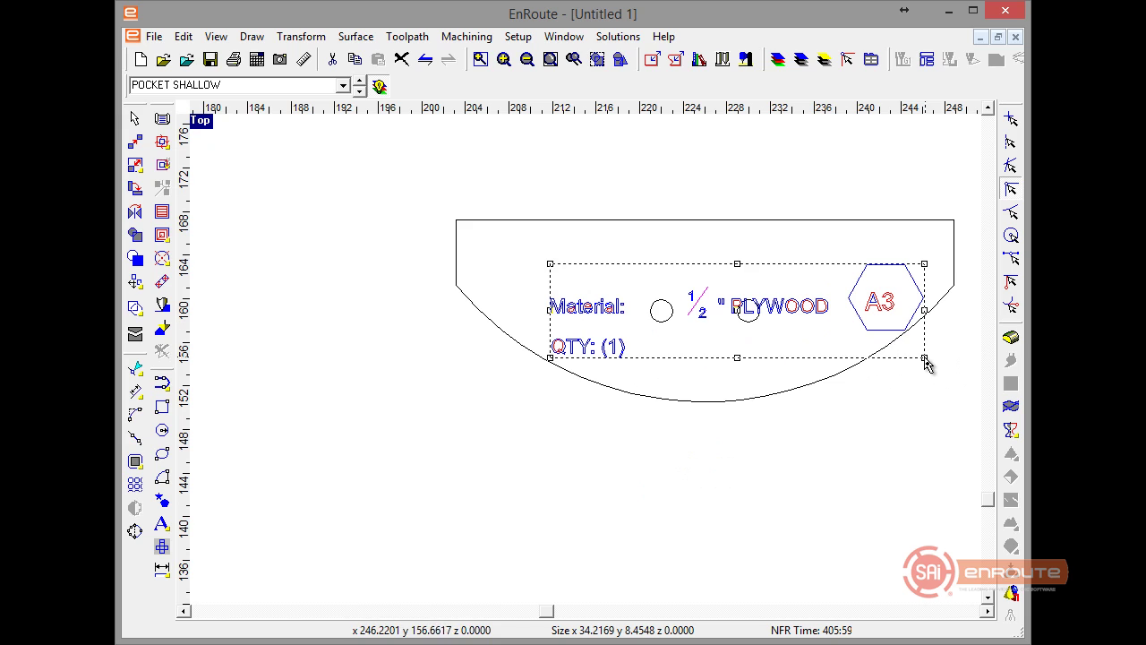
{"action": "left_click_drag", "start_coordinate": [925, 359], "coordinate": [875, 335]}
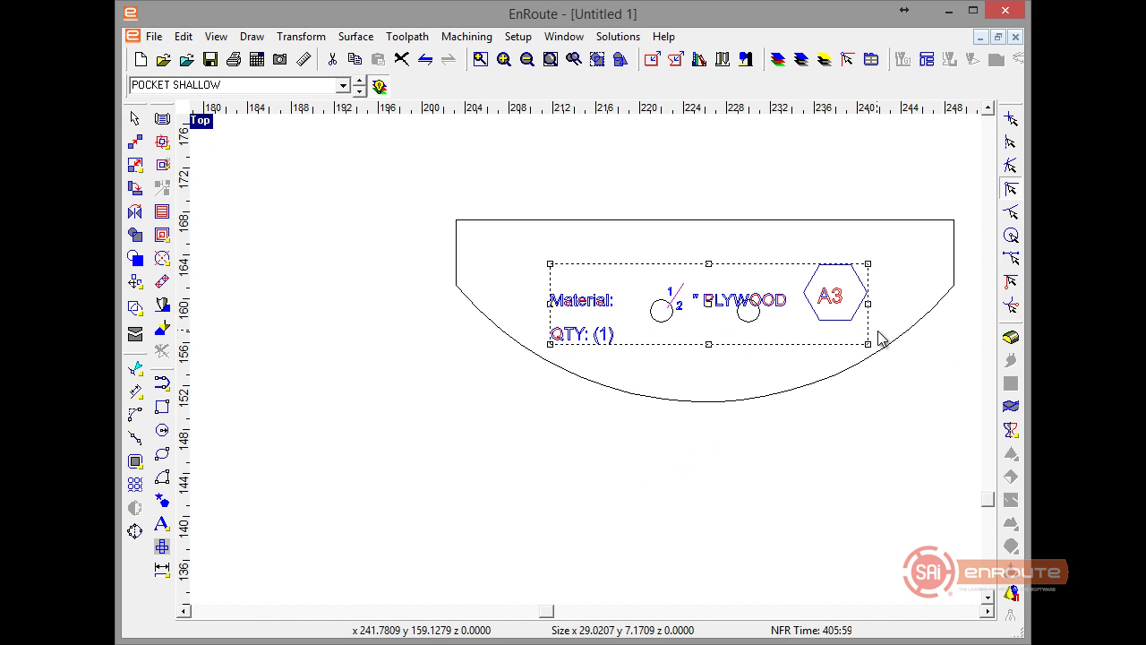
{"action": "left_click", "coordinate": [783, 493]}
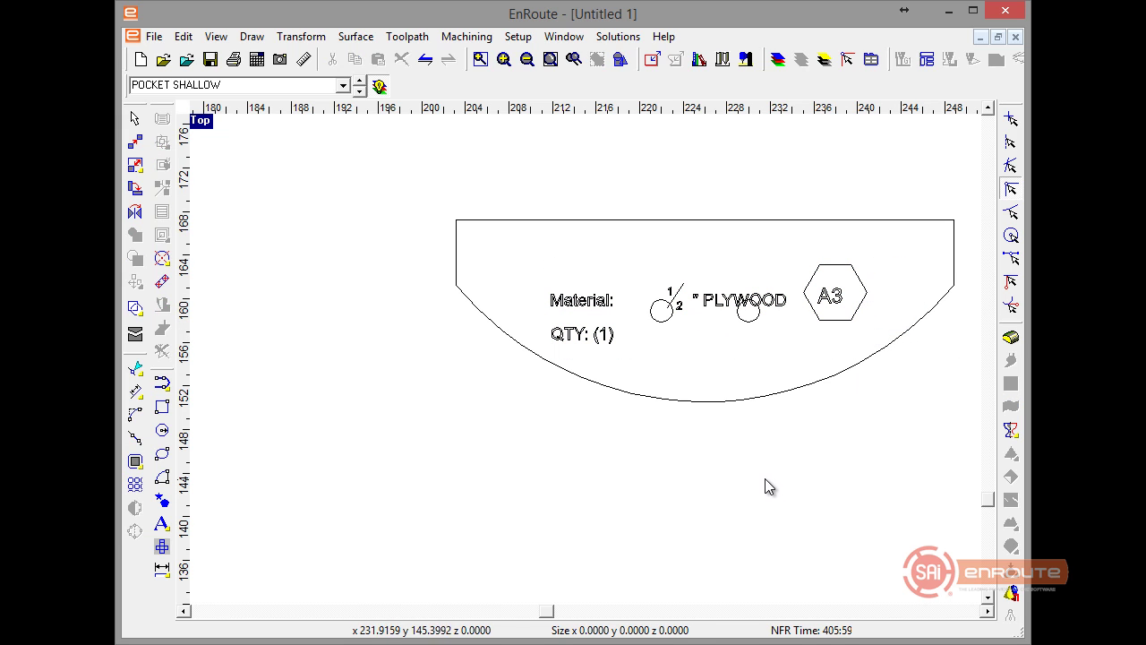
{"action": "left_click_drag", "start_coordinate": [976, 454], "coordinate": [974, 455]}
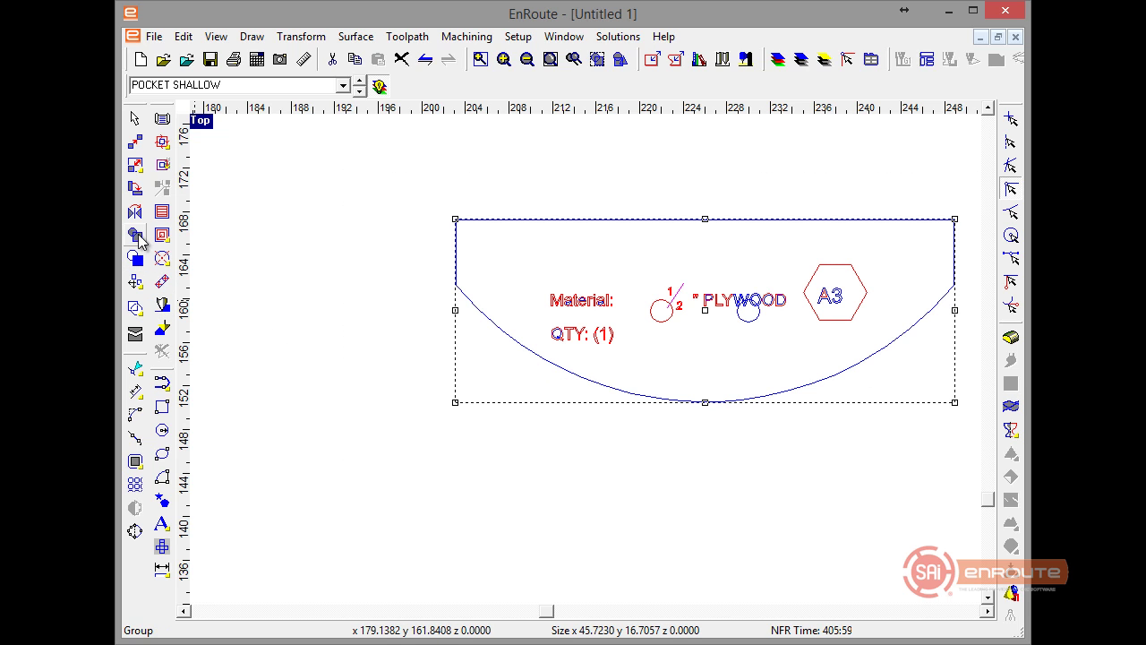
Step: Move the A4 part's material and quantity text up beside its A4 hexagon
{"action": "left_click", "coordinate": [269, 385]}
{"action": "scroll", "coordinate": [251, 398], "scroll_direction": "down", "scroll_amount": 3}
{"action": "scroll", "coordinate": [249, 403], "scroll_direction": "down", "scroll_amount": 1}
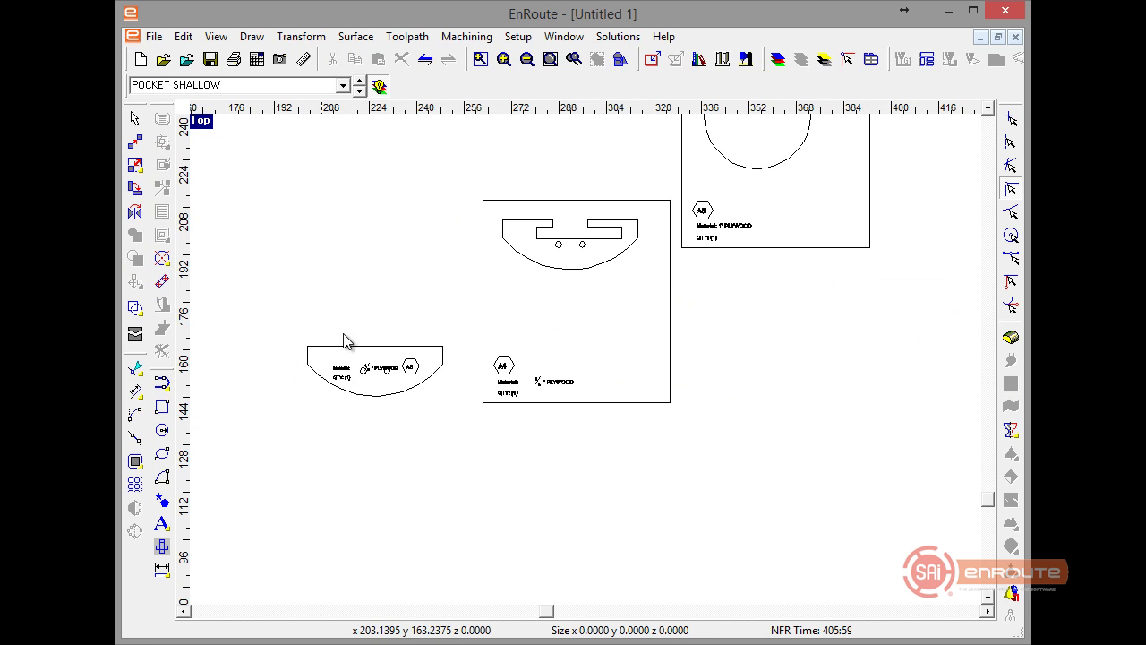
{"action": "left_click", "coordinate": [486, 258]}
{"action": "left_click_drag", "start_coordinate": [465, 339], "coordinate": [589, 428]}
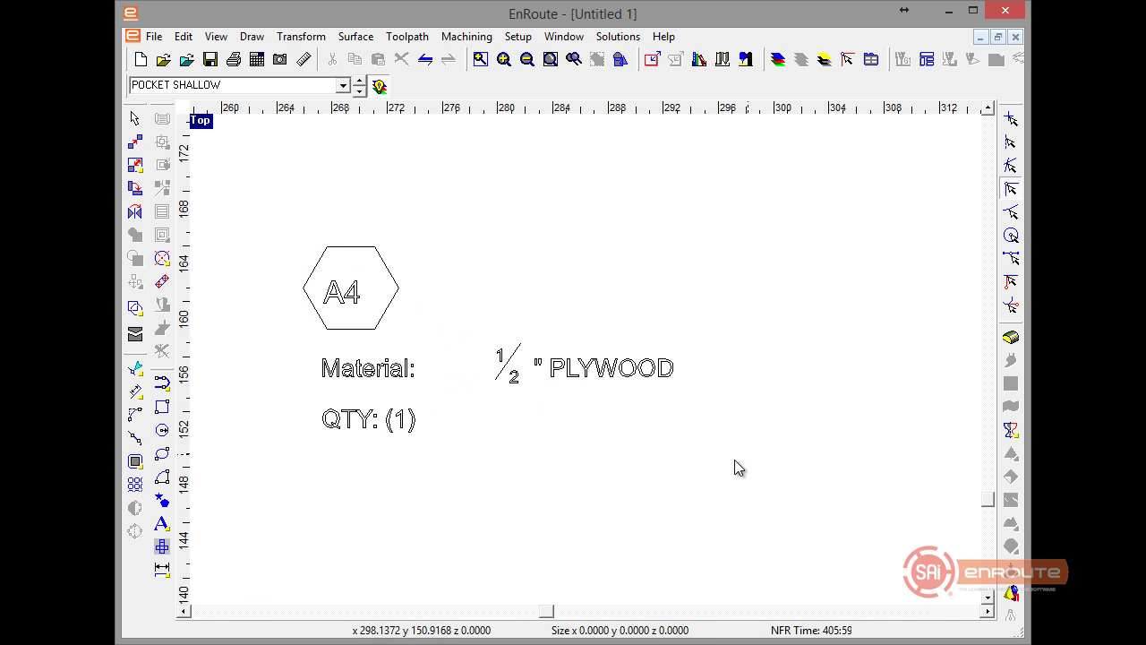
{"action": "scroll", "coordinate": [730, 458], "scroll_direction": "down", "scroll_amount": 3}
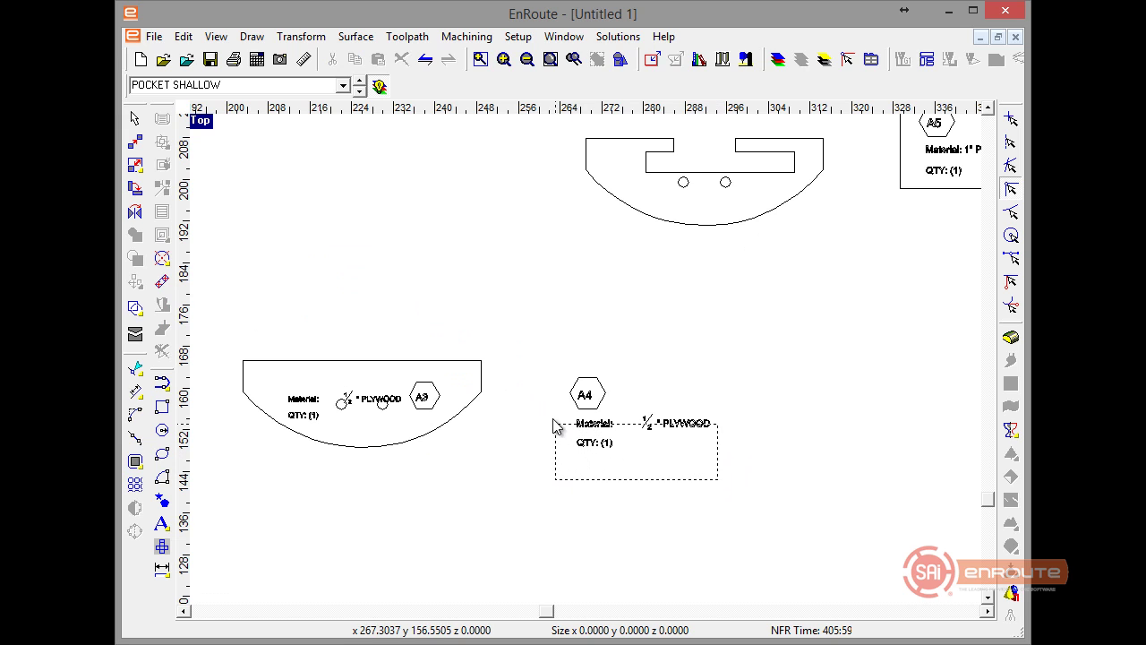
{"action": "mouse_move", "coordinate": [554, 419]}
{"action": "left_mouse_down"}
{"action": "mouse_move", "coordinate": [546, 386]}
{"action": "mouse_move", "coordinate": [550, 408]}
{"action": "left_mouse_up"}
{"action": "left_click_drag", "start_coordinate": [646, 434], "coordinate": [685, 390]}
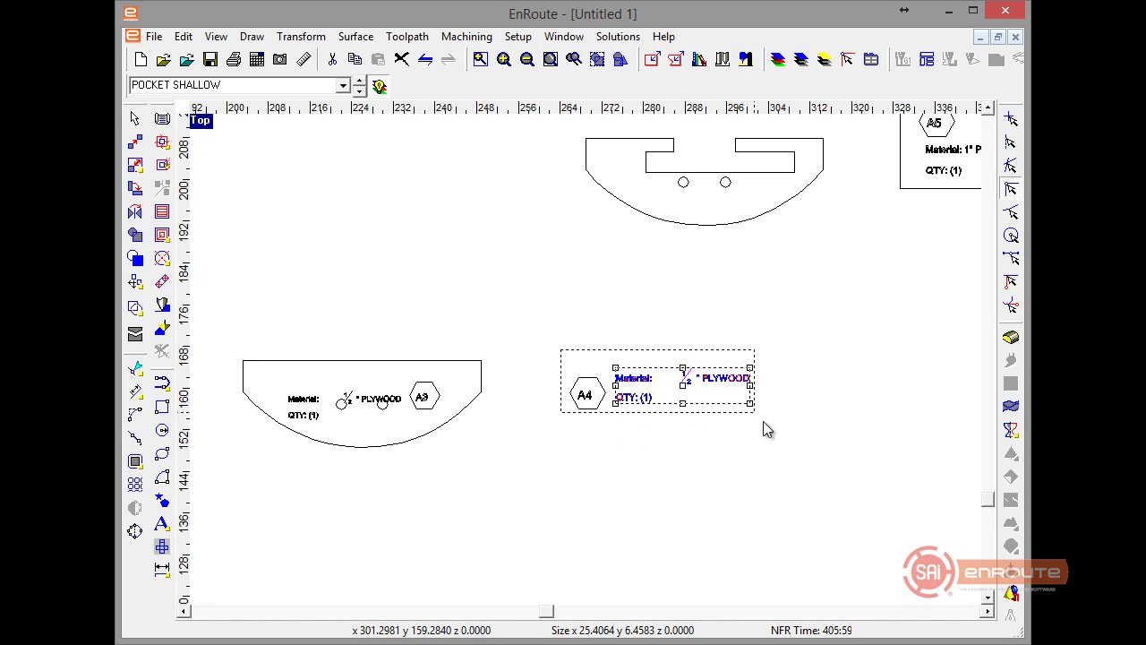
Step: Shrink the A4 label group and place it inside the arc part, just below its two holes
{"action": "left_click_drag", "start_coordinate": [777, 436], "coordinate": [775, 434]}
{"action": "left_click_drag", "start_coordinate": [754, 376], "coordinate": [699, 204]}
{"action": "scroll", "coordinate": [698, 197], "scroll_direction": "up", "scroll_amount": 4}
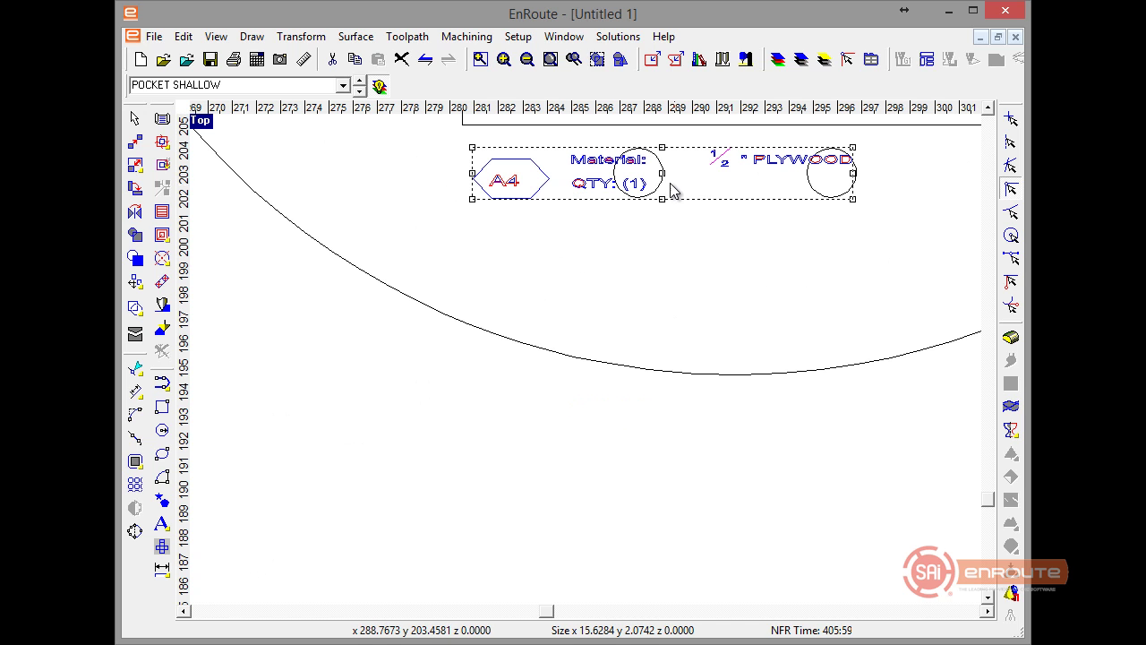
{"action": "left_click_drag", "start_coordinate": [692, 266], "coordinate": [680, 265]}
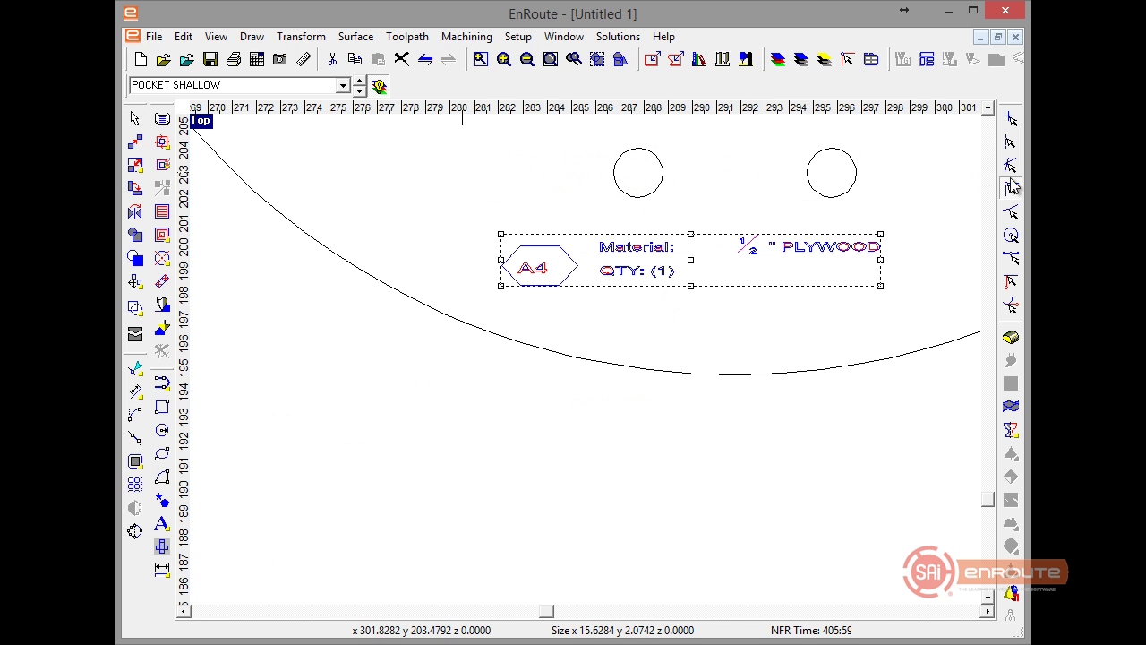
{"action": "scroll", "coordinate": [627, 475], "scroll_direction": "down", "scroll_amount": 6}
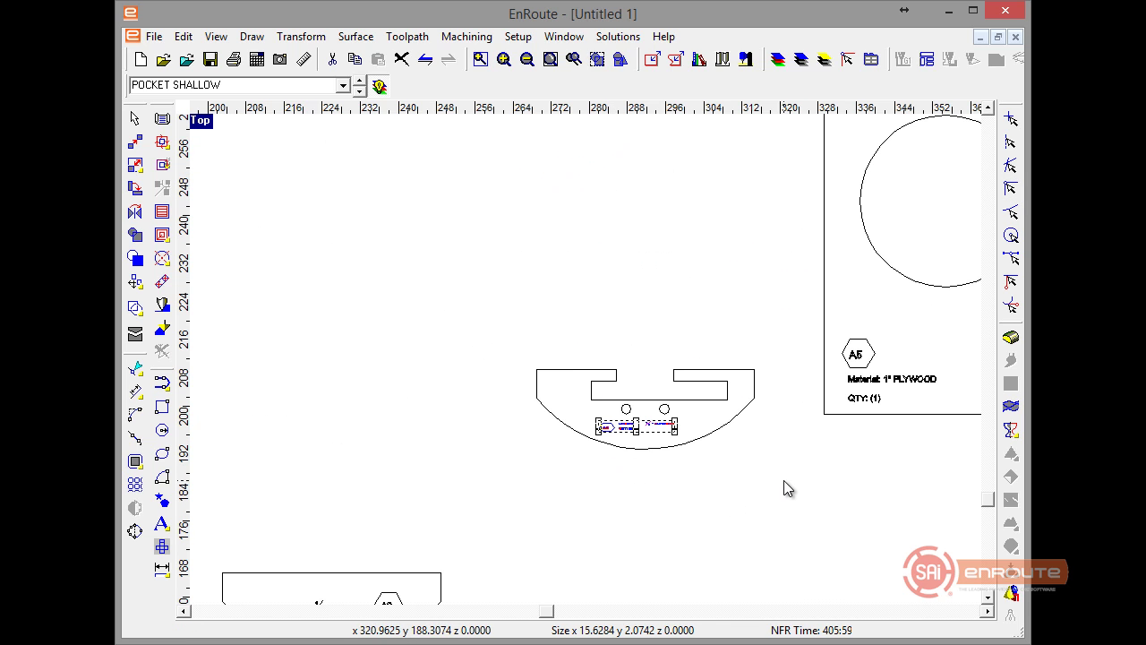
{"action": "scroll", "coordinate": [685, 414], "scroll_direction": "up", "scroll_amount": 7}
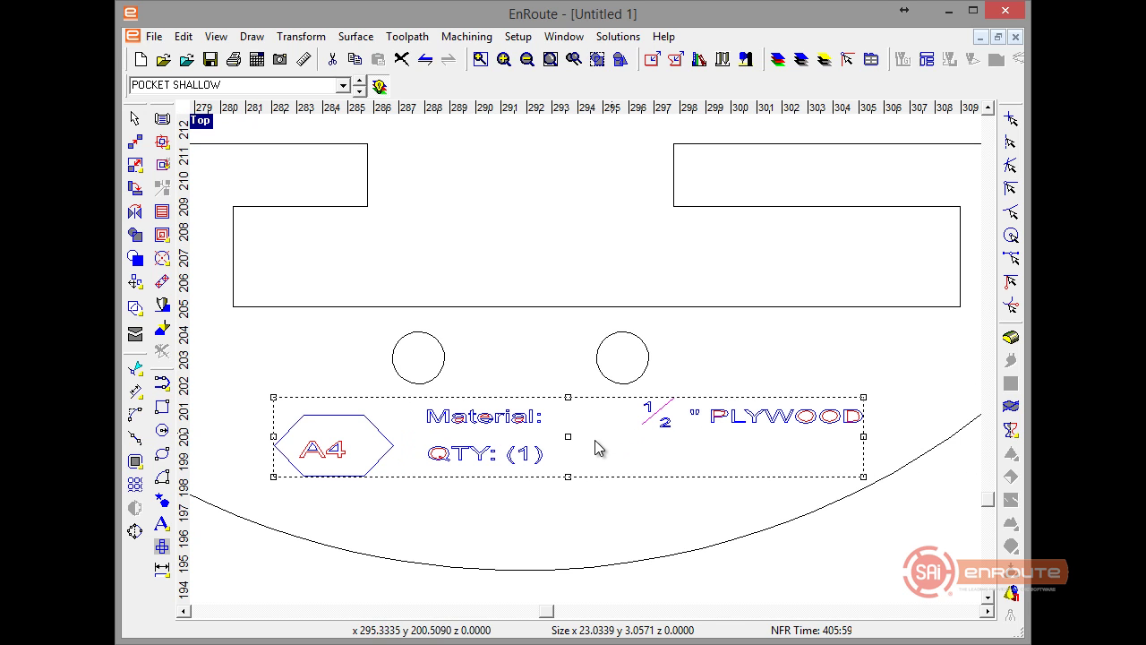
{"action": "scroll", "coordinate": [437, 495], "scroll_direction": "down", "scroll_amount": 6}
{"action": "left_click_drag", "start_coordinate": [744, 584], "coordinate": [739, 580]}
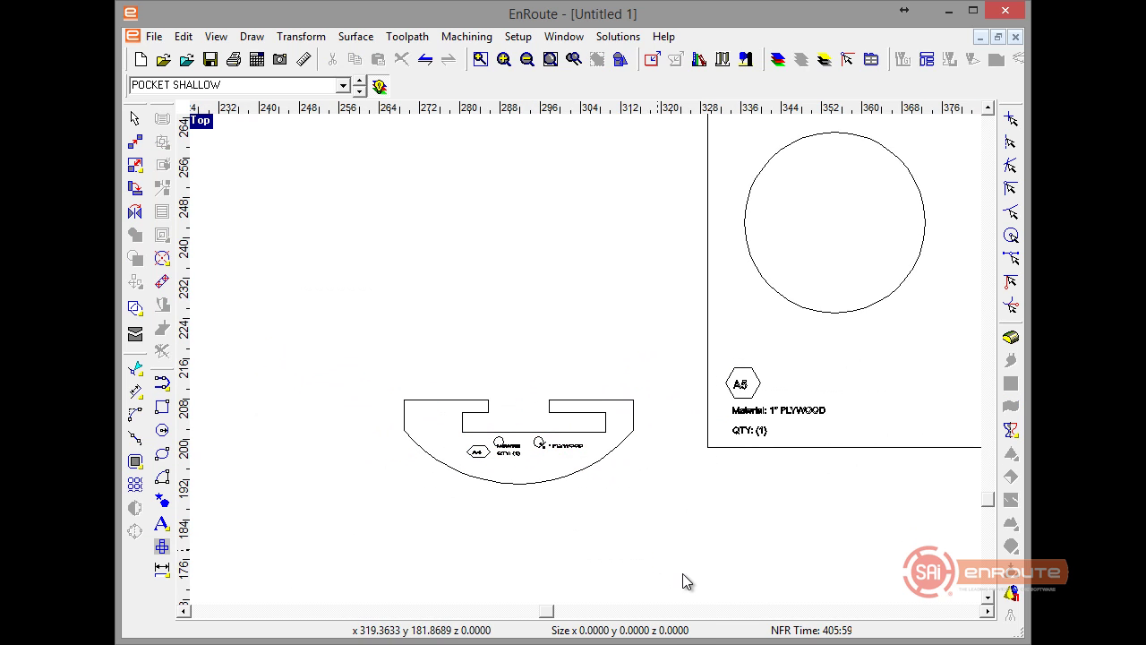
{"action": "left_click_drag", "start_coordinate": [394, 362], "coordinate": [343, 357]}
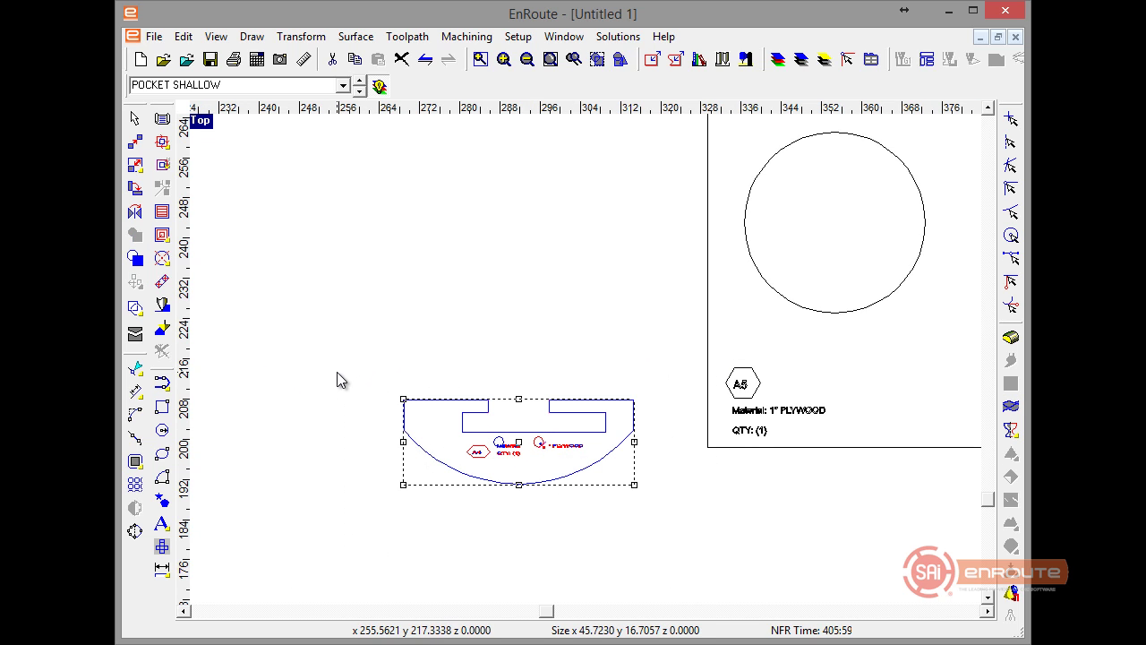
{"action": "left_click", "coordinate": [337, 374]}
Step: Bring the two arc parts together, with one arc placed below the other
{"action": "scroll", "coordinate": [692, 382], "scroll_direction": "down", "scroll_amount": 3}
{"action": "scroll", "coordinate": [545, 434], "scroll_direction": "down", "scroll_amount": 2}
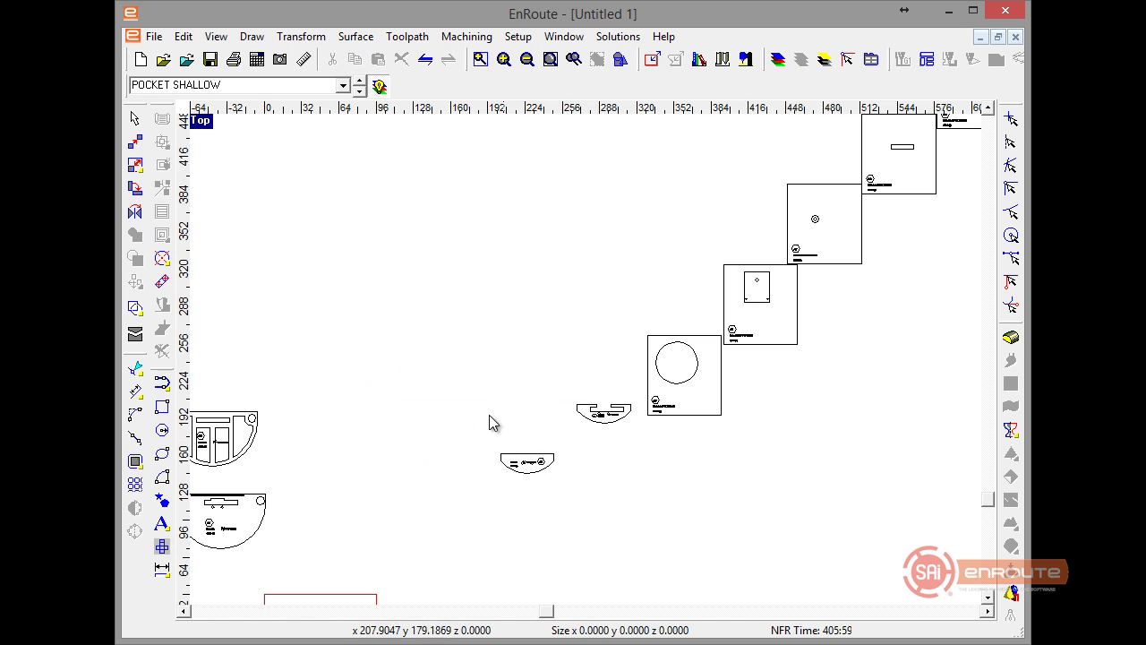
{"action": "left_click_drag", "start_coordinate": [574, 516], "coordinate": [574, 516]}
{"action": "left_click_drag", "start_coordinate": [528, 465], "coordinate": [341, 399]}
{"action": "left_click_drag", "start_coordinate": [638, 469], "coordinate": [638, 467]}
{"action": "left_click_drag", "start_coordinate": [611, 421], "coordinate": [343, 455]}
{"action": "scroll", "coordinate": [316, 480], "scroll_direction": "up", "scroll_amount": 3}
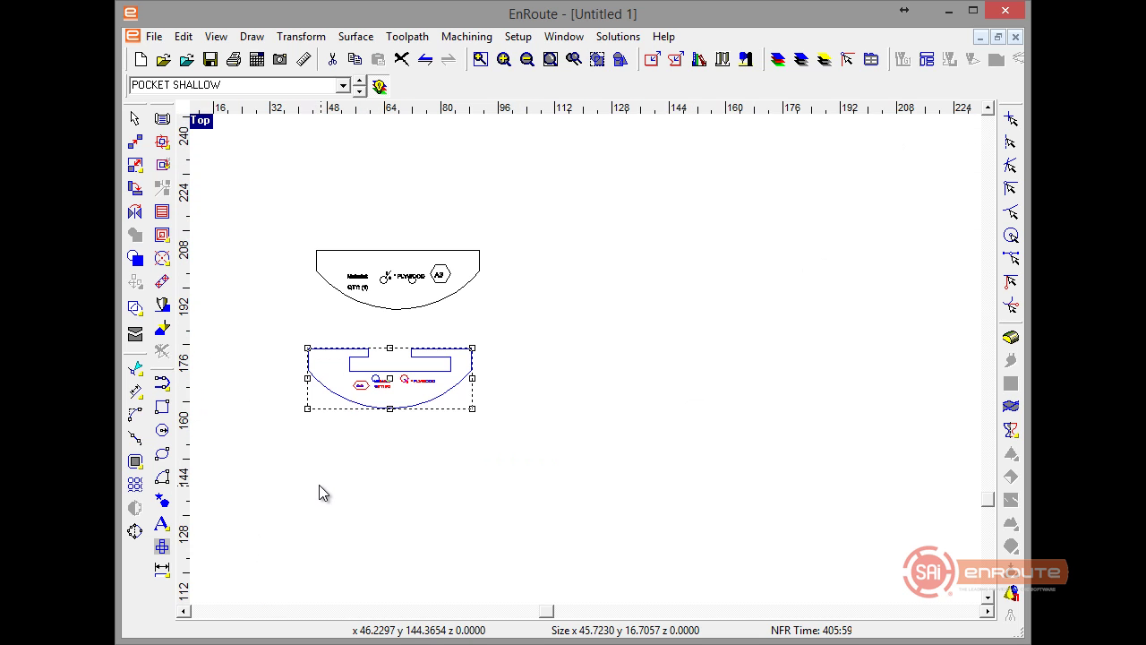
{"action": "scroll", "coordinate": [318, 484], "scroll_direction": "down", "scroll_amount": 4}
Step: Delete the square frame around the circle part and move its label inside the circle
{"action": "left_click", "coordinate": [634, 435]}
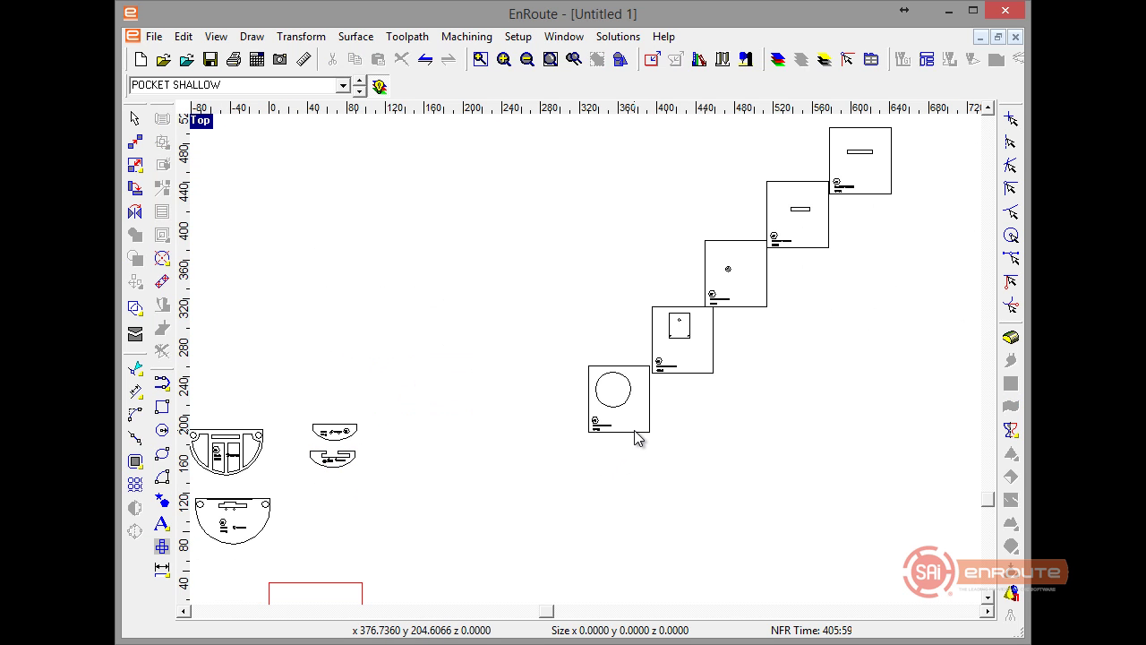
{"action": "left_click", "coordinate": [637, 438]}
{"action": "key", "text": "Delete"}
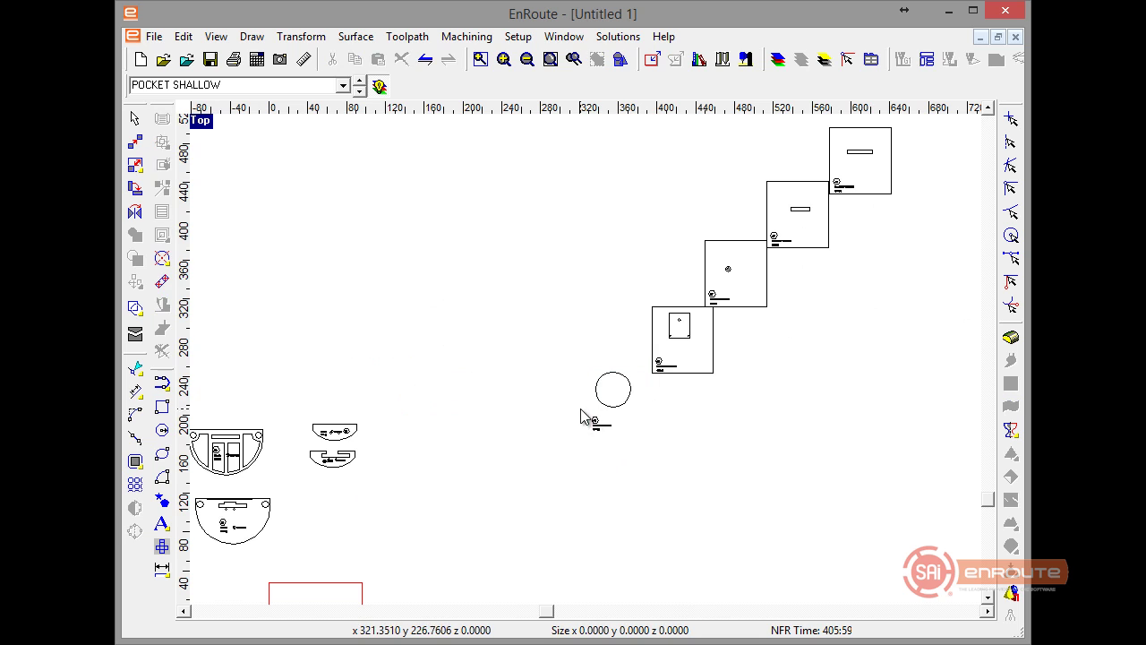
{"action": "left_click", "coordinate": [596, 422]}
{"action": "scroll", "coordinate": [631, 456], "scroll_direction": "up", "scroll_amount": 3}
{"action": "left_click_drag", "start_coordinate": [573, 395], "coordinate": [603, 301]}
{"action": "left_click", "coordinate": [826, 430]}
{"action": "scroll", "coordinate": [576, 432], "scroll_direction": "down", "scroll_amount": 2}
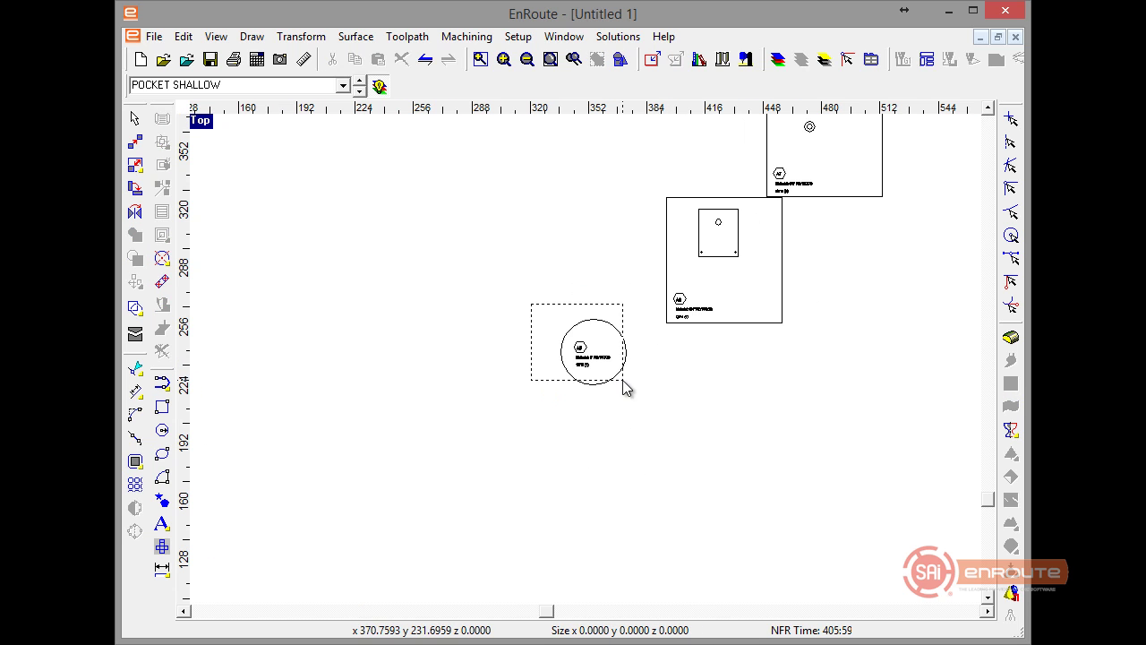
Step: Move the circle part with its label over beside the arc parts
{"action": "left_click_drag", "start_coordinate": [625, 387], "coordinate": [627, 387]}
{"action": "left_click_drag", "start_coordinate": [668, 428], "coordinate": [550, 364]}
{"action": "left_click_drag", "start_coordinate": [535, 321], "coordinate": [537, 322]}
{"action": "left_click_drag", "start_coordinate": [605, 362], "coordinate": [279, 344]}
Step: Delete the square frame around the small rectangular part
{"action": "scroll", "coordinate": [358, 395], "scroll_direction": "down", "scroll_amount": 2}
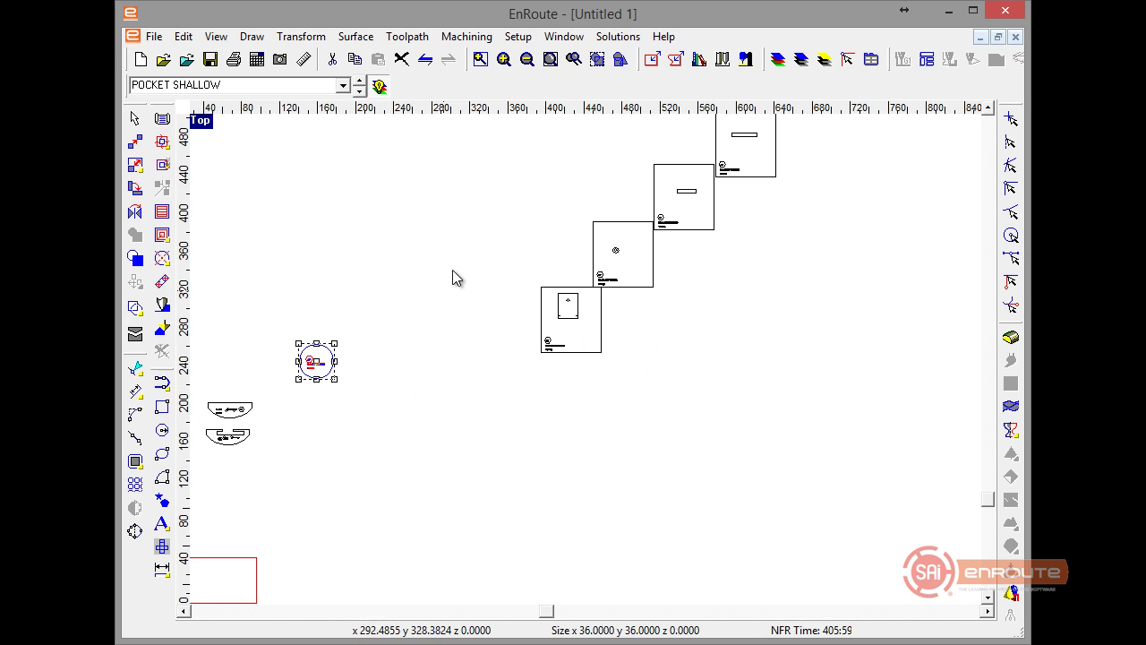
{"action": "left_click_drag", "start_coordinate": [608, 376], "coordinate": [603, 376]}
{"action": "scroll", "coordinate": [604, 327], "scroll_direction": "up", "scroll_amount": 4}
{"action": "key", "text": "Delete"}
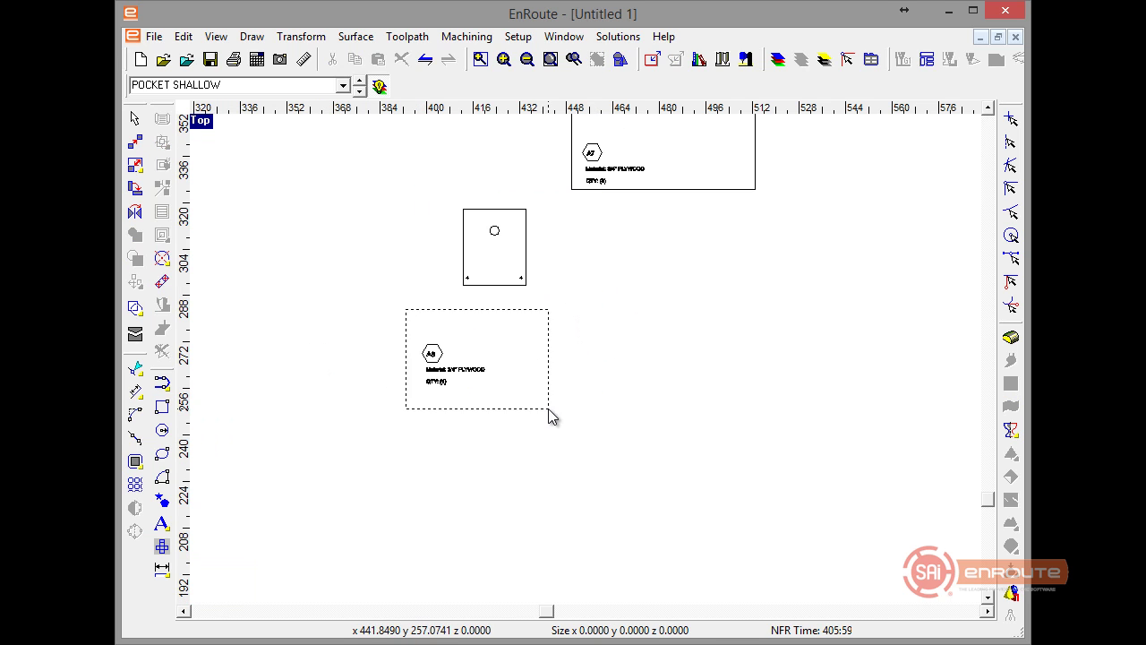
Step: Shrink the small part's label to fit inside it and move the part beside the circle part
{"action": "left_click_drag", "start_coordinate": [549, 409], "coordinate": [549, 409]}
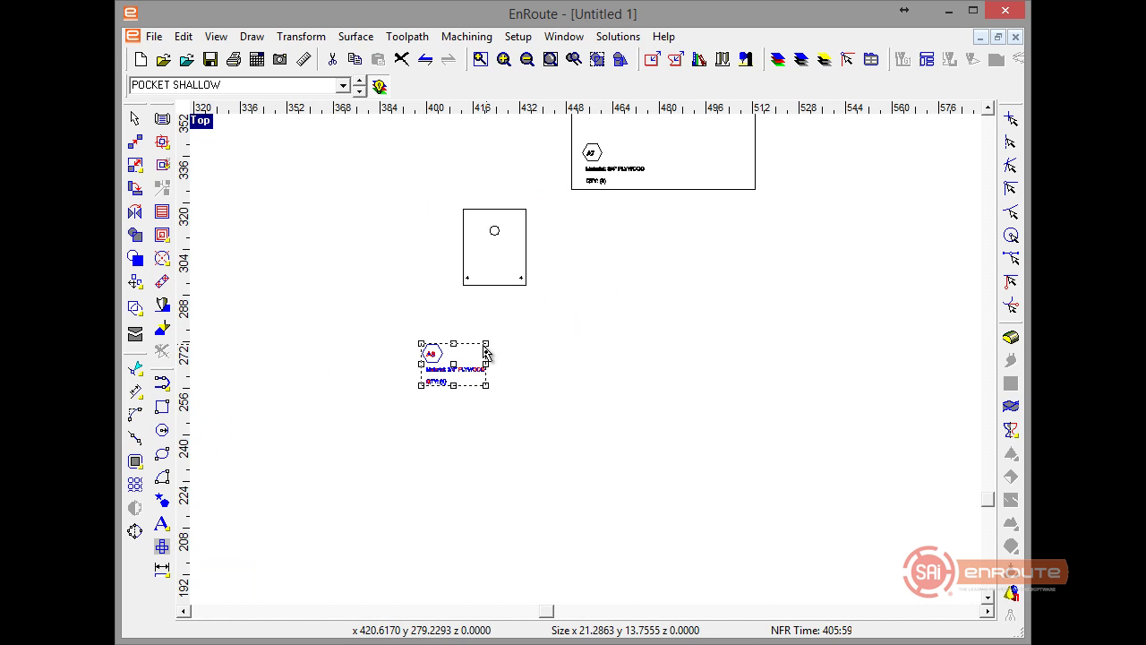
{"action": "left_click_drag", "start_coordinate": [483, 347], "coordinate": [499, 240]}
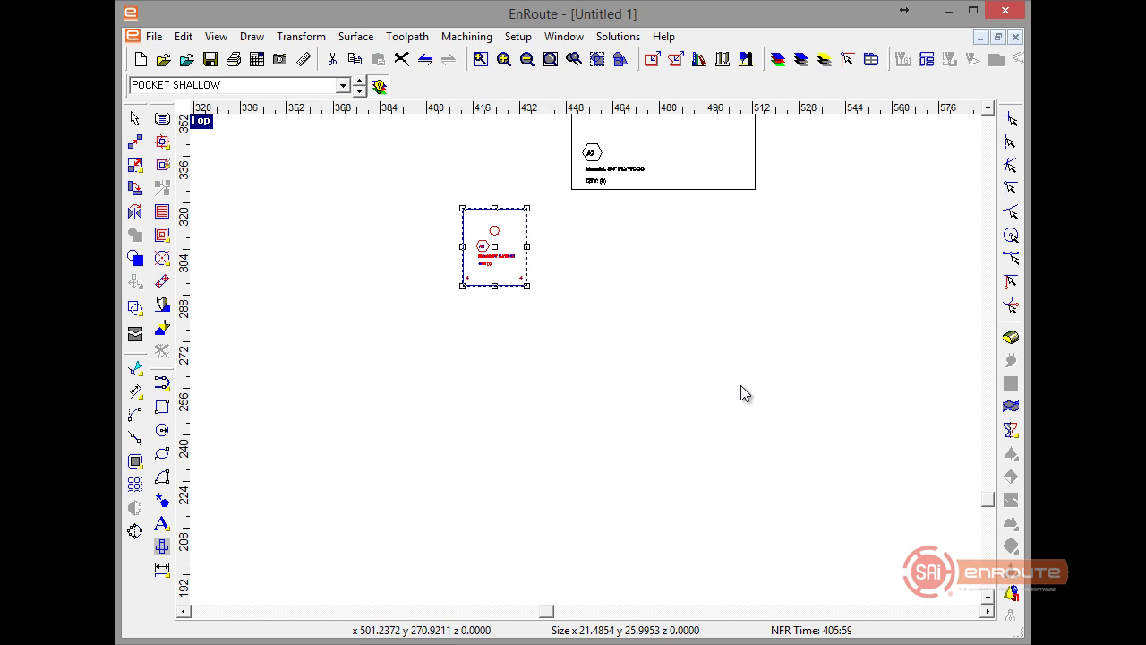
{"action": "scroll", "coordinate": [742, 386], "scroll_direction": "down", "scroll_amount": 3}
{"action": "left_click_drag", "start_coordinate": [633, 332], "coordinate": [313, 344]}
{"action": "key", "text": "ctrl+z"}
{"action": "left_click_drag", "start_coordinate": [645, 338], "coordinate": [294, 400]}
Step: Delete the square frame around the A7 ring part
{"action": "left_click", "coordinate": [677, 242]}
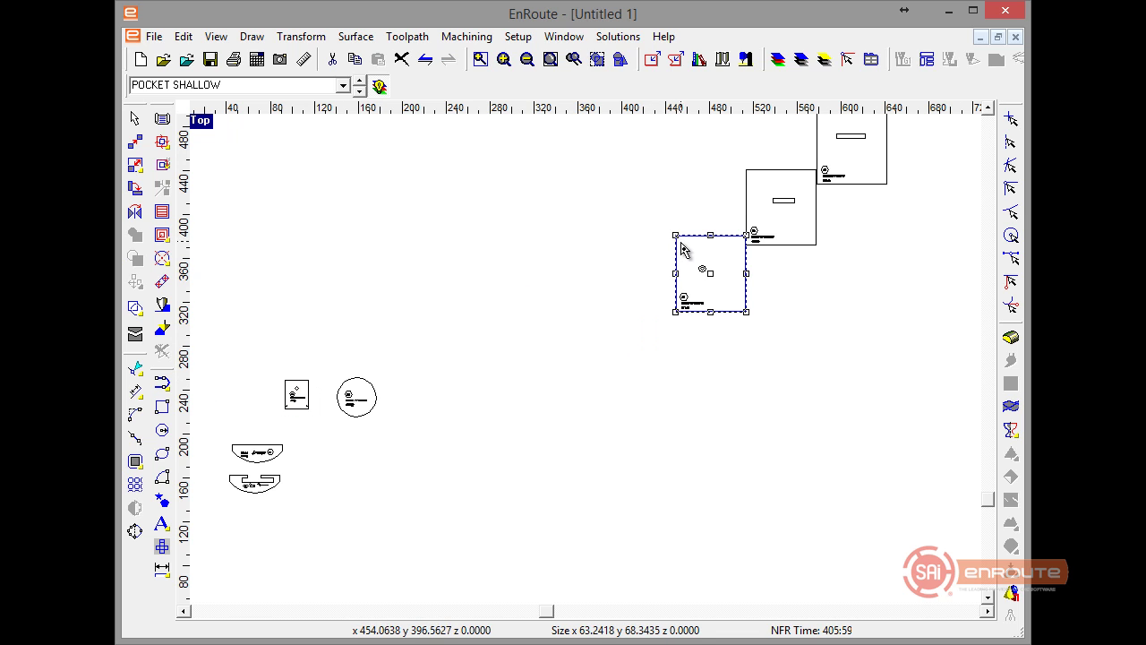
{"action": "key", "text": "Delete"}
{"action": "scroll", "coordinate": [719, 281], "scroll_direction": "up", "scroll_amount": 3}
{"action": "scroll", "coordinate": [690, 259], "scroll_direction": "up", "scroll_amount": 4}
{"action": "scroll", "coordinate": [680, 273], "scroll_direction": "down", "scroll_amount": 2}
{"action": "scroll", "coordinate": [558, 430], "scroll_direction": "down", "scroll_amount": 2}
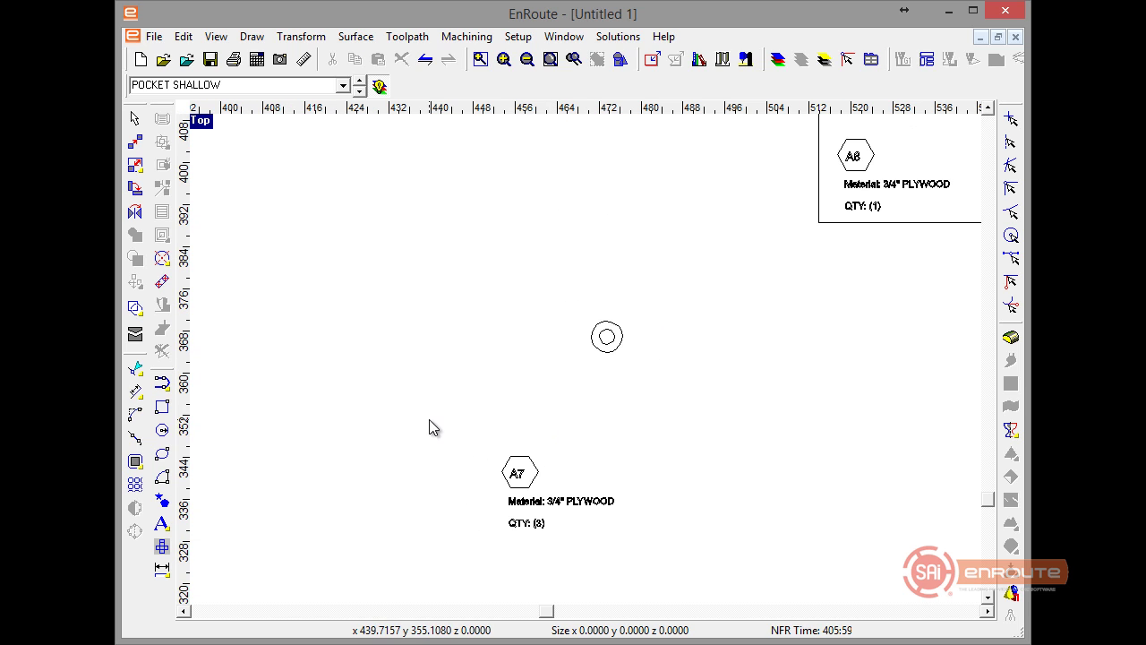
Step: Move the A7 hexagon beside its QTY text
{"action": "left_click", "coordinate": [572, 502]}
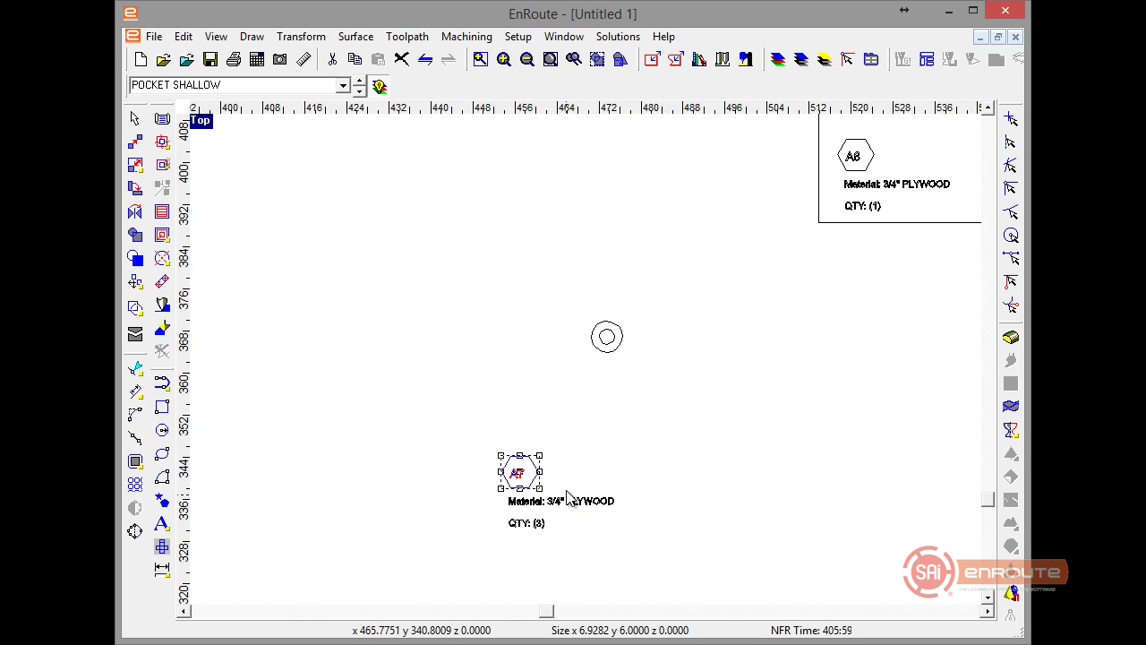
{"action": "scroll", "coordinate": [537, 491], "scroll_direction": "up", "scroll_amount": 4}
{"action": "scroll", "coordinate": [439, 414], "scroll_direction": "down", "scroll_amount": 5}
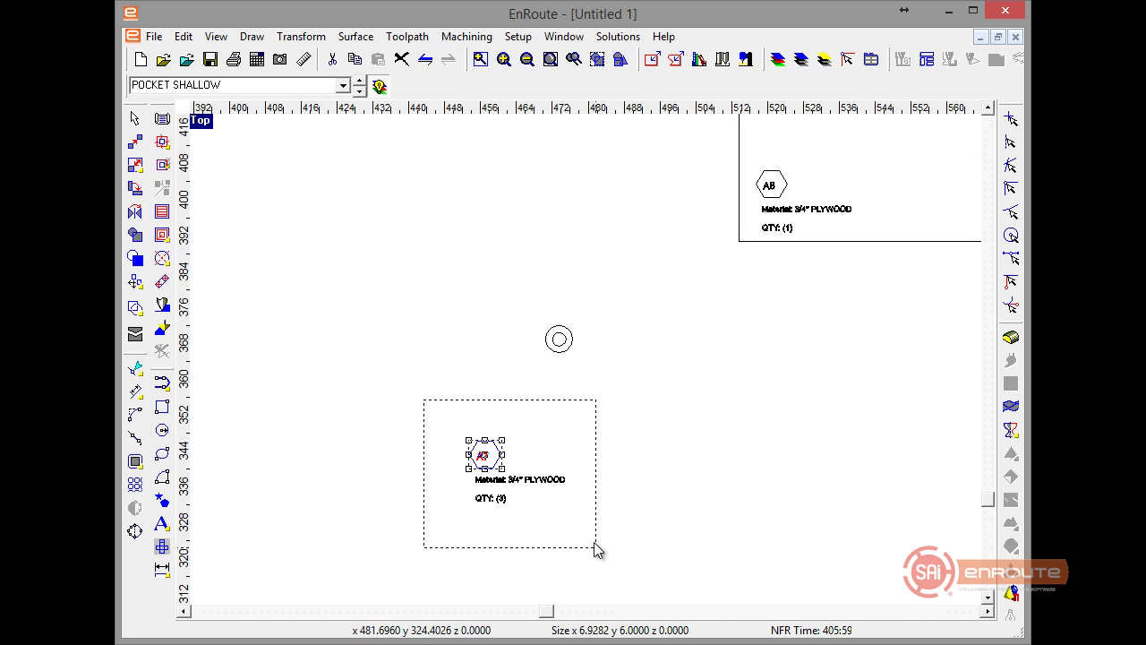
{"action": "left_click_drag", "start_coordinate": [598, 550], "coordinate": [598, 549]}
{"action": "left_click", "coordinate": [559, 445]}
{"action": "left_click_drag", "start_coordinate": [432, 422], "coordinate": [582, 542]}
Step: Shrink the A7 label group to a tiny size and place it inside the ring
{"action": "scroll", "coordinate": [560, 510], "scroll_direction": "up", "scroll_amount": 2}
{"action": "left_click_drag", "start_coordinate": [582, 401], "coordinate": [376, 543]}
{"action": "scroll", "coordinate": [435, 550], "scroll_direction": "down", "scroll_amount": 3}
{"action": "scroll", "coordinate": [407, 544], "scroll_direction": "up", "scroll_amount": 2}
{"action": "left_click_drag", "start_coordinate": [429, 463], "coordinate": [515, 274]}
{"action": "left_click_drag", "start_coordinate": [481, 161], "coordinate": [617, 396]}
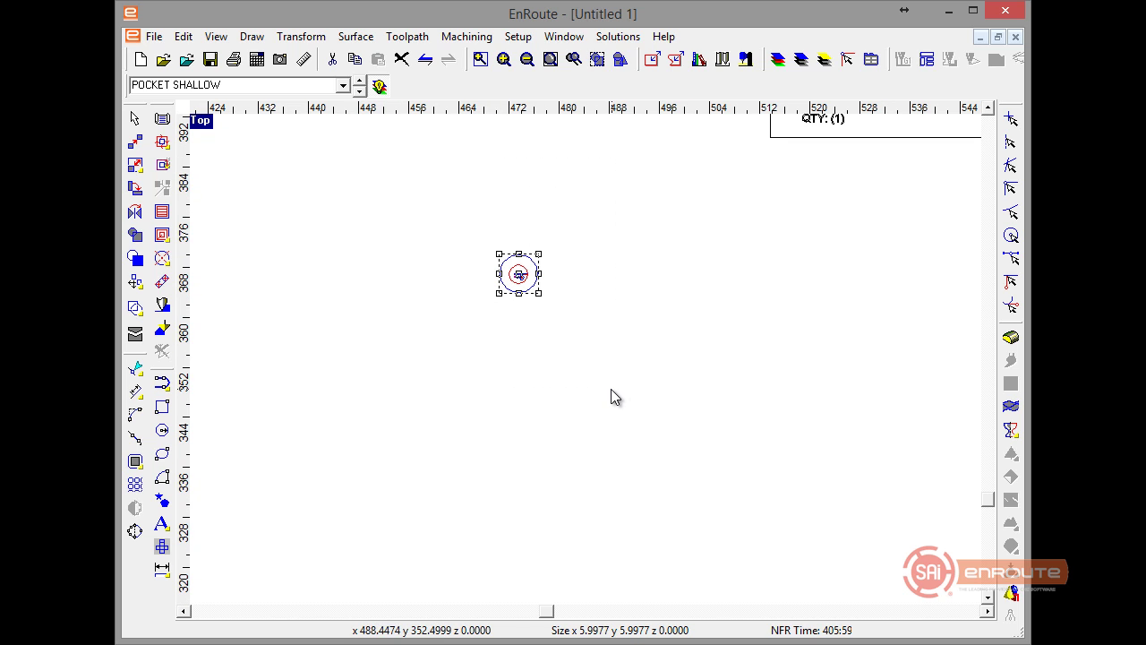
{"action": "scroll", "coordinate": [609, 390], "scroll_direction": "down", "scroll_amount": 1}
{"action": "scroll", "coordinate": [682, 325], "scroll_direction": "down", "scroll_amount": 1}
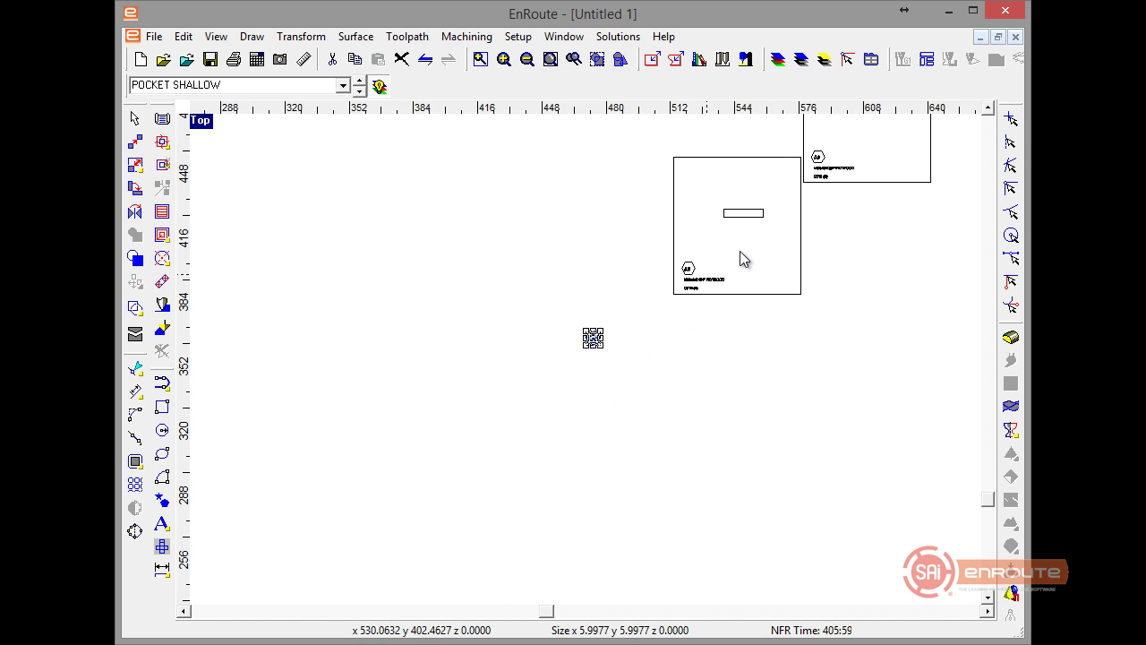
Step: Delete the square frame around the A8 part
{"action": "left_click", "coordinate": [800, 230]}
{"action": "key", "text": "Delete"}
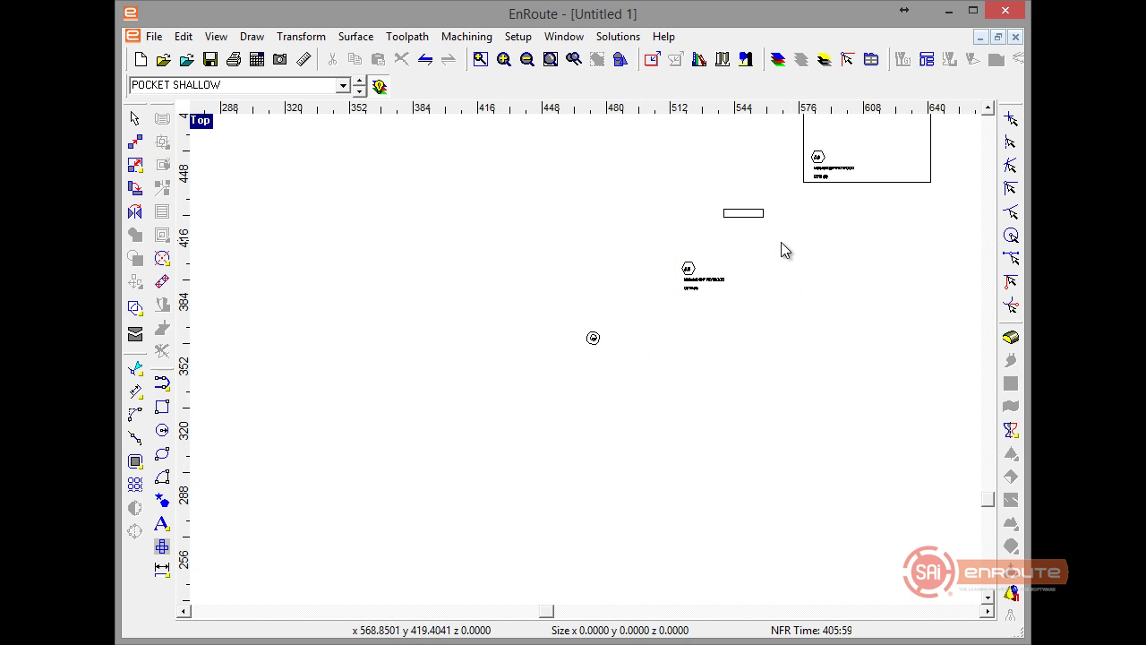
{"action": "scroll", "coordinate": [770, 259], "scroll_direction": "down", "scroll_amount": 2}
{"action": "scroll", "coordinate": [761, 264], "scroll_direction": "up", "scroll_amount": 3}
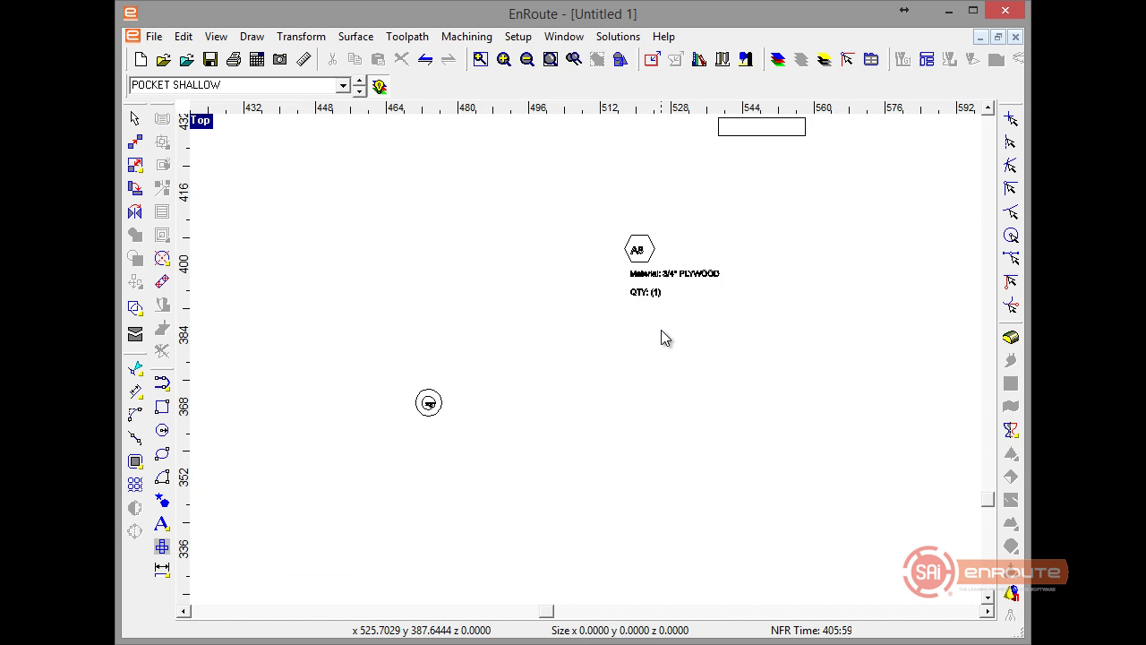
{"action": "scroll", "coordinate": [493, 390], "scroll_direction": "up", "scroll_amount": 2}
{"action": "scroll", "coordinate": [524, 388], "scroll_direction": "down", "scroll_amount": 2}
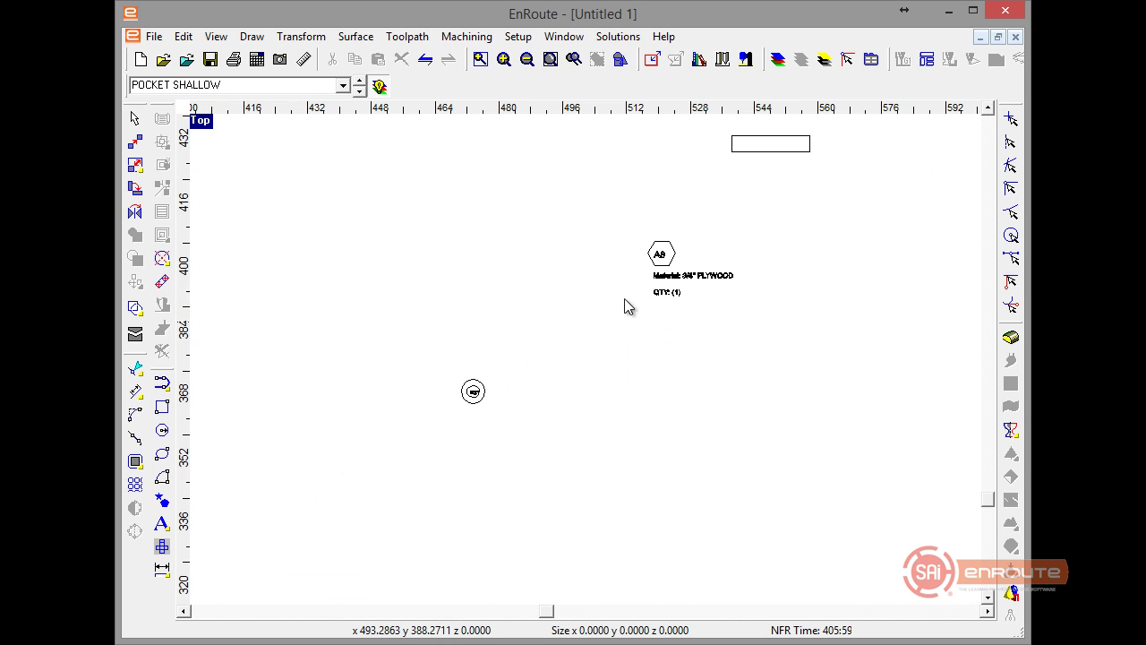
{"action": "scroll", "coordinate": [721, 260], "scroll_direction": "up", "scroll_amount": 2}
{"action": "scroll", "coordinate": [727, 241], "scroll_direction": "up", "scroll_amount": 1}
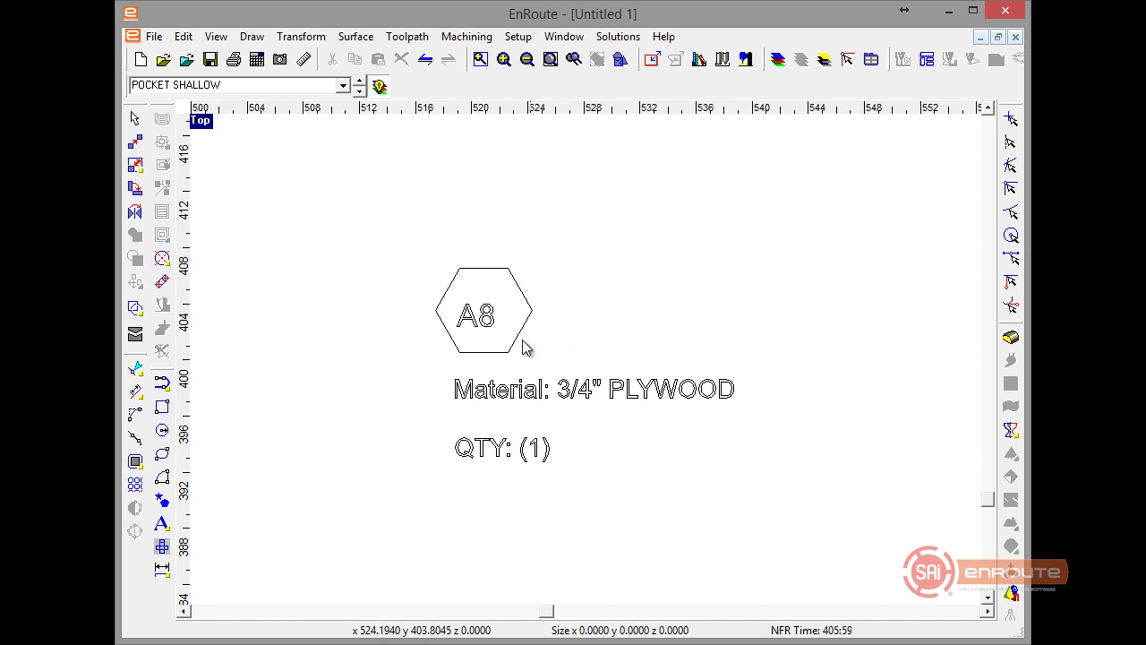
{"action": "scroll", "coordinate": [525, 350], "scroll_direction": "down", "scroll_amount": 2}
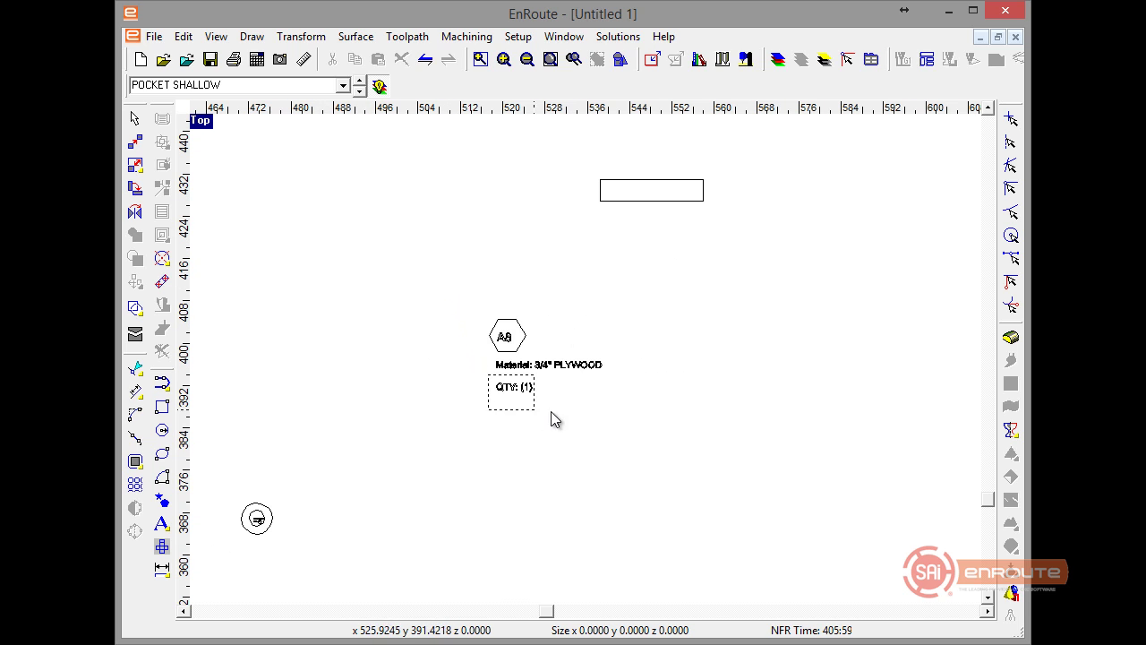
Step: Put the QTY text beside the A8 hexagon, then shrink the label to fit inside the rectangle
{"action": "left_click_drag", "start_coordinate": [519, 391], "coordinate": [551, 342]}
{"action": "left_click_drag", "start_coordinate": [649, 407], "coordinate": [649, 407]}
{"action": "left_click_drag", "start_coordinate": [603, 324], "coordinate": [639, 195]}
{"action": "scroll", "coordinate": [639, 192], "scroll_direction": "up", "scroll_amount": 5}
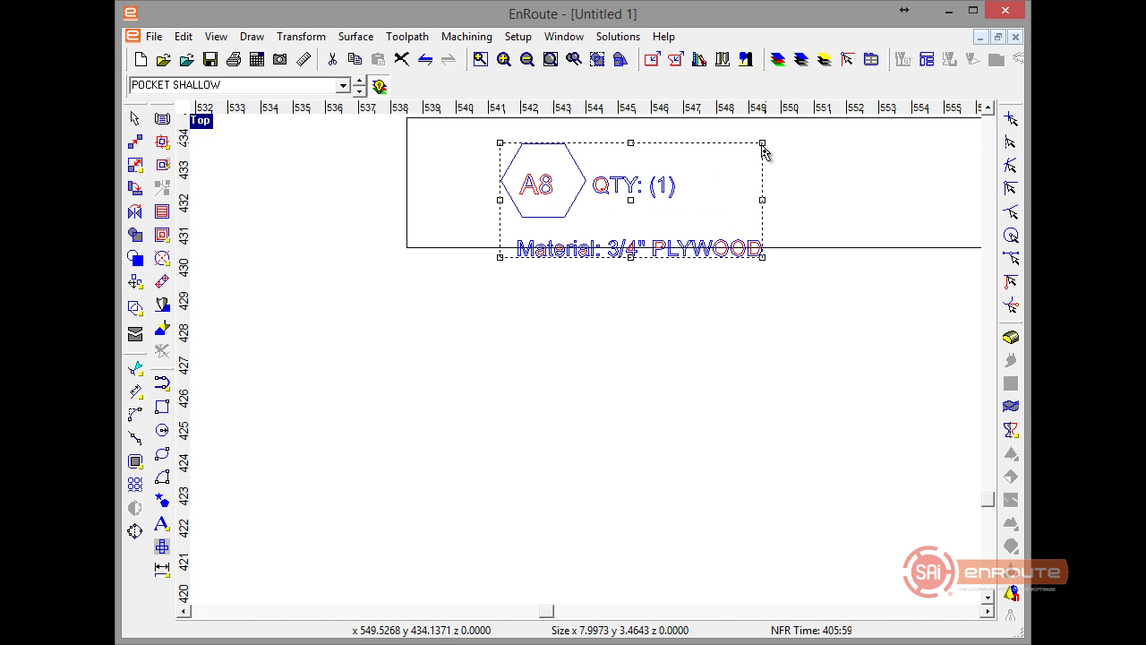
{"action": "left_click_drag", "start_coordinate": [762, 151], "coordinate": [728, 165]}
{"action": "left_click_drag", "start_coordinate": [614, 208], "coordinate": [609, 182]}
{"action": "left_click", "coordinate": [516, 427]}
{"action": "scroll", "coordinate": [517, 427], "scroll_direction": "down", "scroll_amount": 4}
{"action": "left_click_drag", "start_coordinate": [438, 300], "coordinate": [884, 377]}
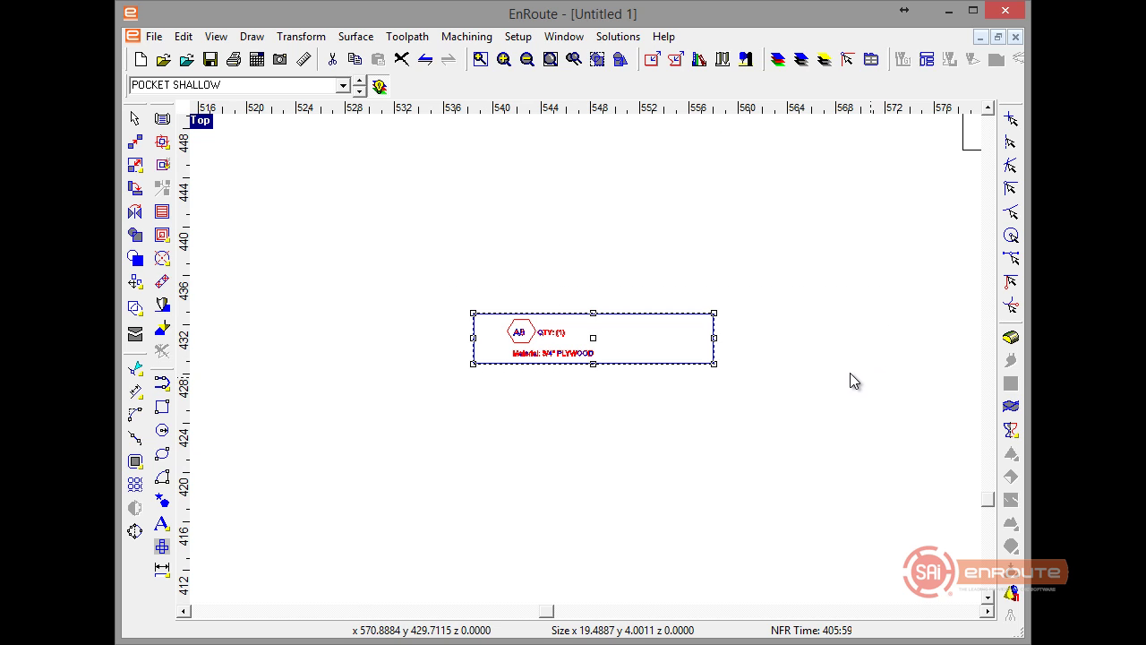
{"action": "left_click", "coordinate": [490, 407]}
Step: Delete the A9 part's outer rectangle
{"action": "scroll", "coordinate": [491, 407], "scroll_direction": "down", "scroll_amount": 3}
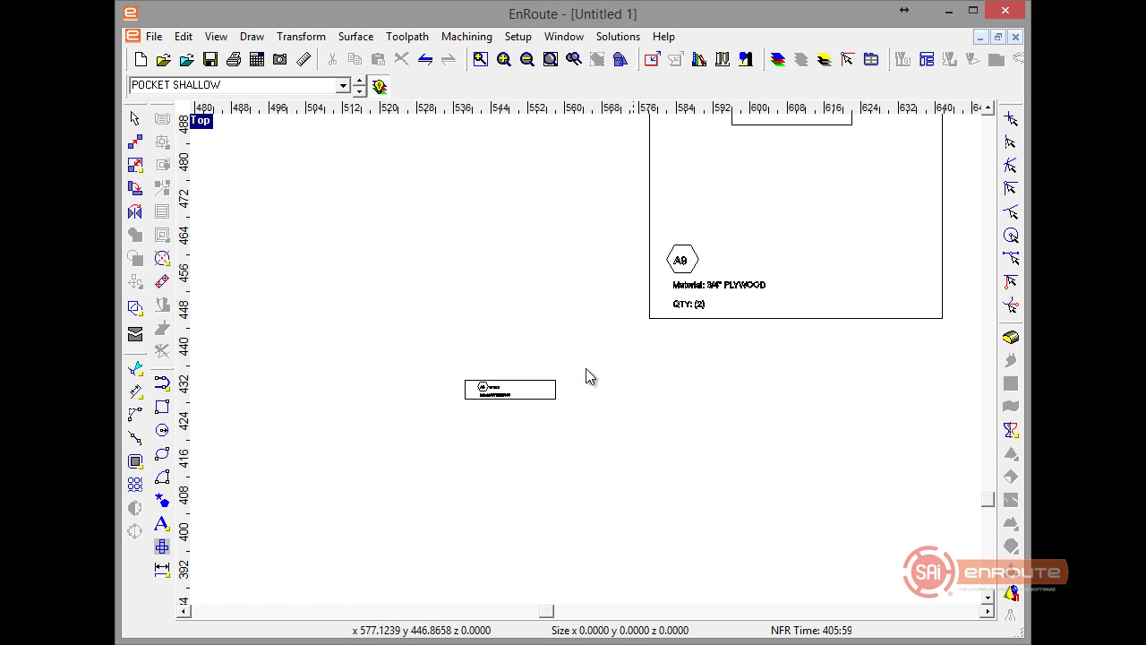
{"action": "scroll", "coordinate": [590, 361], "scroll_direction": "down", "scroll_amount": 2}
{"action": "left_click", "coordinate": [632, 254]}
{"action": "key", "text": "Delete"}
Step: Gather the A9 label pieces beside the hexagon and shrink the group to 4 units tall
{"action": "left_click", "coordinate": [690, 298]}
{"action": "left_click", "coordinate": [686, 350]}
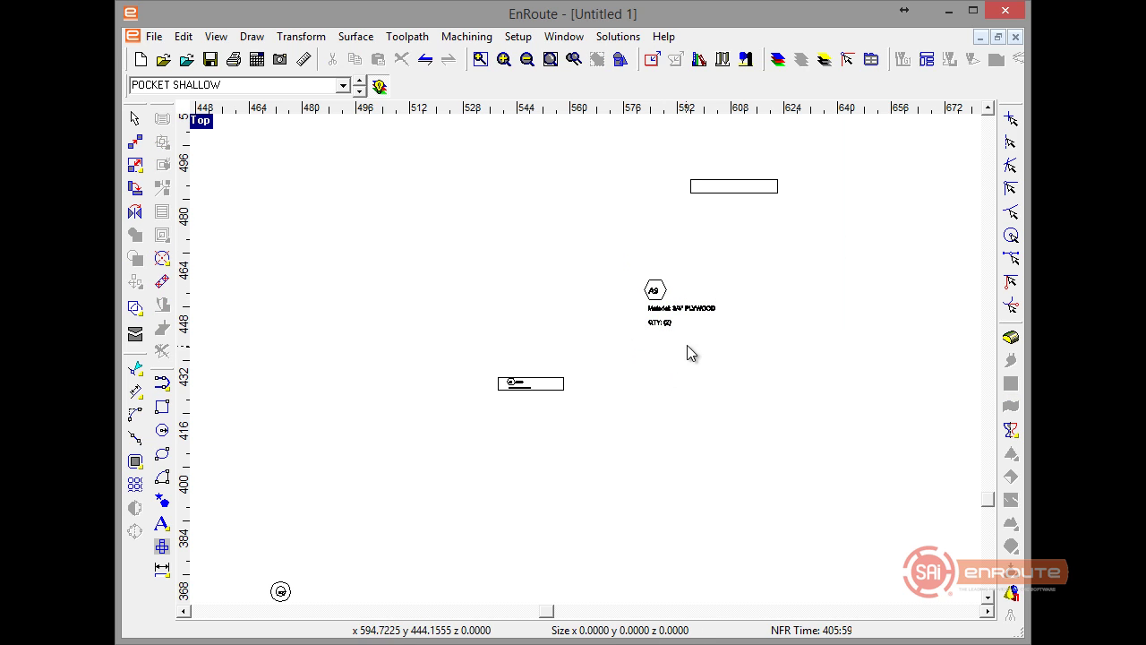
{"action": "mouse_move", "coordinate": [654, 320]}
{"action": "left_mouse_down"}
{"action": "mouse_move", "coordinate": [662, 295]}
{"action": "mouse_move", "coordinate": [633, 299]}
{"action": "mouse_move", "coordinate": [671, 296]}
{"action": "mouse_move", "coordinate": [662, 300]}
{"action": "left_mouse_up"}
{"action": "left_click_drag", "start_coordinate": [730, 345], "coordinate": [725, 345]}
{"action": "left_click_drag", "start_coordinate": [724, 277], "coordinate": [721, 193]}
{"action": "scroll", "coordinate": [721, 192], "scroll_direction": "up", "scroll_amount": 1}
{"action": "scroll", "coordinate": [718, 191], "scroll_direction": "up", "scroll_amount": 1}
{"action": "left_click", "coordinate": [701, 240]}
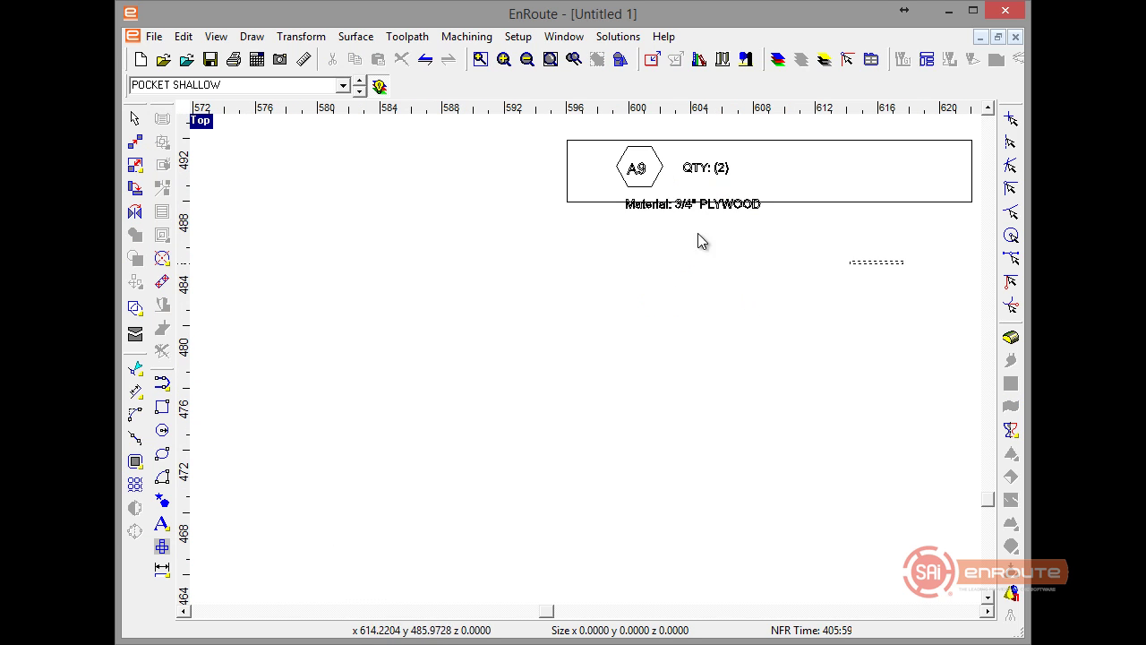
Step: Move the Material: 3/4" PLYWOOD text to the right of QTY: (2)
{"action": "left_click", "coordinate": [608, 190]}
{"action": "key", "text": "Up"}
{"action": "key", "text": "Up"}
{"action": "key", "text": "Up"}
{"action": "key", "text": "Up"}
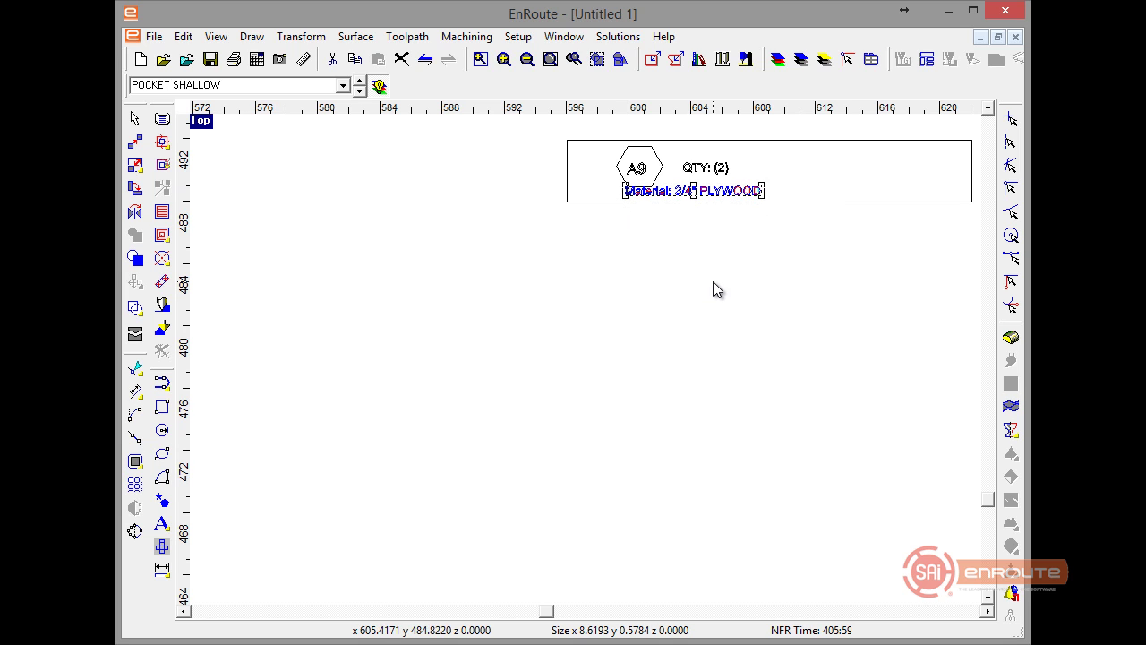
{"action": "left_click_drag", "start_coordinate": [695, 199], "coordinate": [826, 174]}
{"action": "left_click", "coordinate": [757, 301]}
{"action": "scroll", "coordinate": [643, 314], "scroll_direction": "down", "scroll_amount": 1}
Step: Move the compacted A9 label strip to the left
{"action": "left_click_drag", "start_coordinate": [875, 293], "coordinate": [878, 292]}
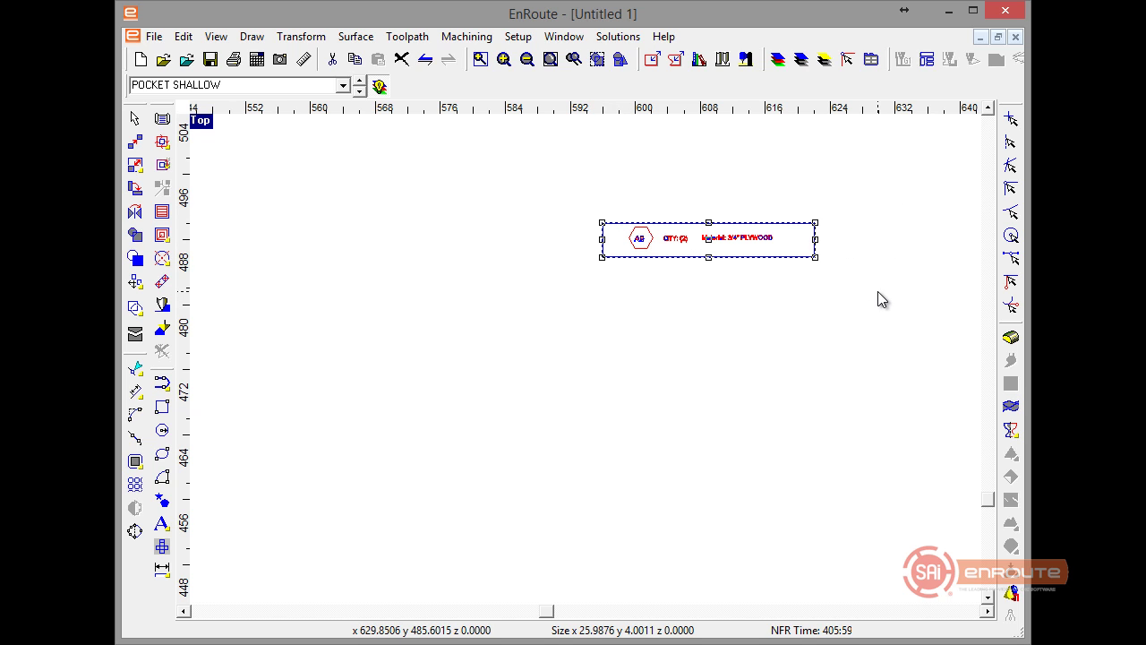
{"action": "scroll", "coordinate": [780, 237], "scroll_direction": "up", "scroll_amount": 2}
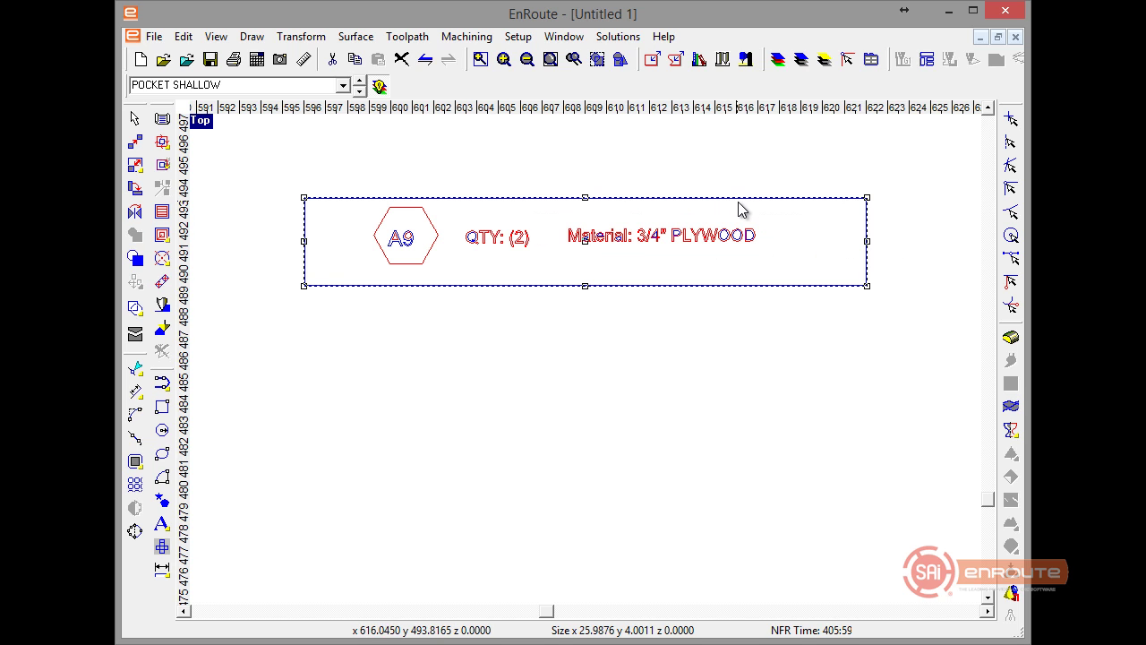
{"action": "scroll", "coordinate": [837, 249], "scroll_direction": "down", "scroll_amount": 3}
{"action": "scroll", "coordinate": [845, 260], "scroll_direction": "down", "scroll_amount": 2}
{"action": "left_click_drag", "start_coordinate": [817, 253], "coordinate": [323, 285]}
{"action": "scroll", "coordinate": [571, 274], "scroll_direction": "down", "scroll_amount": 5}
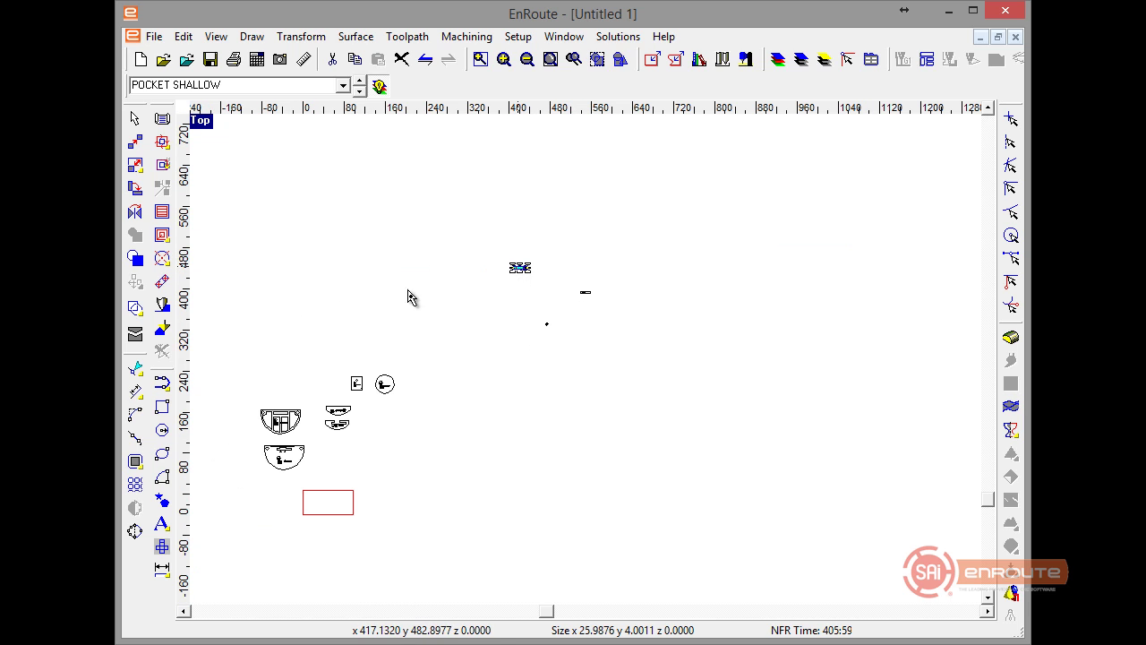
Step: Move the label strips toward the left side of the layout beside the parts
{"action": "left_click_drag", "start_coordinate": [519, 267], "coordinate": [281, 391]}
{"action": "scroll", "coordinate": [600, 322], "scroll_direction": "up", "scroll_amount": 2}
{"action": "scroll", "coordinate": [568, 248], "scroll_direction": "up", "scroll_amount": 7}
{"action": "scroll", "coordinate": [568, 248], "scroll_direction": "down", "scroll_amount": 4}
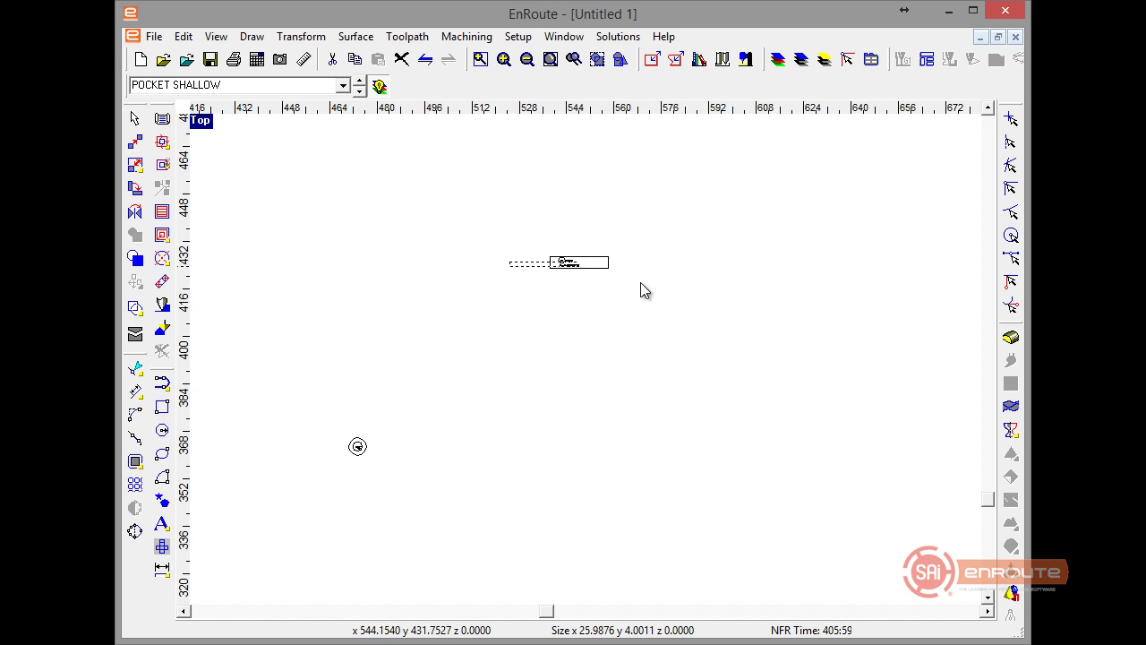
{"action": "left_click_drag", "start_coordinate": [599, 218], "coordinate": [800, 320]}
{"action": "scroll", "coordinate": [800, 318], "scroll_direction": "down", "scroll_amount": 3}
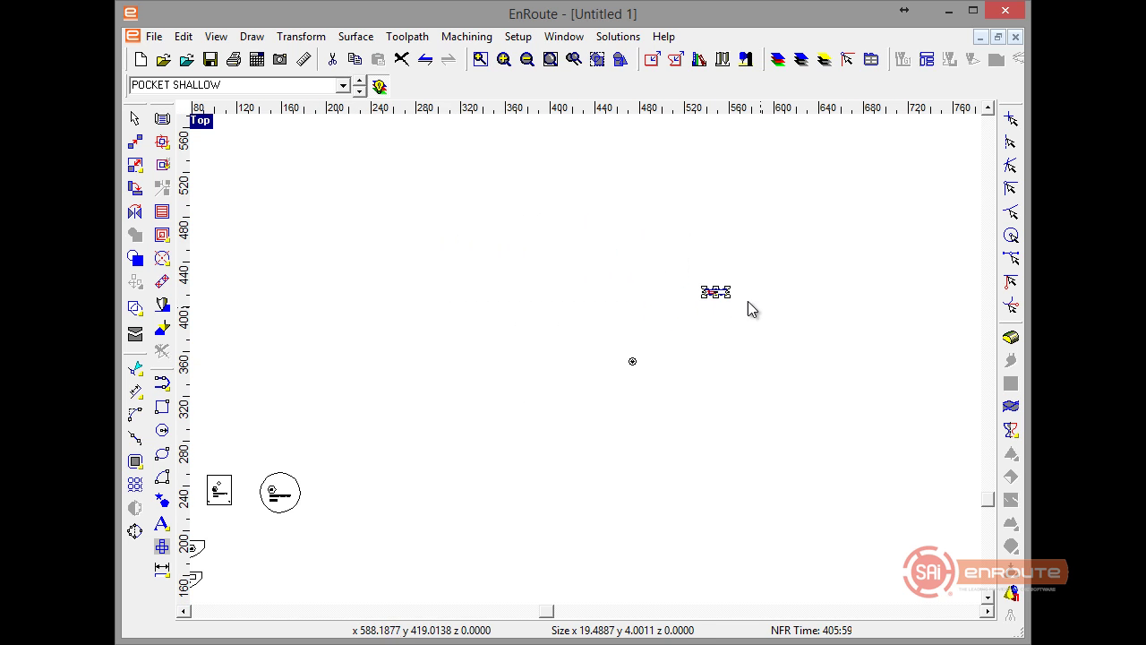
{"action": "left_click_drag", "start_coordinate": [717, 295], "coordinate": [529, 484]}
{"action": "scroll", "coordinate": [585, 488], "scroll_direction": "up", "scroll_amount": 2}
{"action": "scroll", "coordinate": [573, 475], "scroll_direction": "down", "scroll_amount": 3}
{"action": "scroll", "coordinate": [530, 481], "scroll_direction": "up", "scroll_amount": 2}
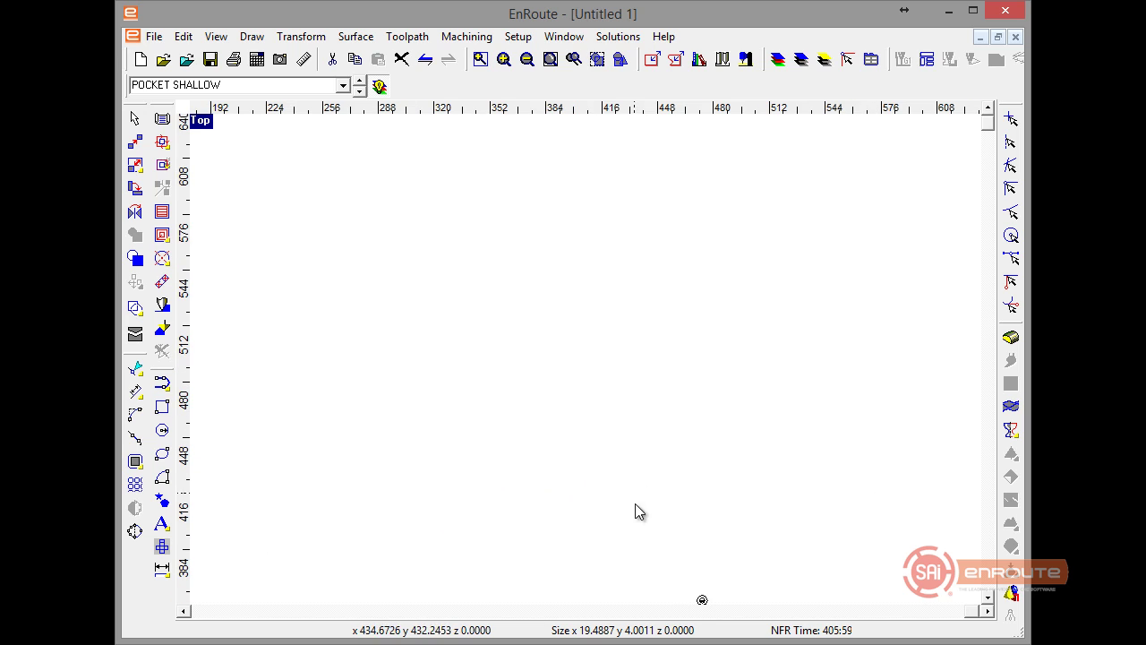
Step: Zoom to fit the selected A7 circles, then return to the previous view
{"action": "left_click", "coordinate": [702, 599]}
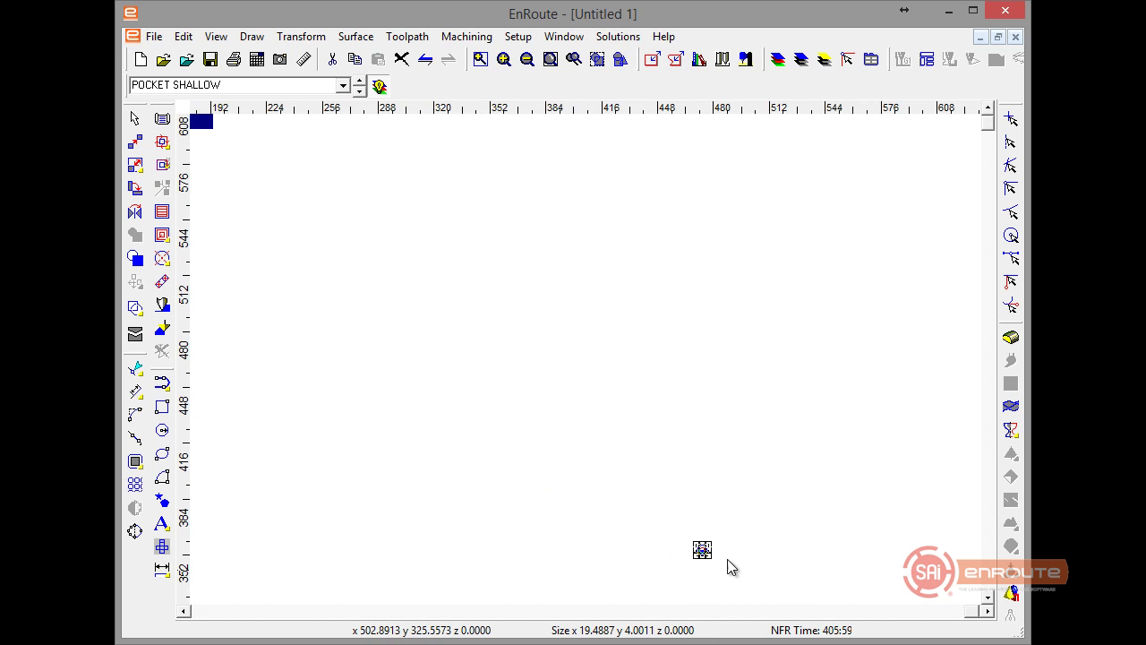
{"action": "left_click", "coordinate": [597, 59]}
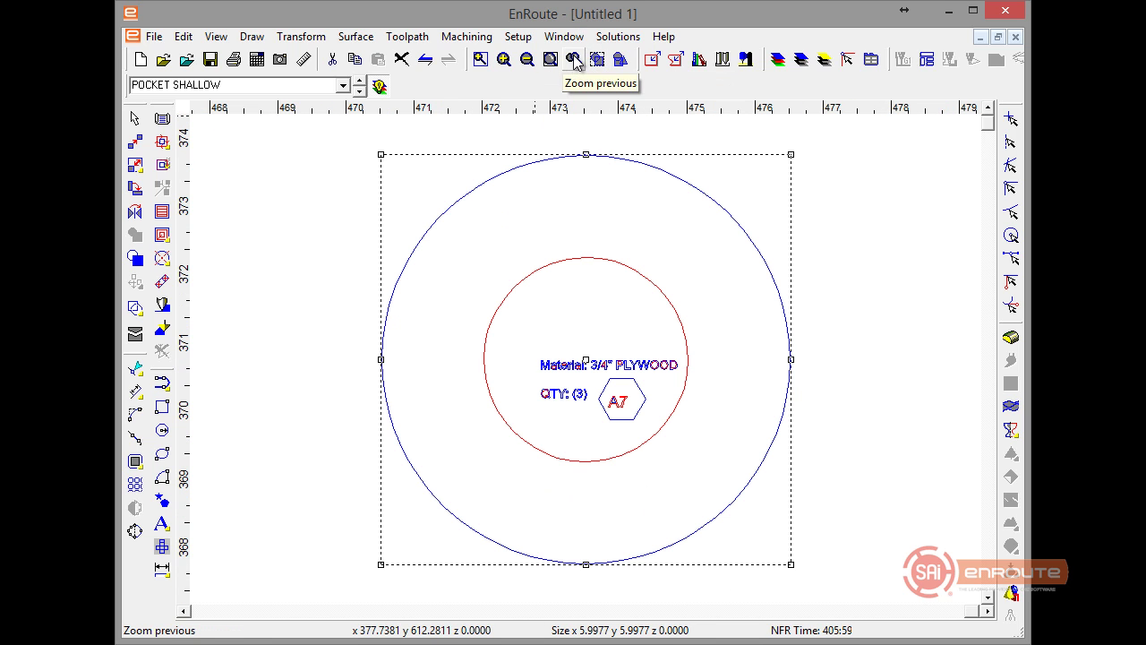
{"action": "left_click", "coordinate": [565, 60]}
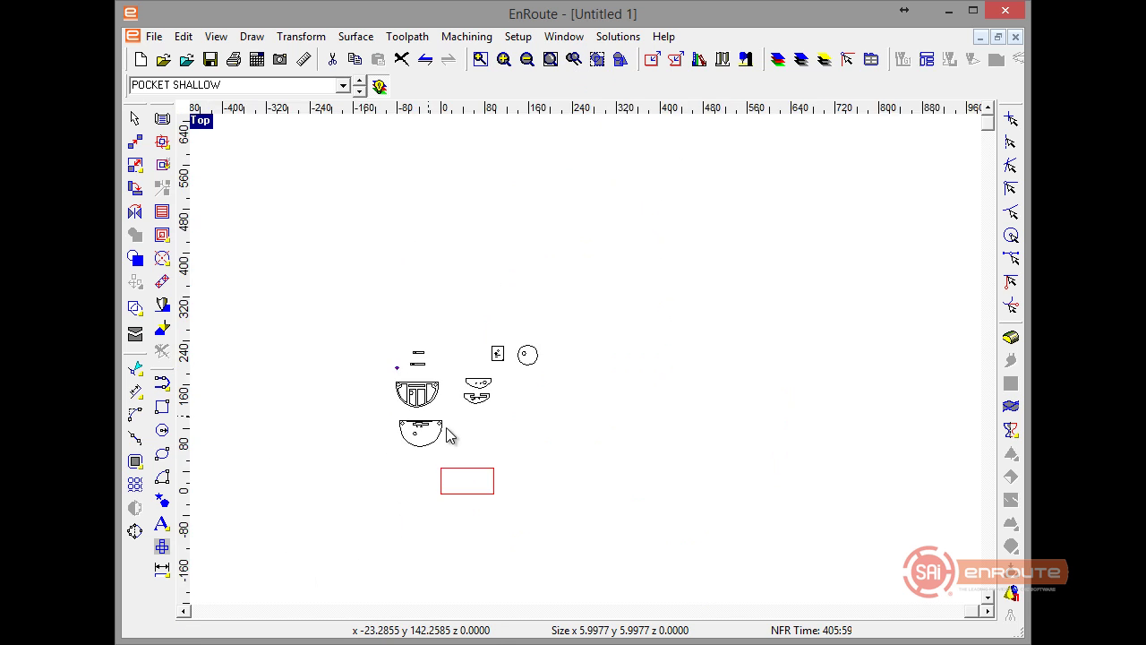
Step: Move the A6 rectangular part to the upper left, above the strip parts
{"action": "scroll", "coordinate": [454, 439], "scroll_direction": "up", "scroll_amount": 10}
{"action": "scroll", "coordinate": [530, 428], "scroll_direction": "up", "scroll_amount": 2}
{"action": "scroll", "coordinate": [537, 430], "scroll_direction": "down", "scroll_amount": 6}
{"action": "scroll", "coordinate": [429, 238], "scroll_direction": "up", "scroll_amount": 5}
{"action": "scroll", "coordinate": [432, 242], "scroll_direction": "up", "scroll_amount": 1}
{"action": "scroll", "coordinate": [436, 253], "scroll_direction": "down", "scroll_amount": 7}
{"action": "scroll", "coordinate": [505, 119], "scroll_direction": "up", "scroll_amount": 5}
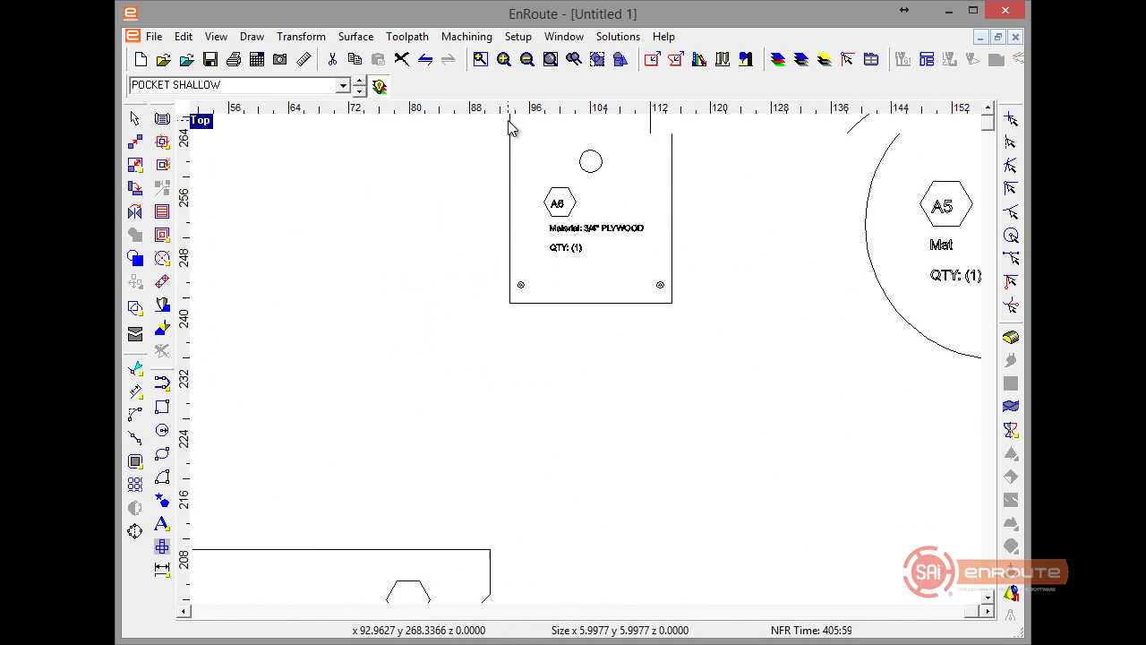
{"action": "scroll", "coordinate": [606, 256], "scroll_direction": "down", "scroll_amount": 4}
{"action": "scroll", "coordinate": [730, 275], "scroll_direction": "up", "scroll_amount": 2}
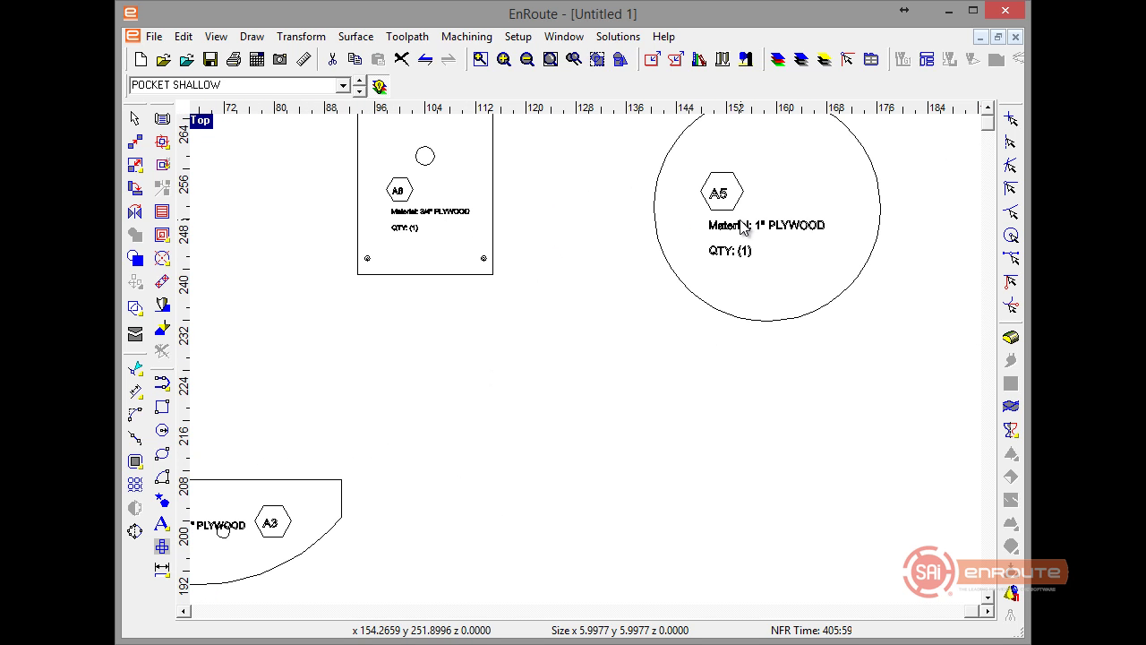
{"action": "scroll", "coordinate": [746, 249], "scroll_direction": "up", "scroll_amount": 1}
{"action": "scroll", "coordinate": [759, 240], "scroll_direction": "down", "scroll_amount": 2}
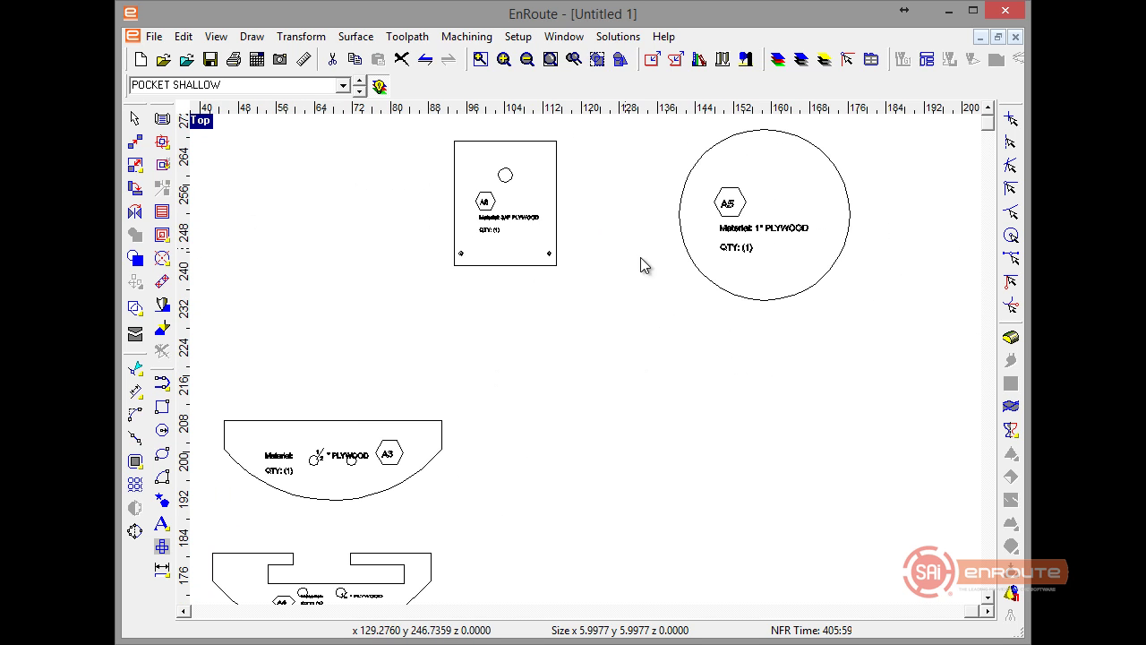
{"action": "scroll", "coordinate": [654, 272], "scroll_direction": "down", "scroll_amount": 2}
{"action": "left_click_drag", "start_coordinate": [625, 323], "coordinate": [624, 322]}
{"action": "left_click_drag", "start_coordinate": [591, 243], "coordinate": [282, 188]}
Step: Deselect the rectangular part and briefly open the Solutions add-on utilities menu
{"action": "left_click", "coordinate": [425, 326]}
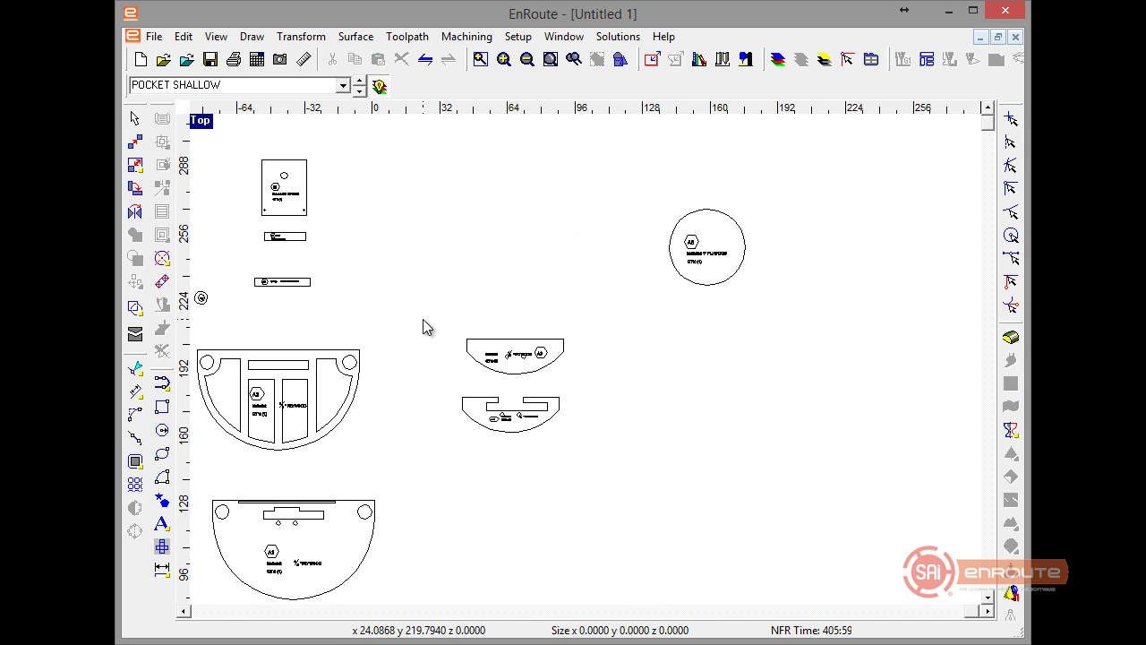
{"action": "scroll", "coordinate": [594, 285], "scroll_direction": "down", "scroll_amount": 1}
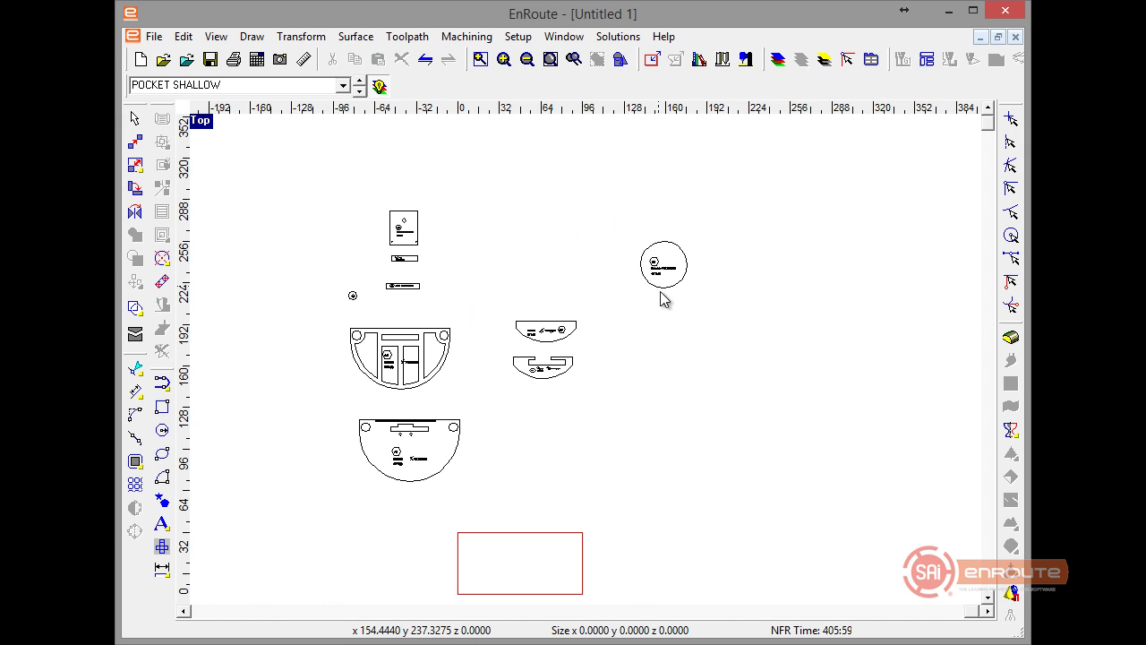
{"action": "left_click", "coordinate": [625, 37]}
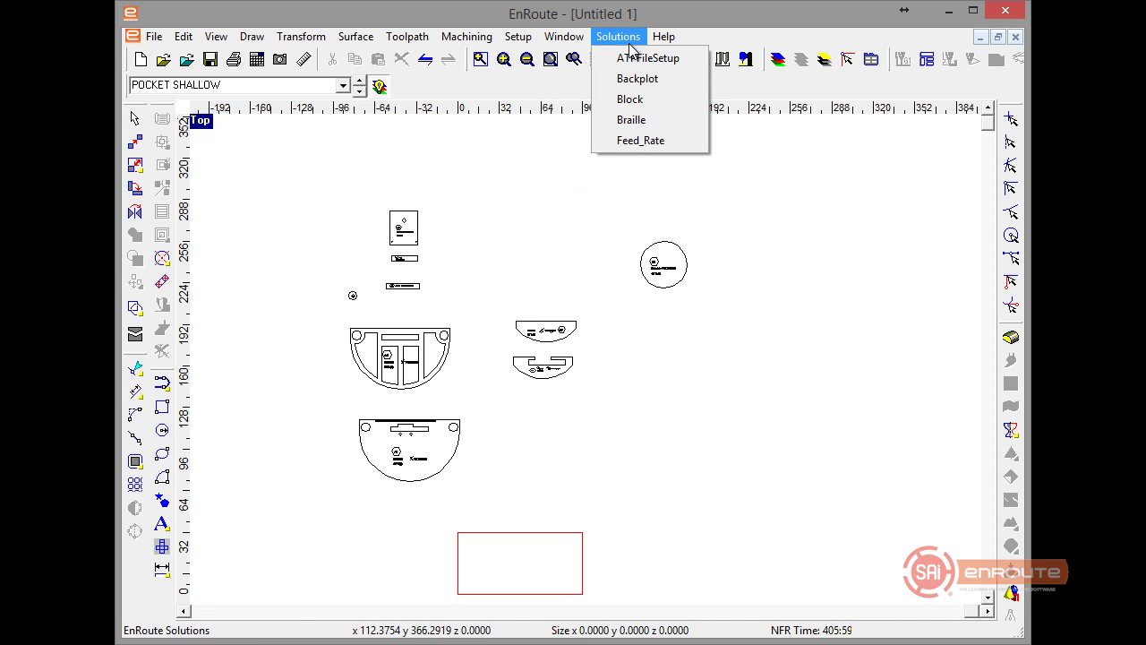
{"action": "left_click", "coordinate": [636, 140]}
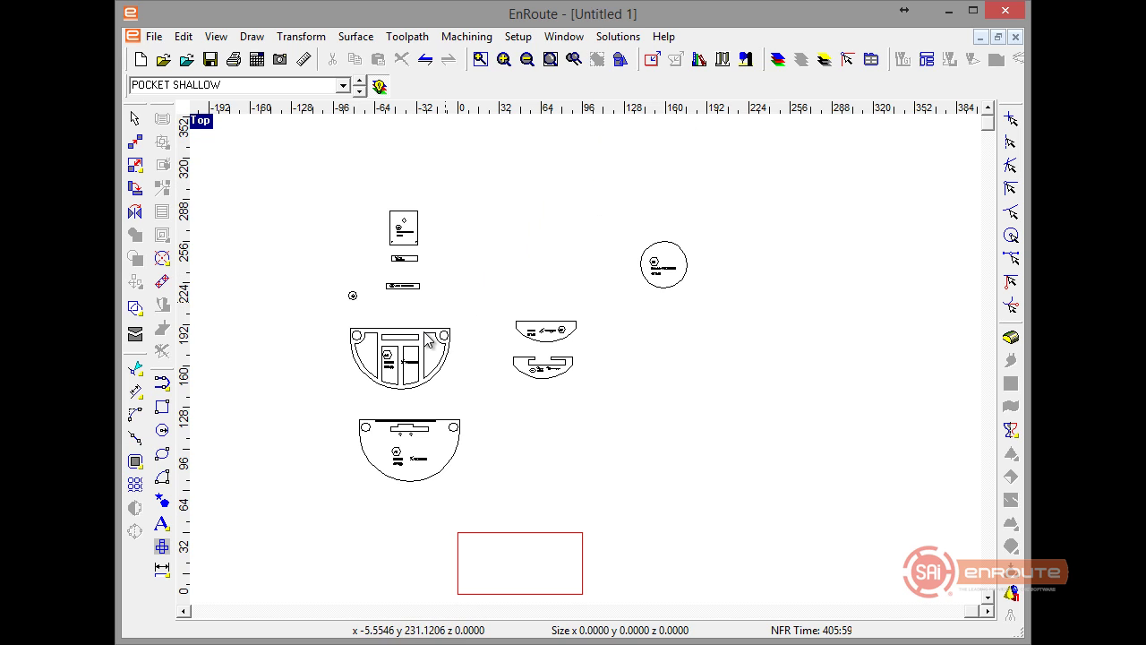
{"action": "scroll", "coordinate": [398, 327], "scroll_direction": "up", "scroll_amount": 2}
{"action": "scroll", "coordinate": [413, 307], "scroll_direction": "down", "scroll_amount": 3}
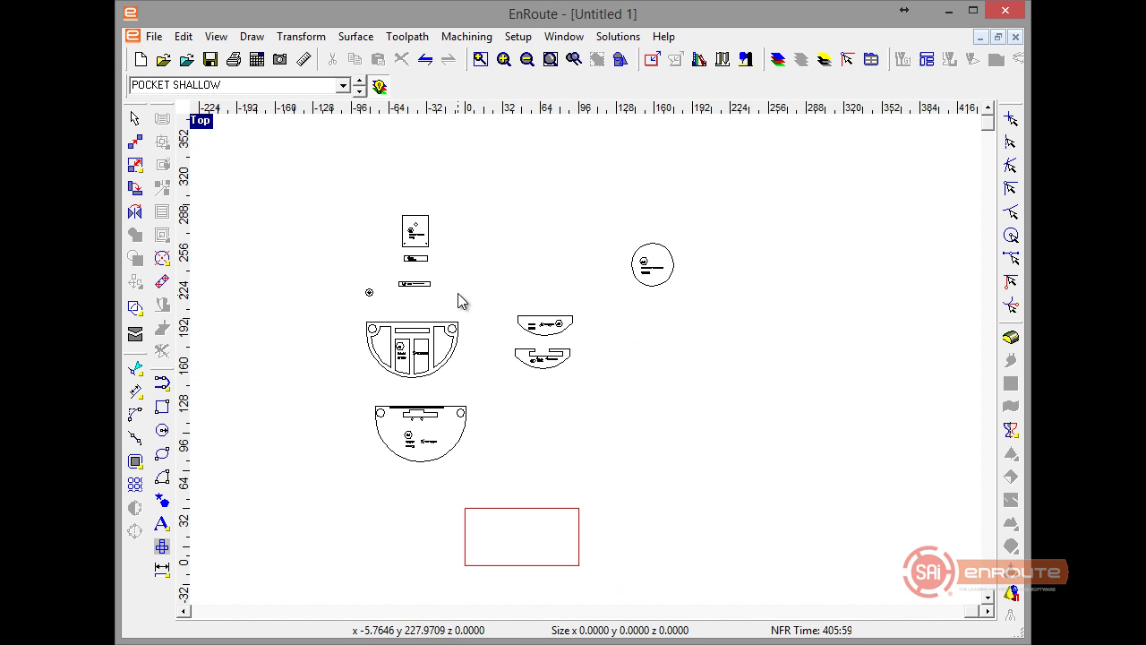
{"action": "scroll", "coordinate": [412, 322], "scroll_direction": "up", "scroll_amount": 2}
{"action": "scroll", "coordinate": [412, 323], "scroll_direction": "down", "scroll_amount": 1}
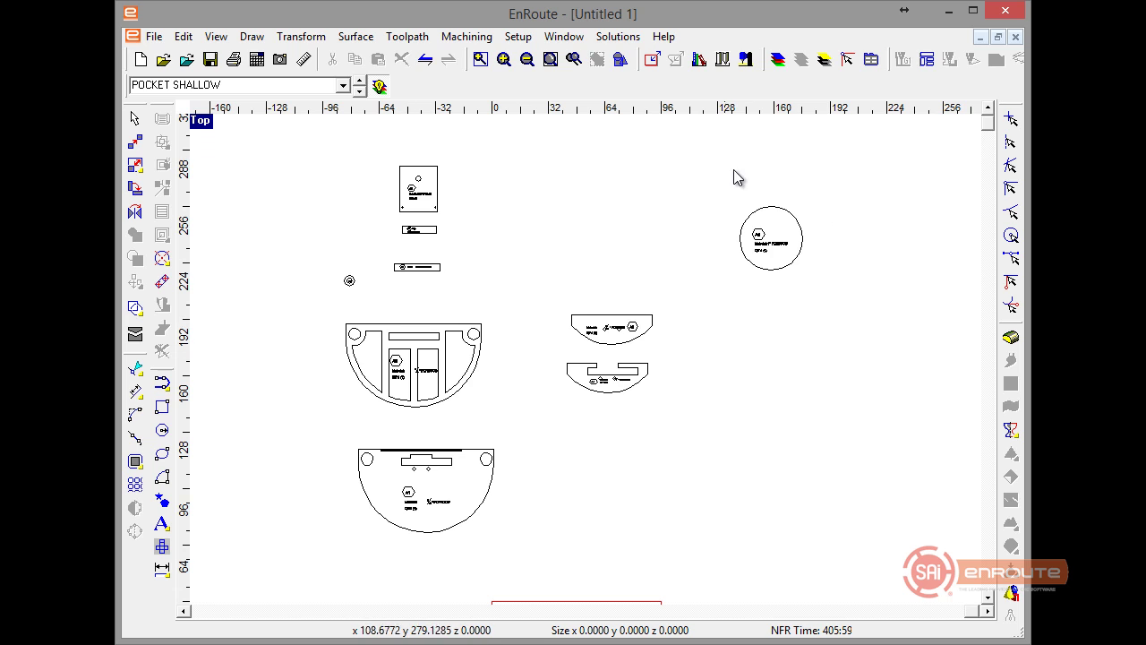
Step: Move the round A5 part and its text down level with the half-round parts
{"action": "left_click_drag", "start_coordinate": [895, 345], "coordinate": [893, 344]}
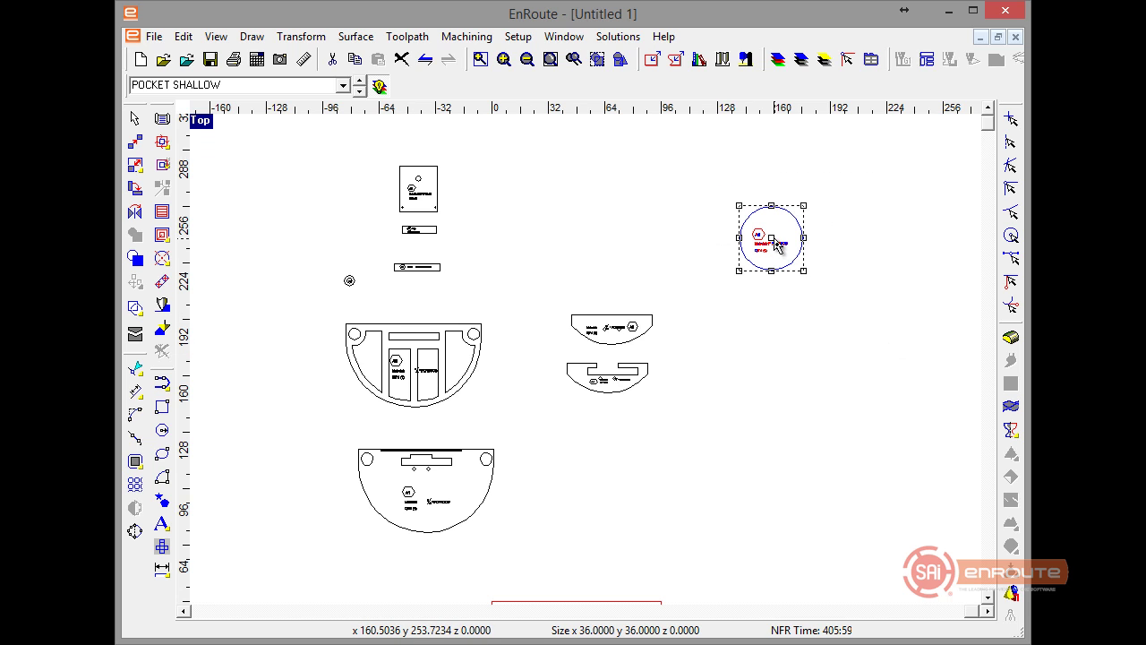
{"action": "left_click_drag", "start_coordinate": [777, 252], "coordinate": [773, 367]}
{"action": "scroll", "coordinate": [704, 404], "scroll_direction": "down", "scroll_amount": 1}
{"action": "scroll", "coordinate": [647, 322], "scroll_direction": "up", "scroll_amount": 2}
{"action": "scroll", "coordinate": [642, 327], "scroll_direction": "up", "scroll_amount": 2}
{"action": "scroll", "coordinate": [654, 340], "scroll_direction": "down", "scroll_amount": 3}
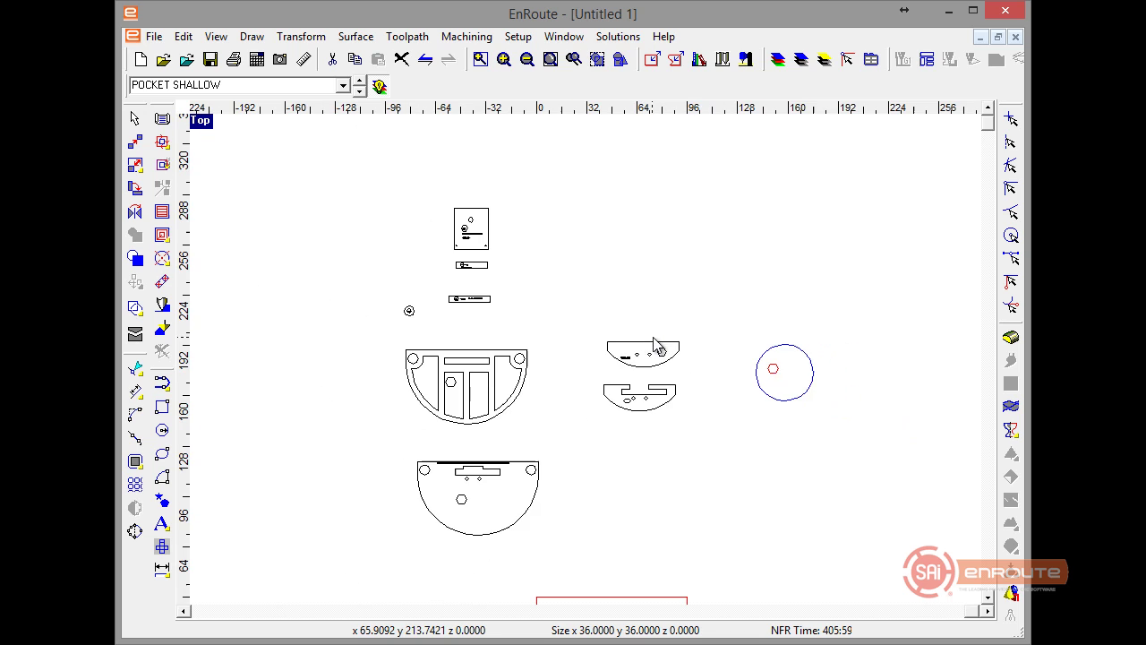
Step: Select the two small half-round parts together
{"action": "left_click", "coordinate": [578, 328]}
{"action": "scroll", "coordinate": [555, 332], "scroll_direction": "down", "scroll_amount": 2}
{"action": "scroll", "coordinate": [569, 331], "scroll_direction": "up", "scroll_amount": 1}
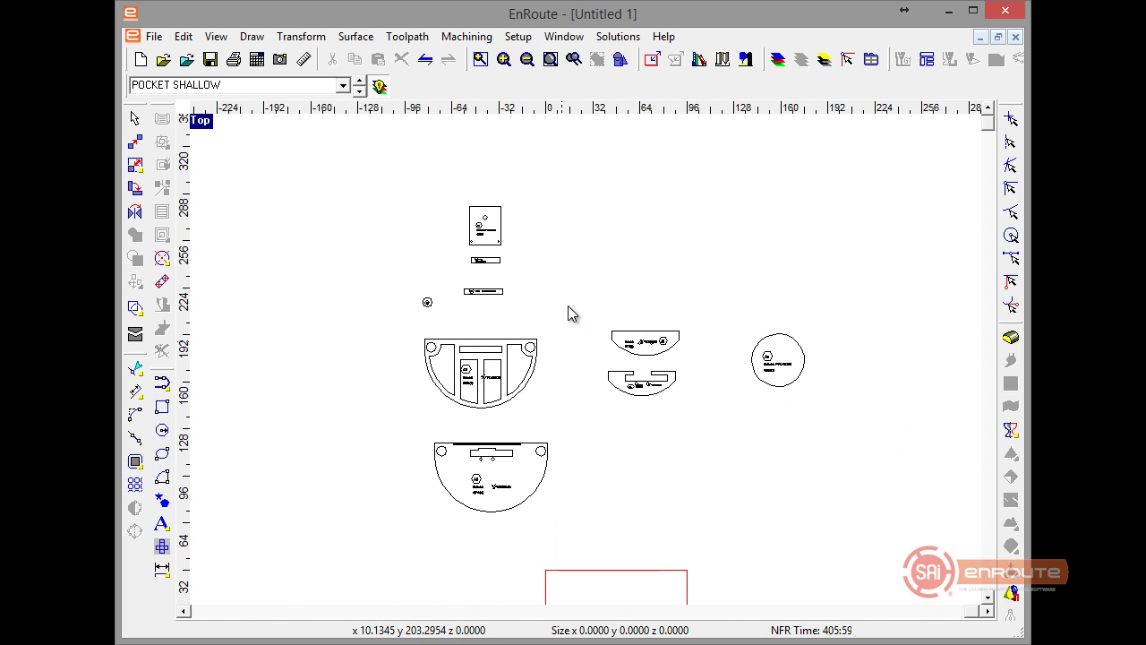
{"action": "left_click_drag", "start_coordinate": [570, 319], "coordinate": [694, 439]}
{"action": "scroll", "coordinate": [667, 421], "scroll_direction": "up", "scroll_amount": 2}
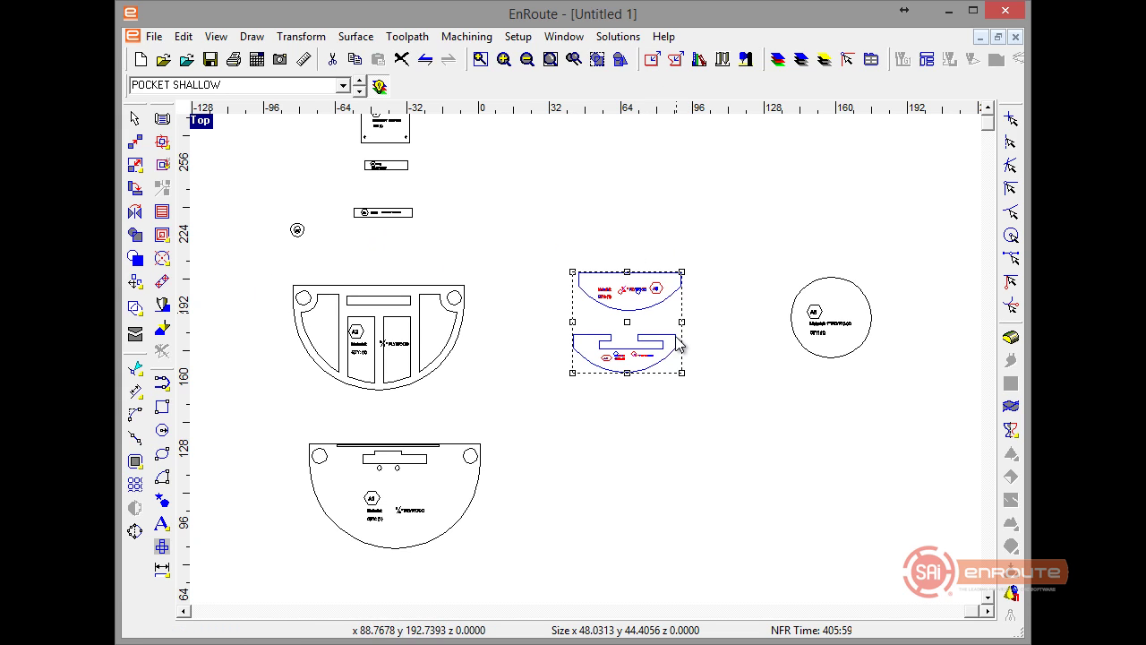
Step: Clear the selection, then briefly select and deselect the left column of parts
{"action": "left_click", "coordinate": [702, 446]}
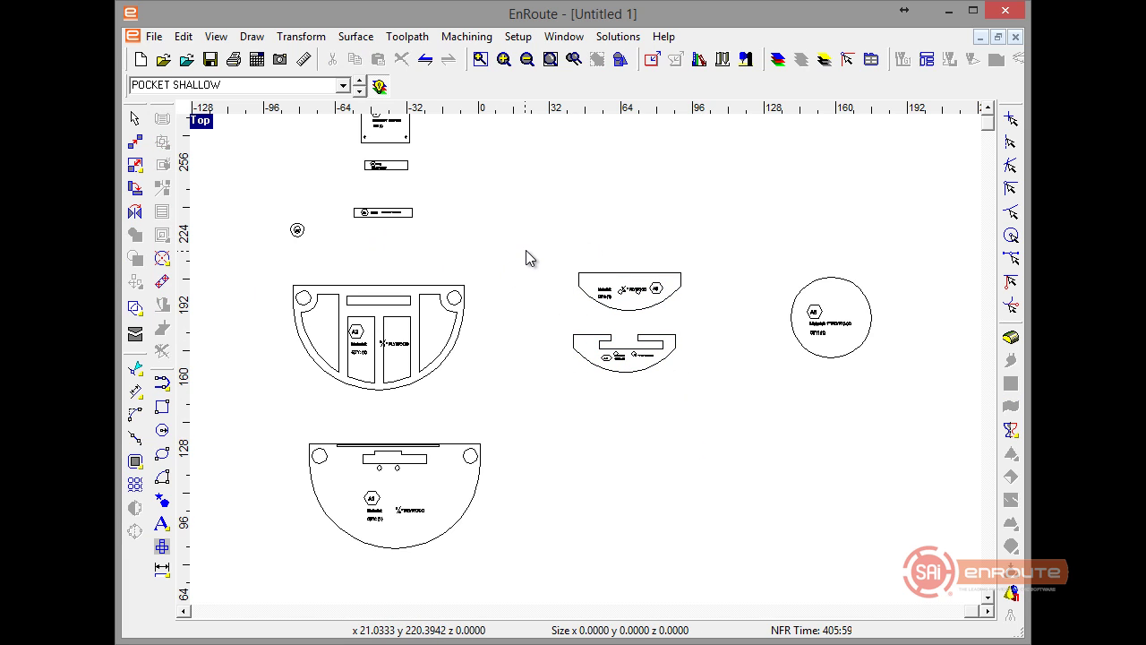
{"action": "scroll", "coordinate": [537, 241], "scroll_direction": "down", "scroll_amount": 3}
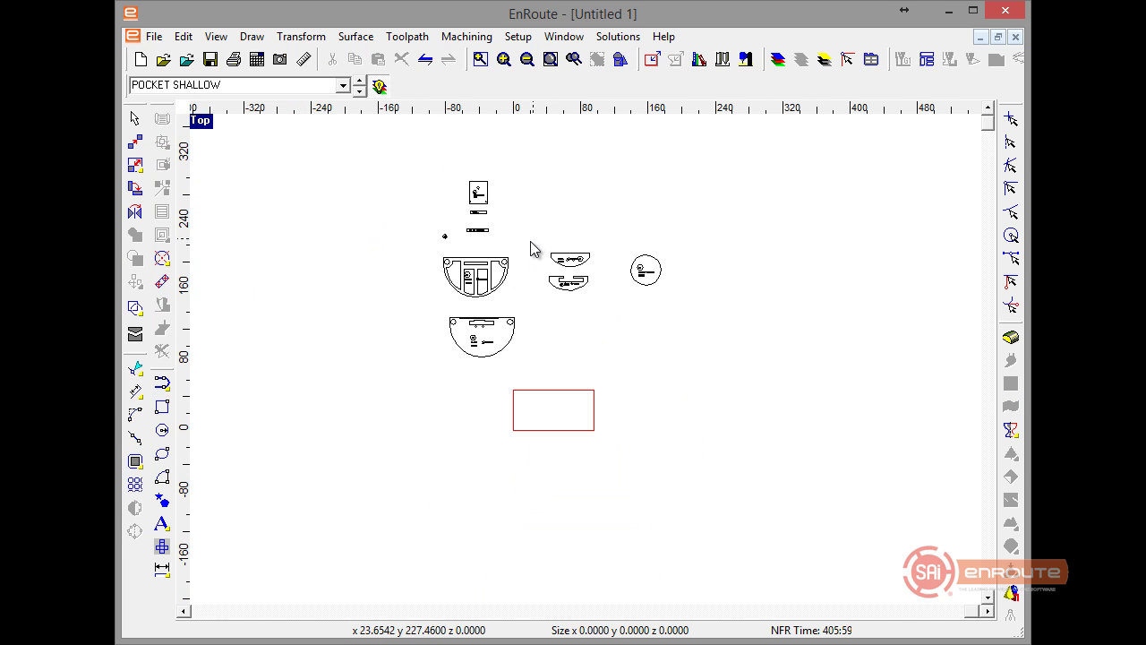
{"action": "left_click_drag", "start_coordinate": [425, 167], "coordinate": [540, 404]}
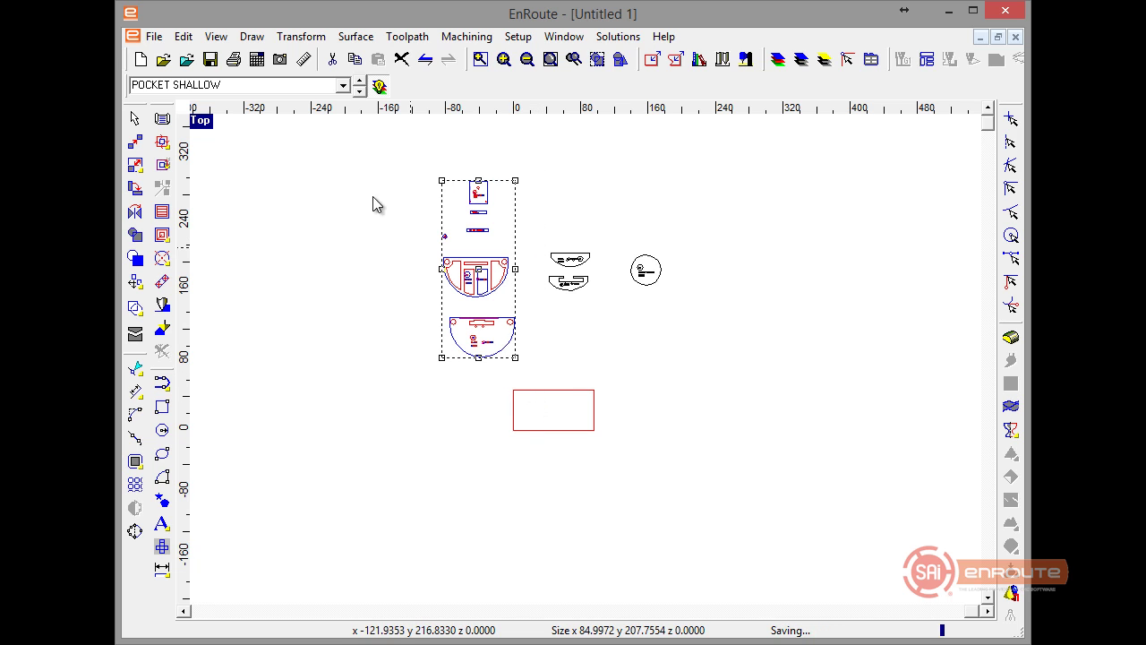
{"action": "left_click", "coordinate": [476, 248]}
{"action": "scroll", "coordinate": [475, 248], "scroll_direction": "up", "scroll_amount": 1}
{"action": "scroll", "coordinate": [476, 248], "scroll_direction": "up", "scroll_amount": 1}
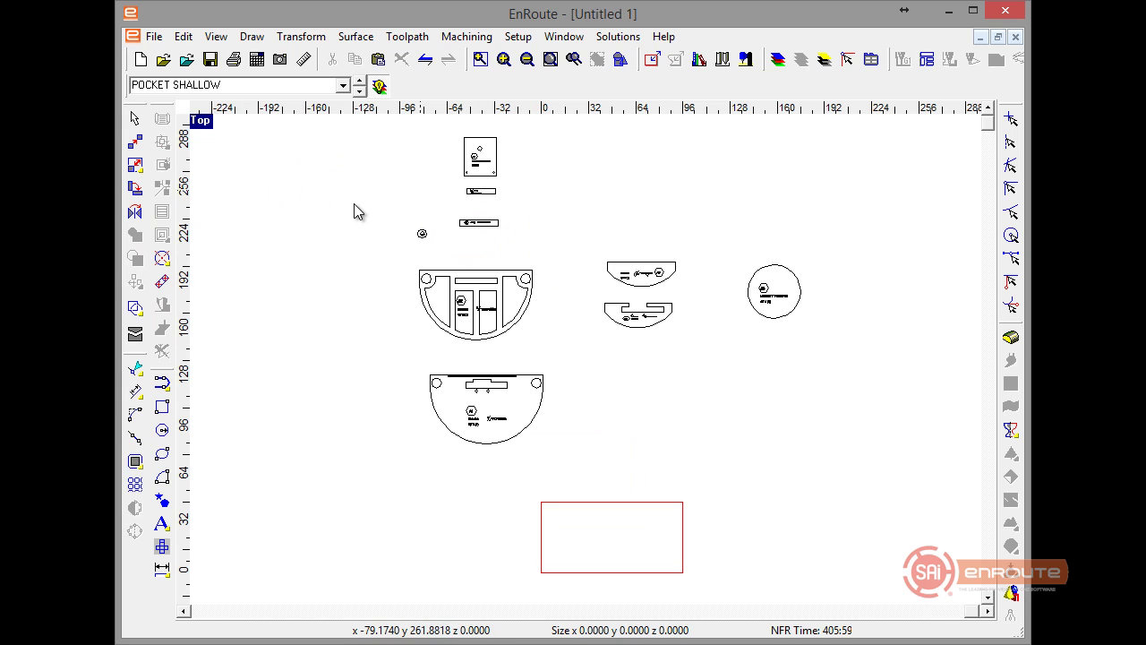
Step: Step through each layer, from DRILL 375 past POCKET THRU, stopping on OUTSIDE
{"action": "left_click", "coordinate": [359, 92]}
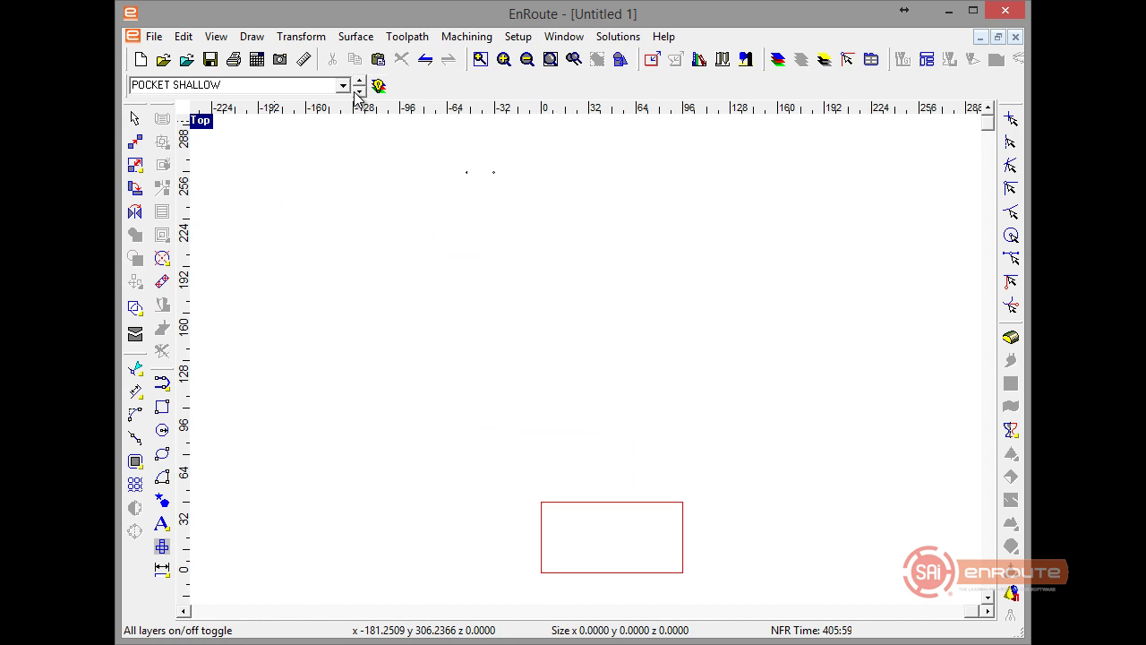
{"action": "left_click", "coordinate": [359, 91]}
{"action": "left_click", "coordinate": [359, 91]}
{"action": "left_click", "coordinate": [358, 91]}
{"action": "left_click", "coordinate": [359, 91]}
{"action": "left_click", "coordinate": [359, 92]}
{"action": "left_click", "coordinate": [358, 91]}
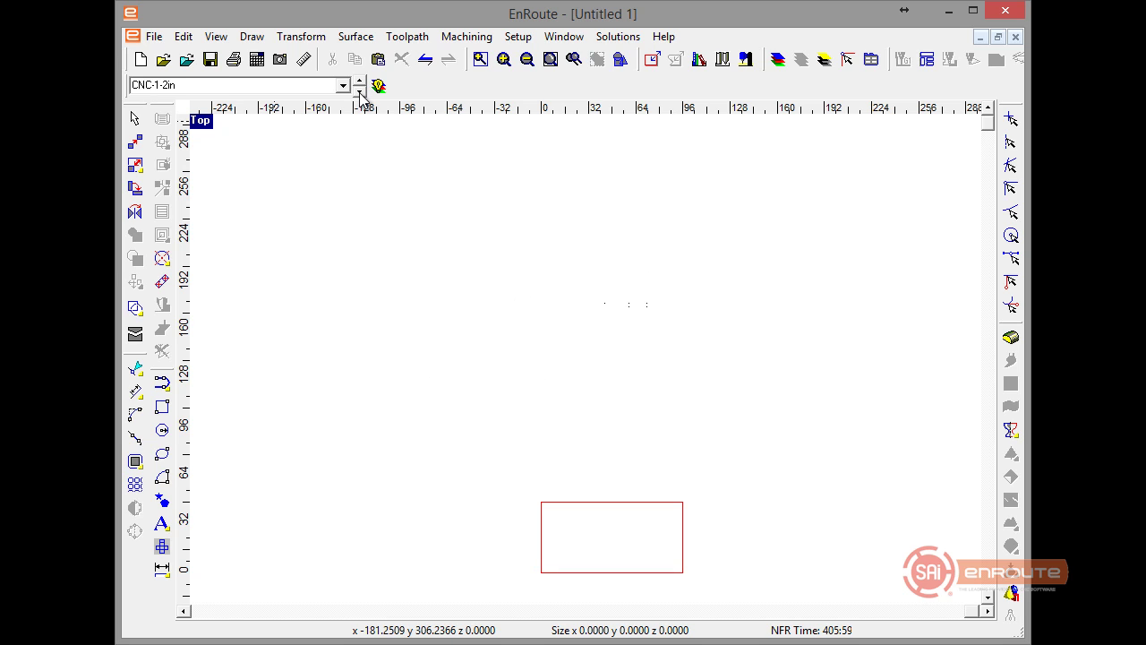
{"action": "left_click", "coordinate": [359, 92]}
{"action": "scroll", "coordinate": [479, 273], "scroll_direction": "down", "scroll_amount": 3}
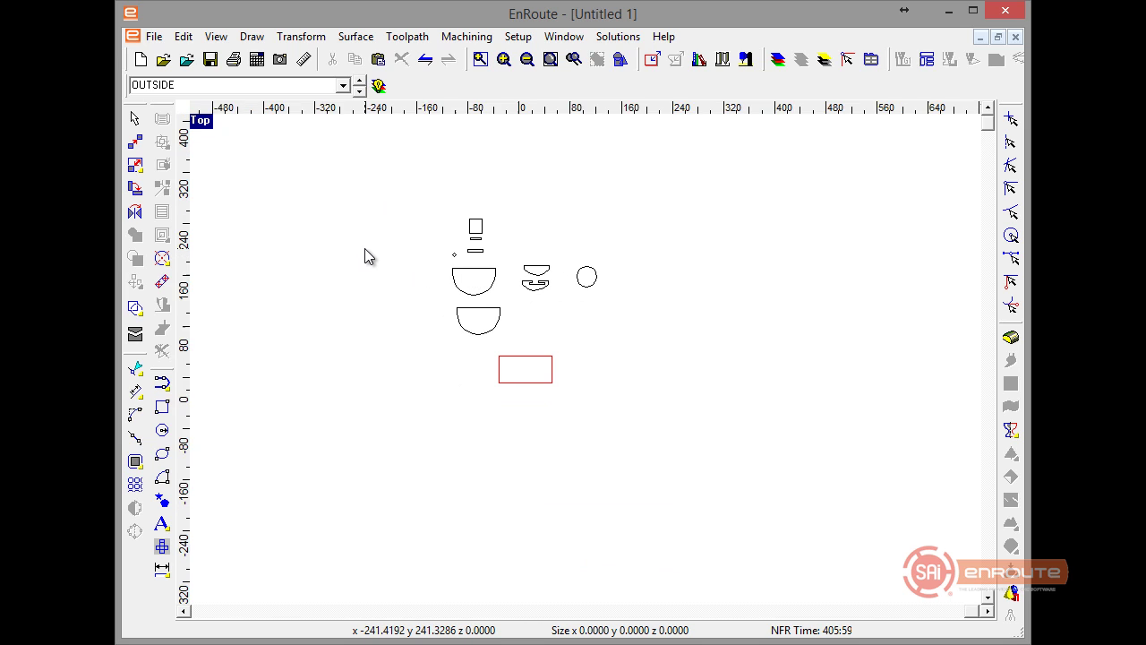
{"action": "scroll", "coordinate": [364, 248], "scroll_direction": "up", "scroll_amount": 2}
{"action": "scroll", "coordinate": [642, 252], "scroll_direction": "up", "scroll_amount": 1}
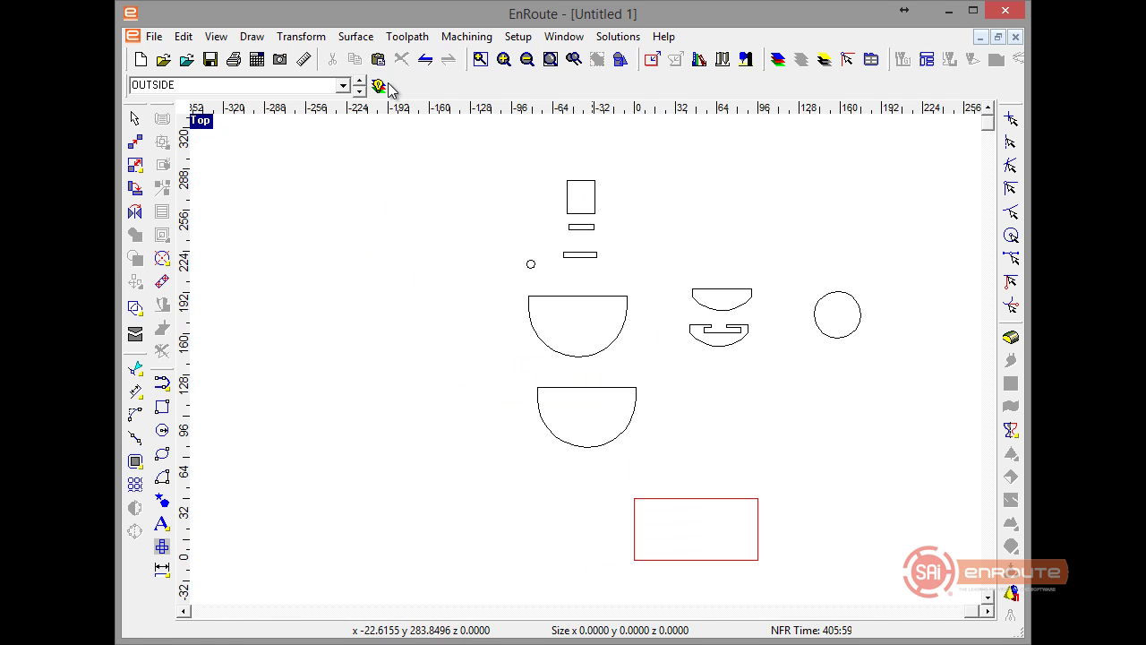
Step: Turn all layers back on and inspect the small rectangular part up close
{"action": "left_click", "coordinate": [378, 85]}
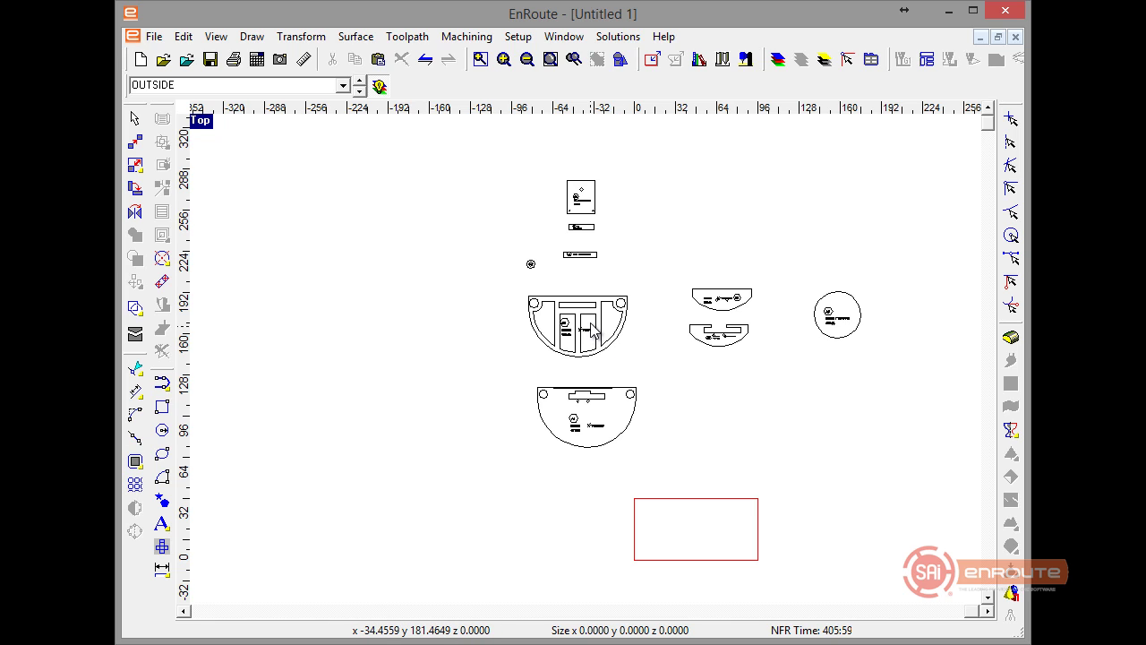
{"action": "scroll", "coordinate": [652, 249], "scroll_direction": "up", "scroll_amount": 2}
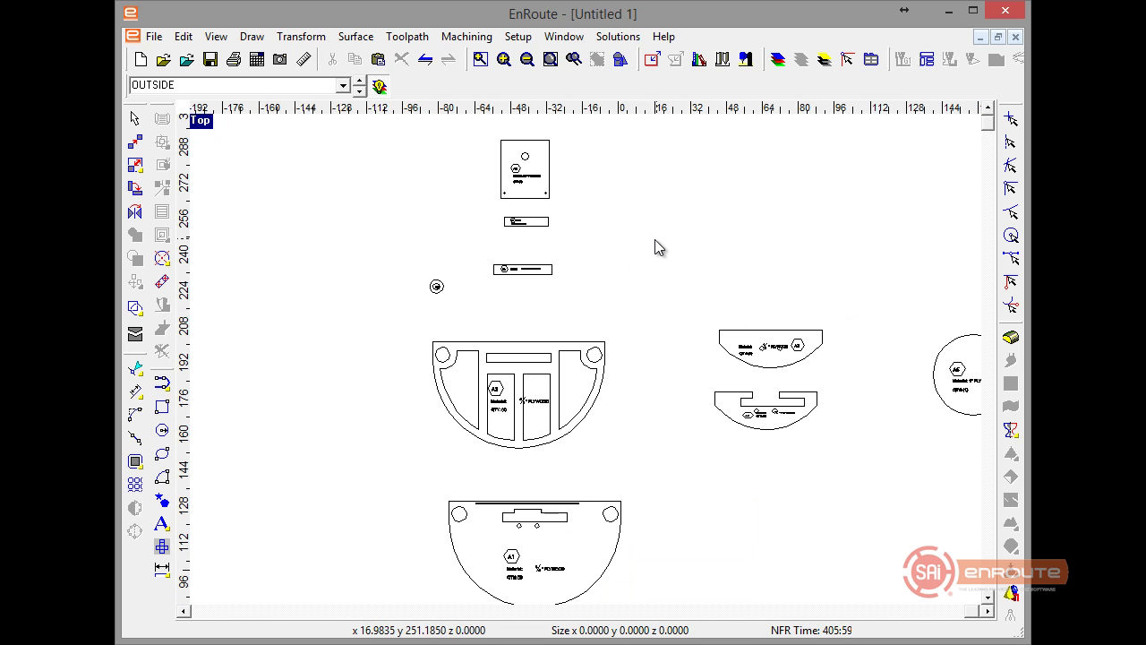
{"action": "left_click", "coordinate": [537, 179]}
{"action": "scroll", "coordinate": [519, 186], "scroll_direction": "up", "scroll_amount": 3}
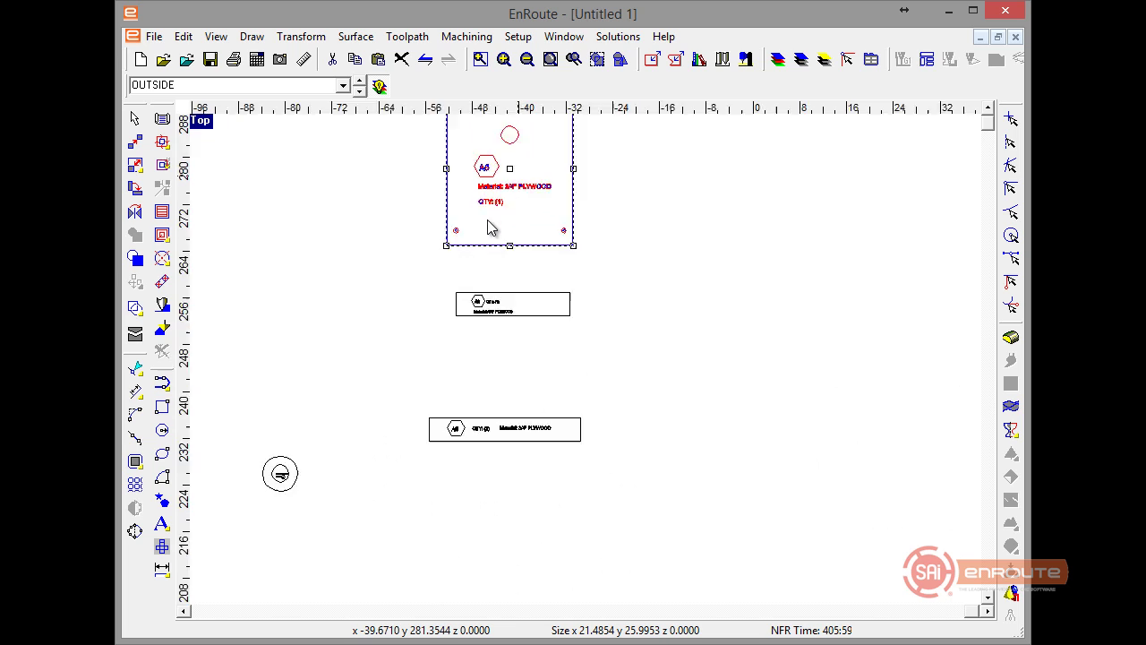
{"action": "scroll", "coordinate": [488, 228], "scroll_direction": "down", "scroll_amount": 3}
{"action": "left_click", "coordinate": [618, 235]}
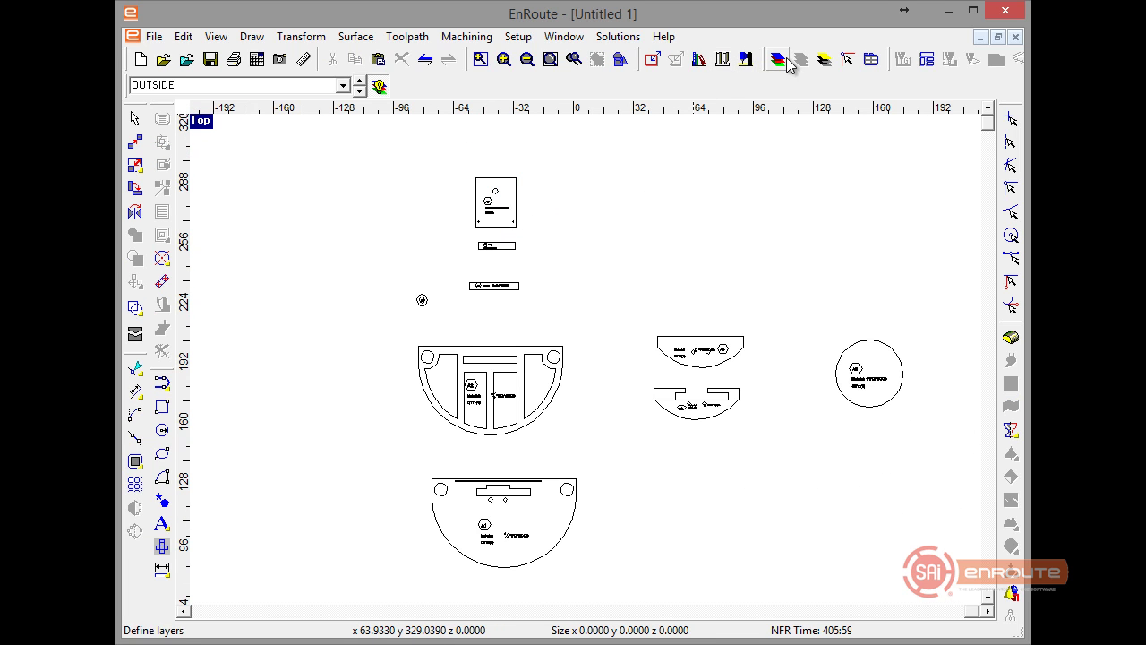
{"action": "left_click", "coordinate": [927, 60]}
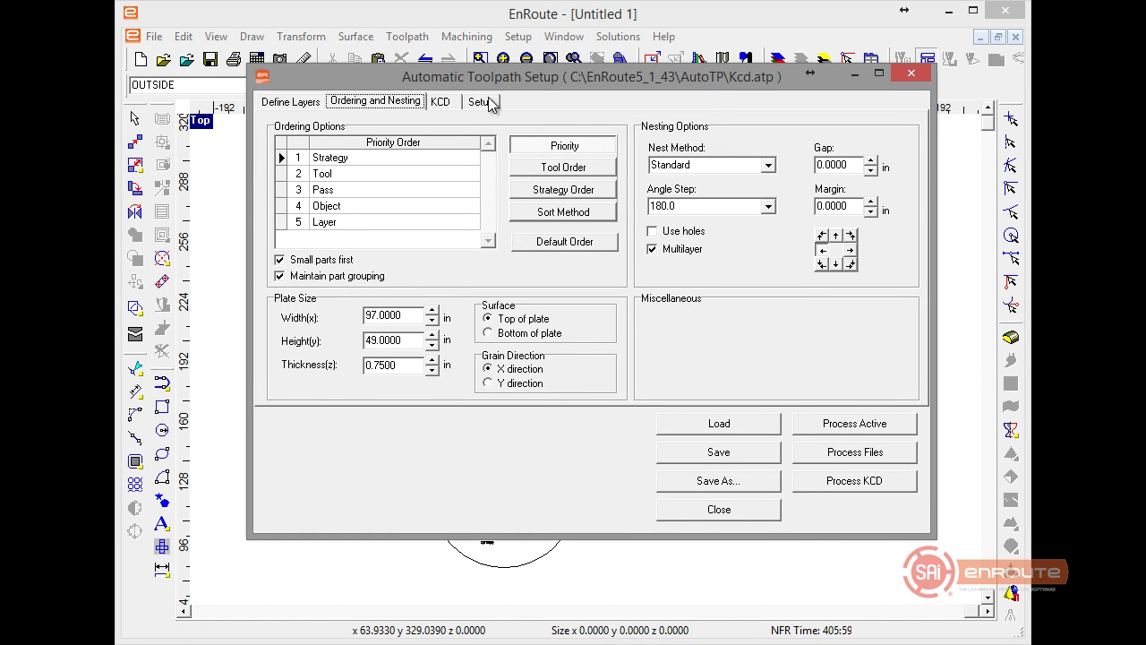
{"action": "left_click", "coordinate": [480, 101]}
{"action": "left_click", "coordinate": [570, 135]}
{"action": "left_click", "coordinate": [526, 153]}
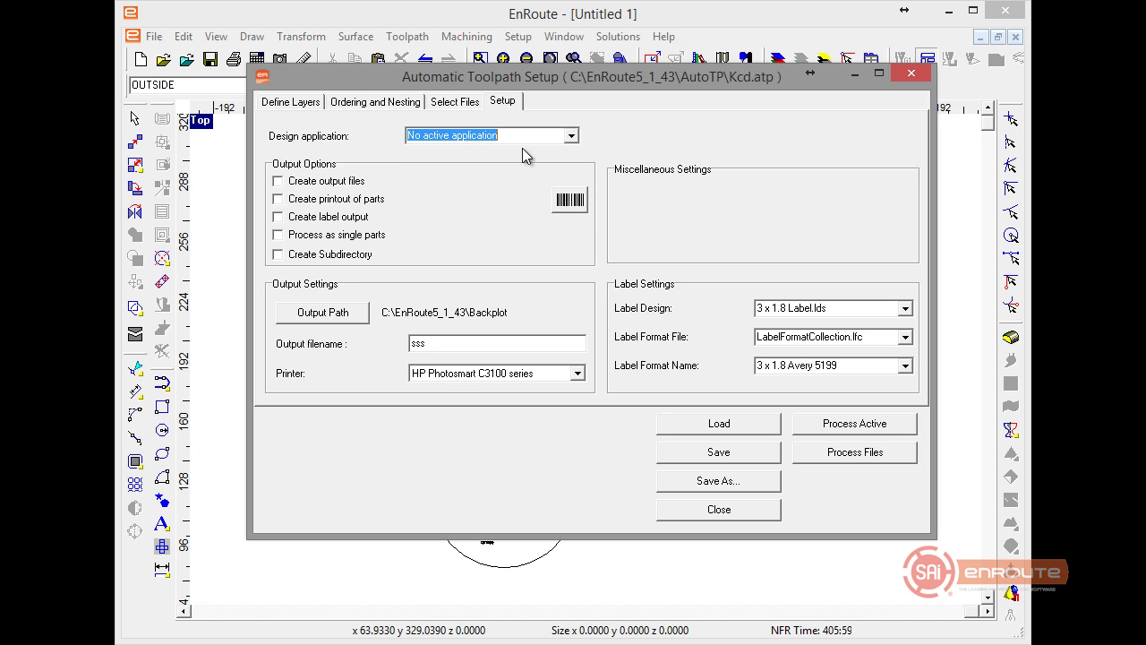
{"action": "left_click", "coordinate": [452, 101]}
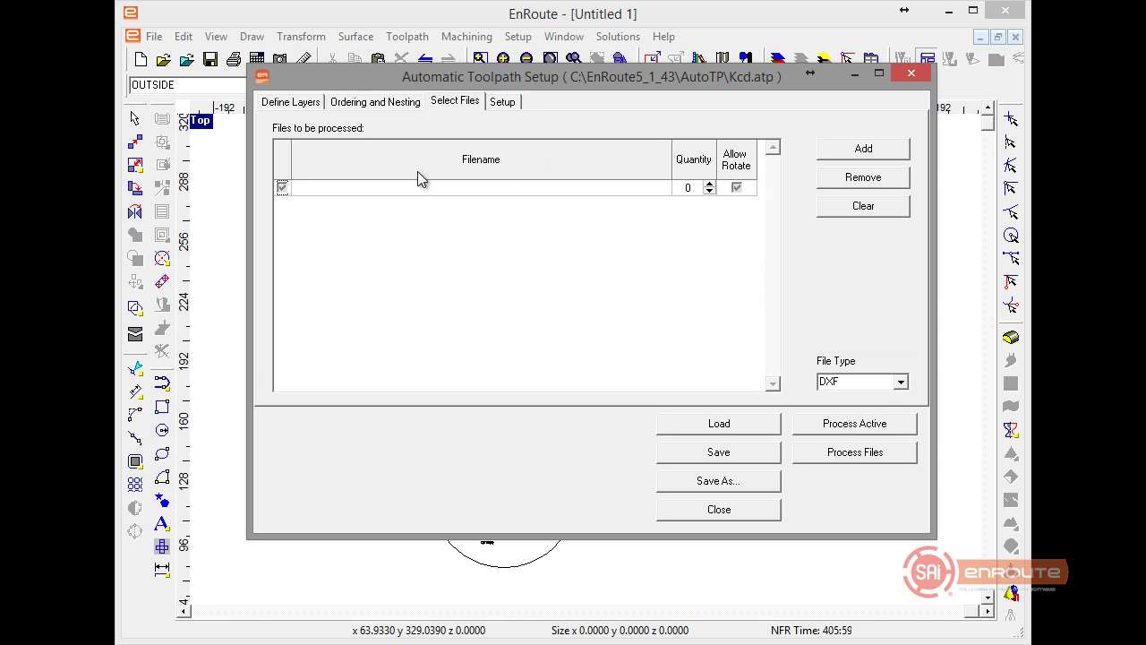
{"action": "left_click", "coordinate": [839, 149]}
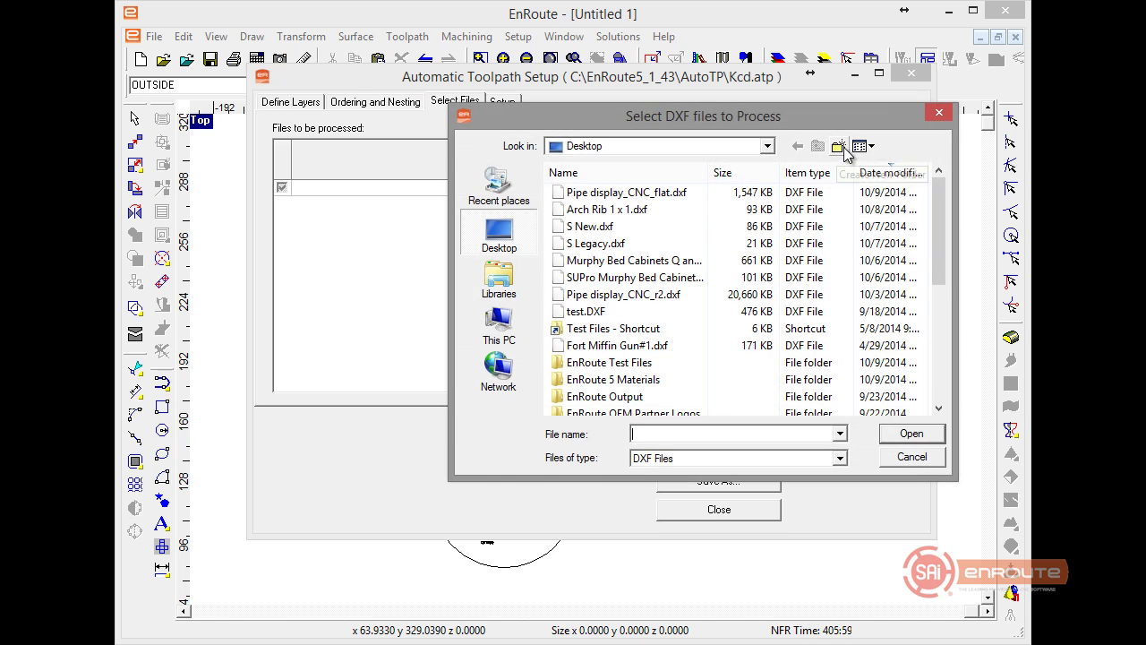
{"action": "left_click", "coordinate": [922, 457]}
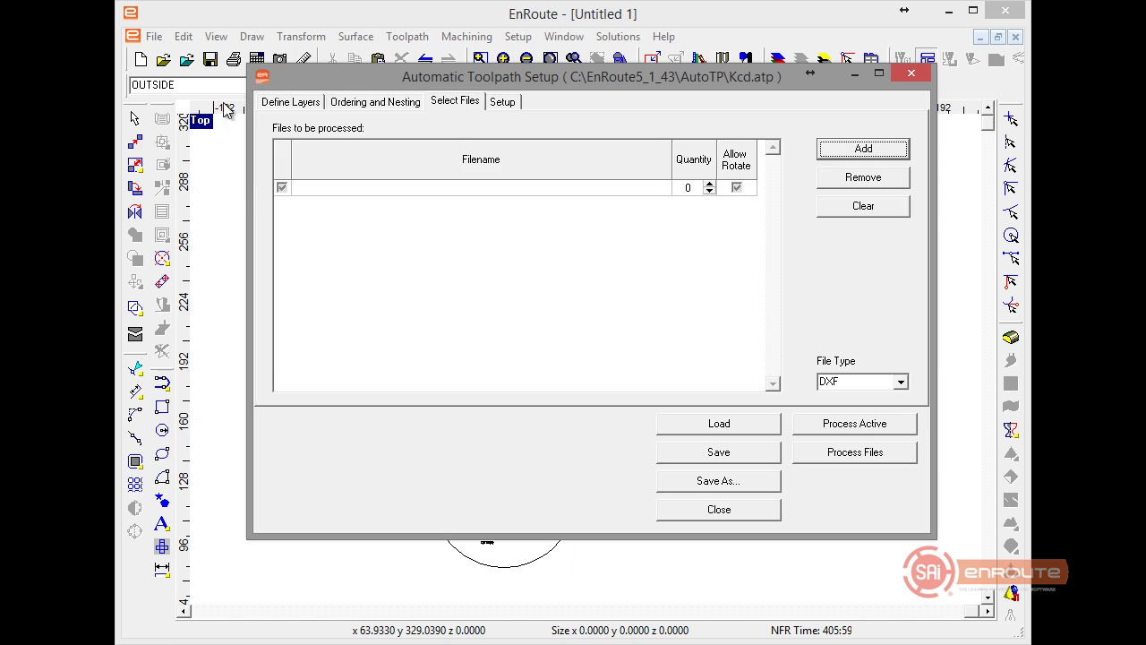
{"action": "left_click", "coordinate": [298, 101]}
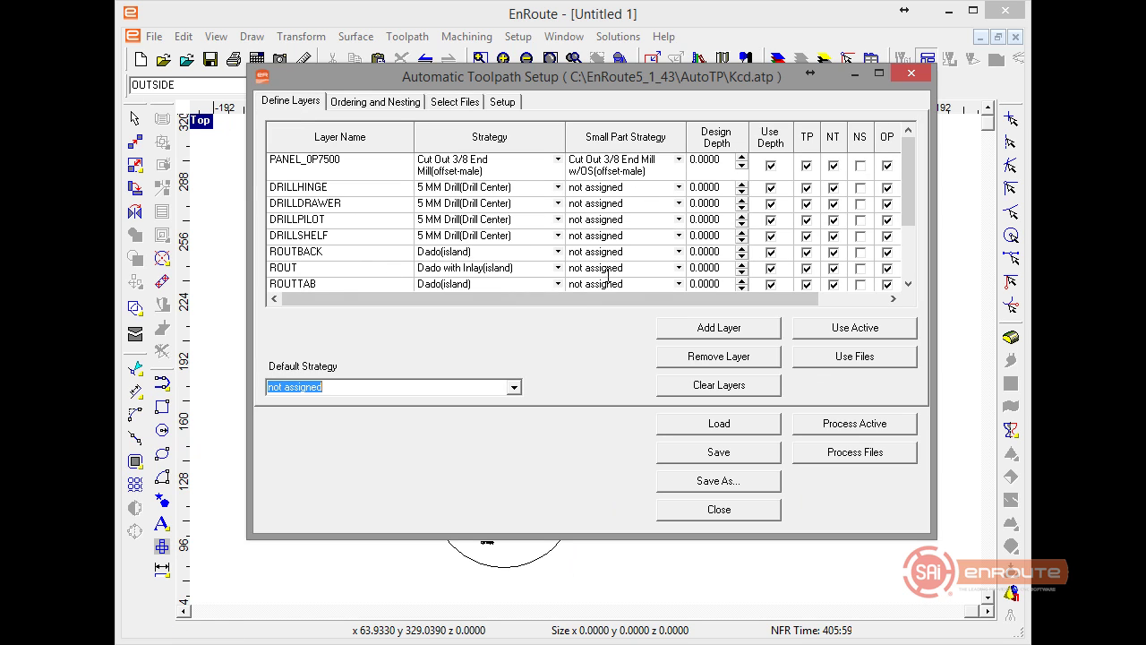
{"action": "left_click", "coordinate": [721, 398]}
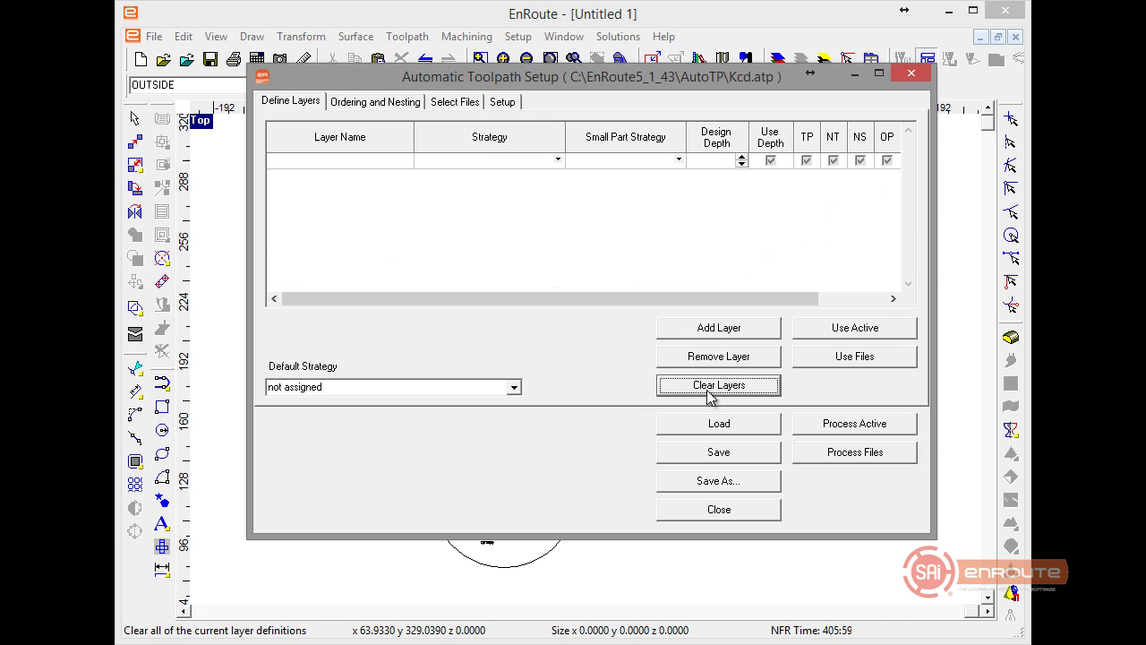
{"action": "left_click", "coordinate": [844, 331]}
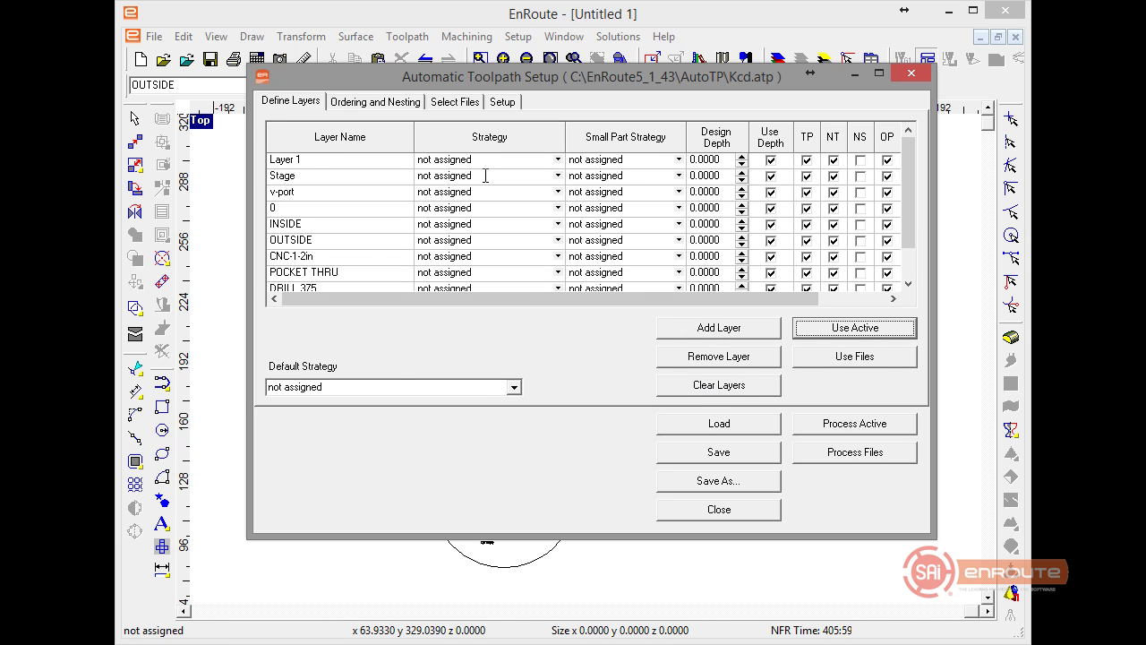
{"action": "left_click_drag", "start_coordinate": [733, 83], "coordinate": [912, 70]}
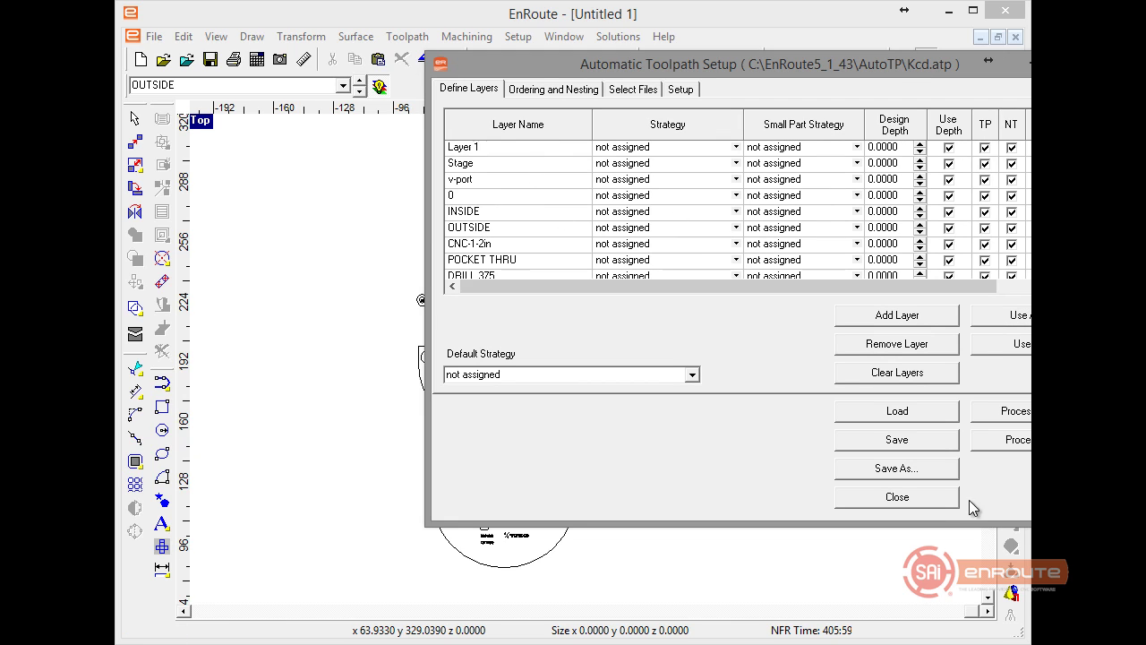
{"action": "left_click", "coordinate": [924, 495]}
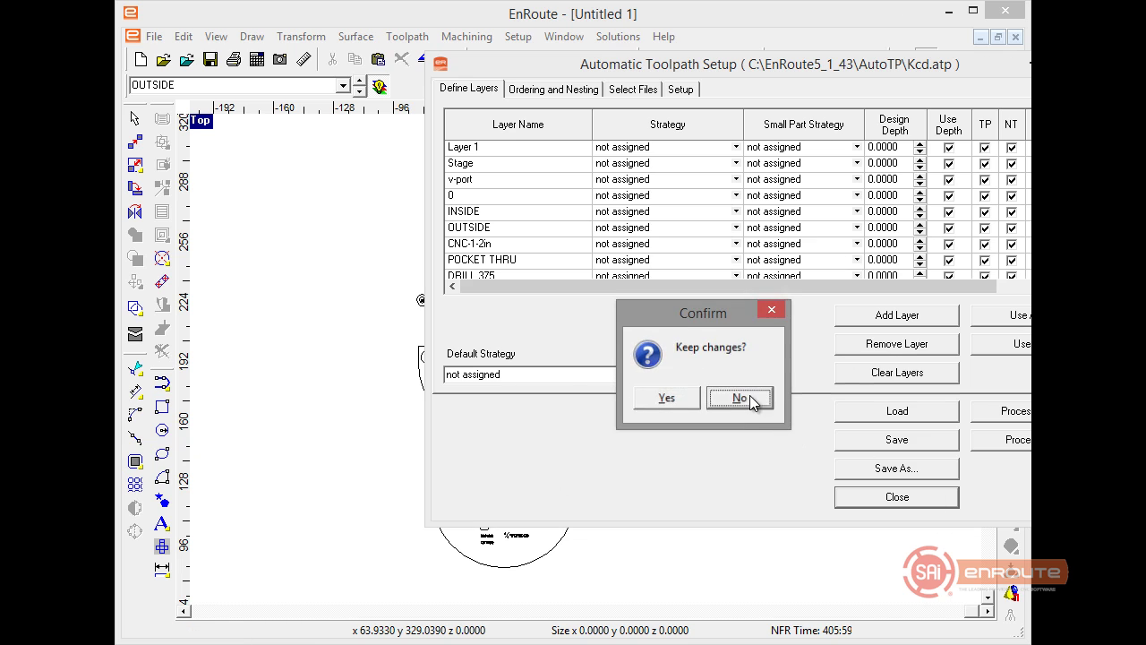
{"action": "left_click", "coordinate": [754, 402]}
Step: Step to the empty Layer 1 and delete it in the Layers dialog
{"action": "left_click", "coordinate": [358, 92]}
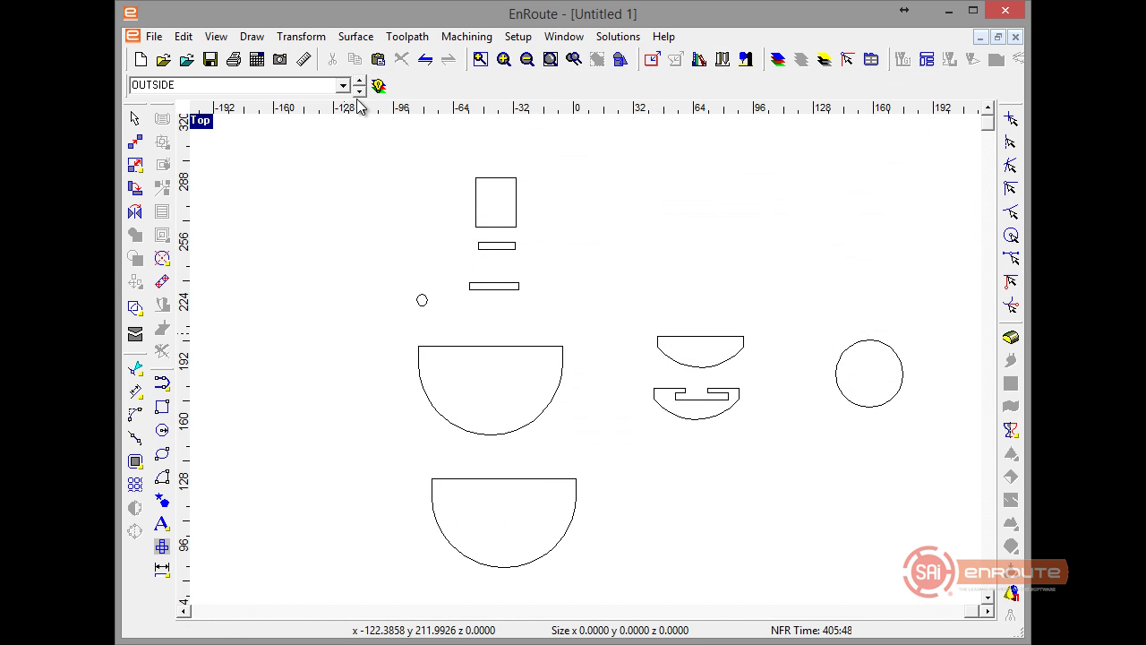
{"action": "left_click", "coordinate": [359, 92]}
{"action": "left_click", "coordinate": [359, 92]}
{"action": "left_click", "coordinate": [359, 92]}
{"action": "left_click", "coordinate": [778, 59]}
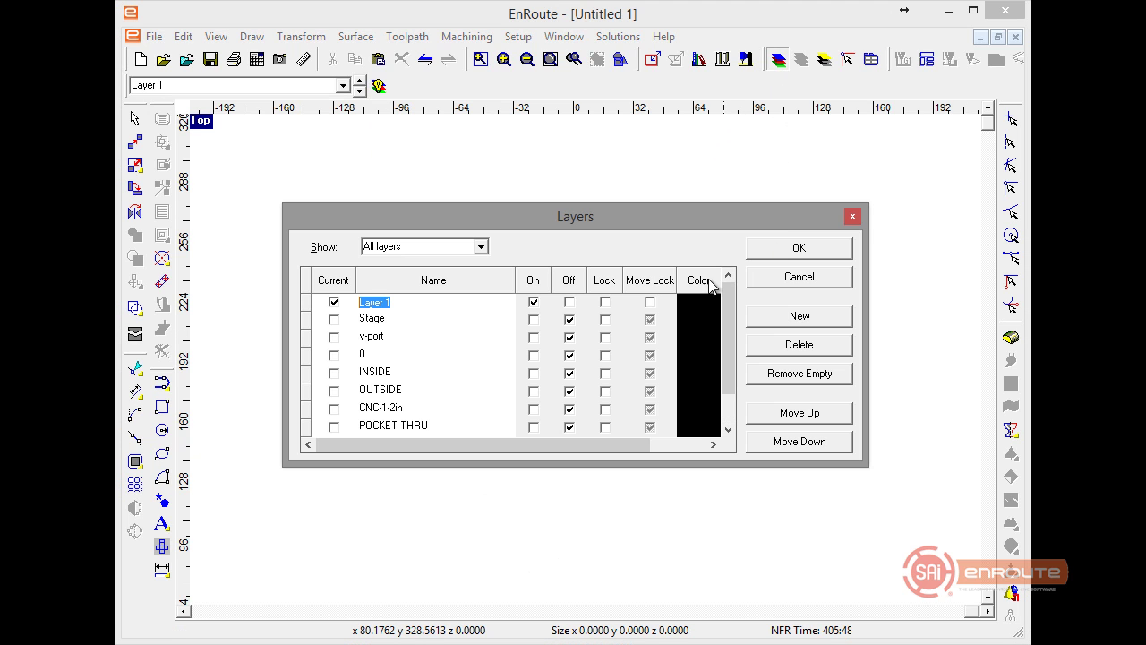
{"action": "left_click", "coordinate": [790, 345]}
{"action": "left_click", "coordinate": [792, 248]}
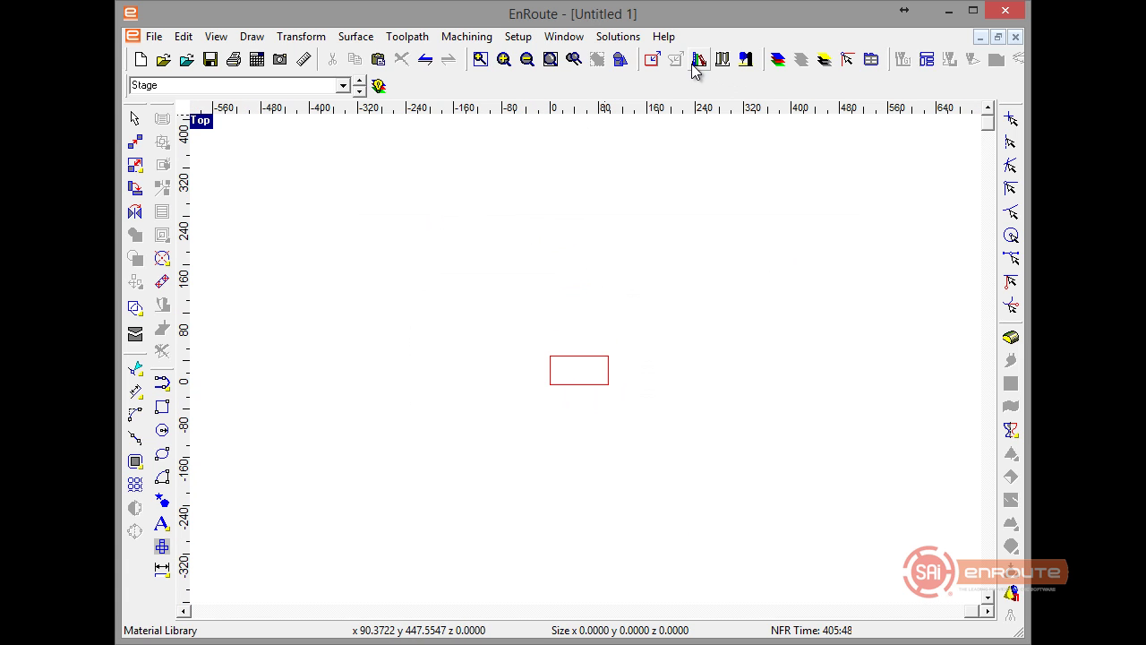
Step: With DRILL 375 current, remove all empty layers from the drawing
{"action": "left_click", "coordinate": [359, 91]}
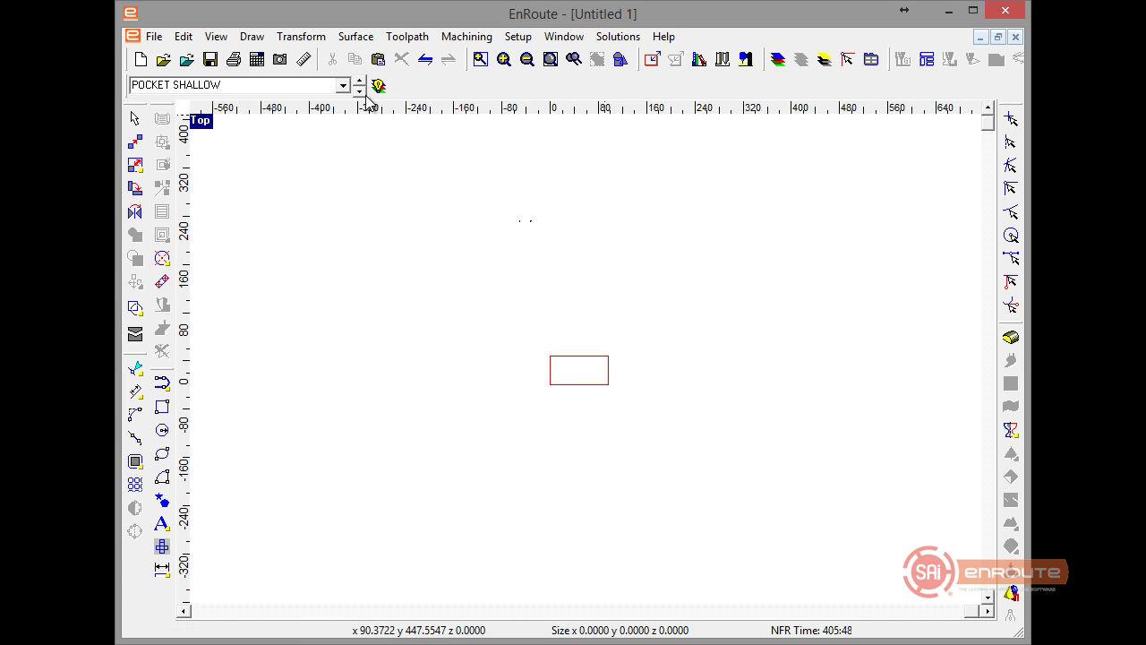
{"action": "left_click", "coordinate": [362, 92]}
{"action": "scroll", "coordinate": [469, 276], "scroll_direction": "up", "scroll_amount": 1}
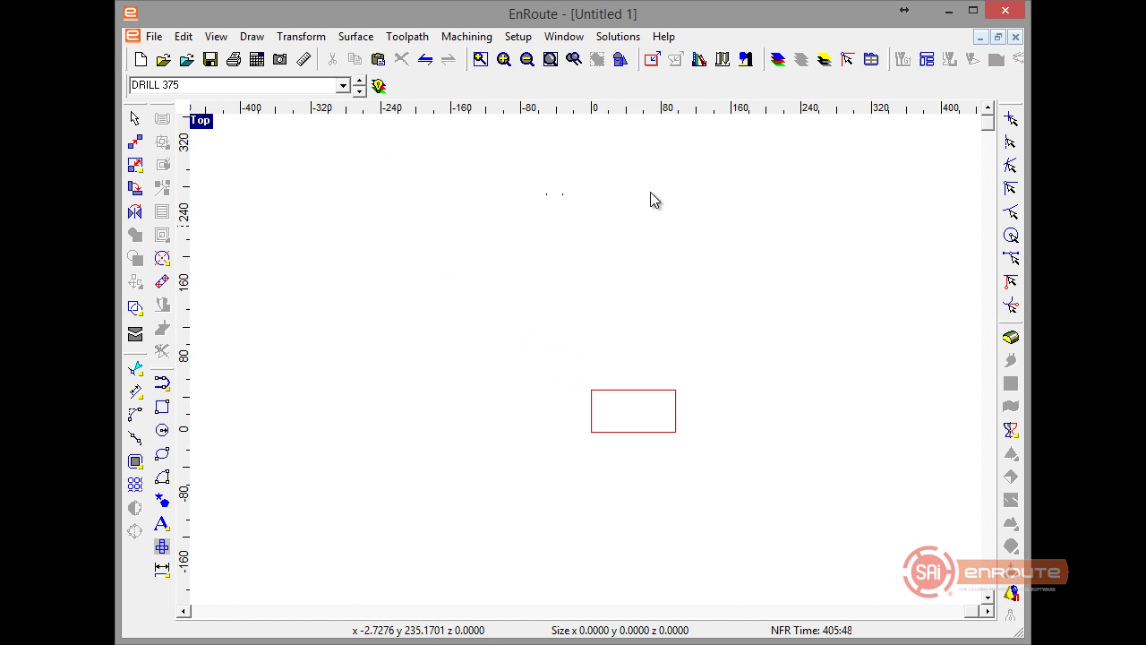
{"action": "left_click", "coordinate": [778, 61]}
{"action": "left_click", "coordinate": [795, 376]}
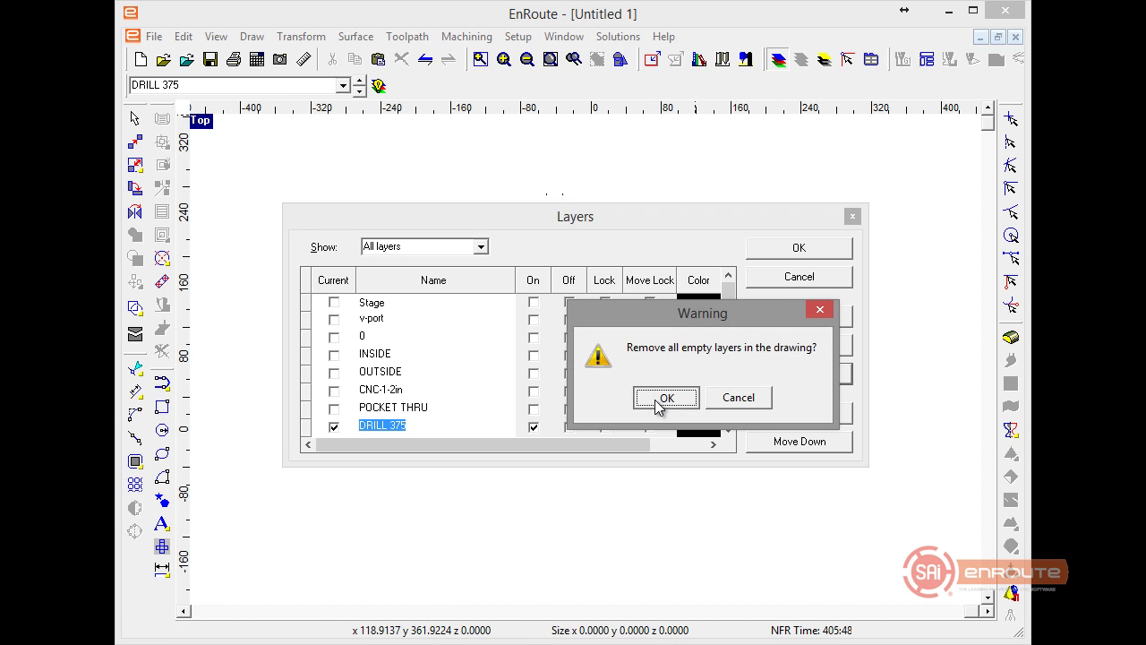
{"action": "left_click", "coordinate": [663, 400]}
{"action": "left_click", "coordinate": [775, 248]}
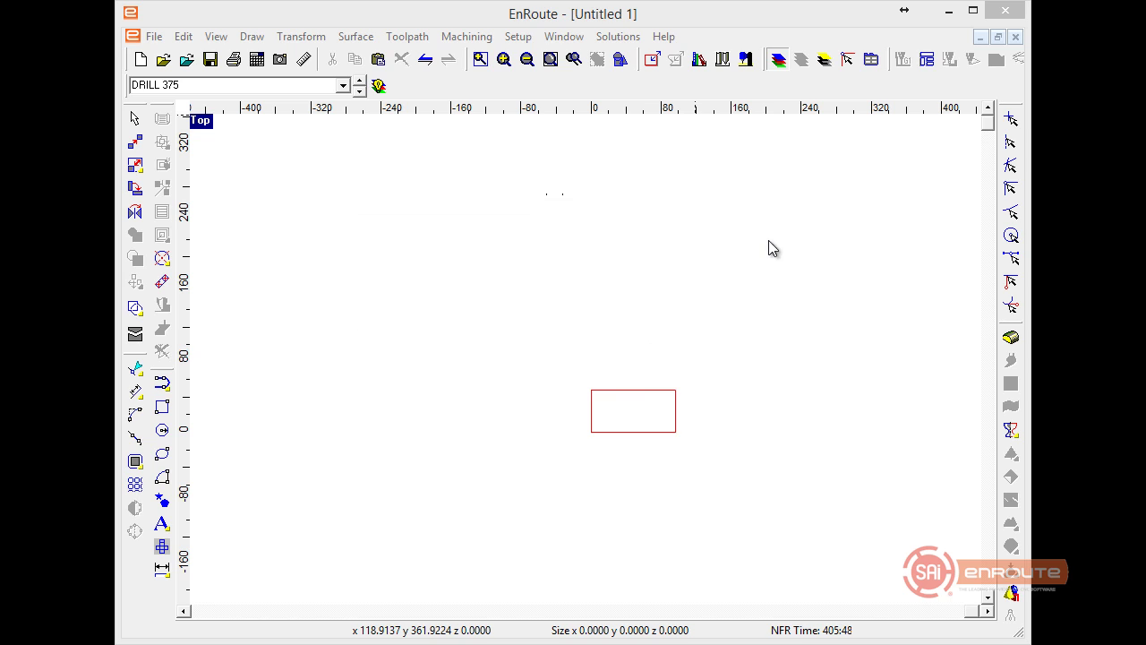
Step: Drag a selection box across the plate area to check what remains
{"action": "scroll", "coordinate": [397, 240], "scroll_direction": "down", "scroll_amount": 4}
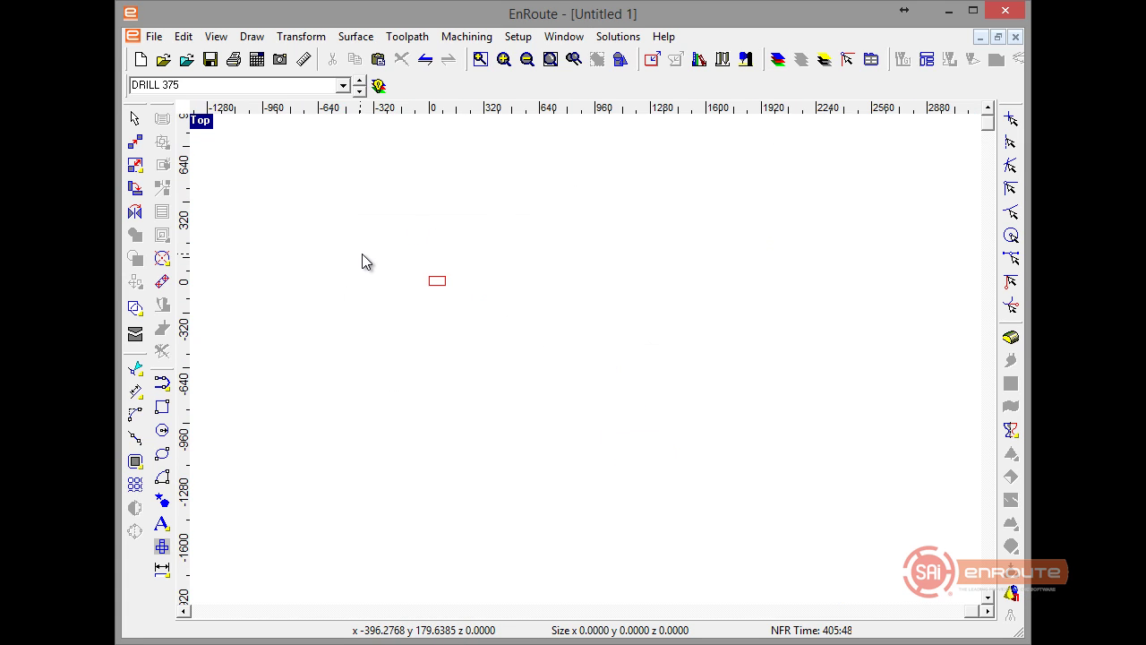
{"action": "scroll", "coordinate": [366, 259], "scroll_direction": "up", "scroll_amount": 1}
{"action": "left_click_drag", "start_coordinate": [353, 197], "coordinate": [904, 436]}
{"action": "scroll", "coordinate": [448, 263], "scroll_direction": "up", "scroll_amount": 4}
{"action": "scroll", "coordinate": [478, 223], "scroll_direction": "down", "scroll_amount": 1}
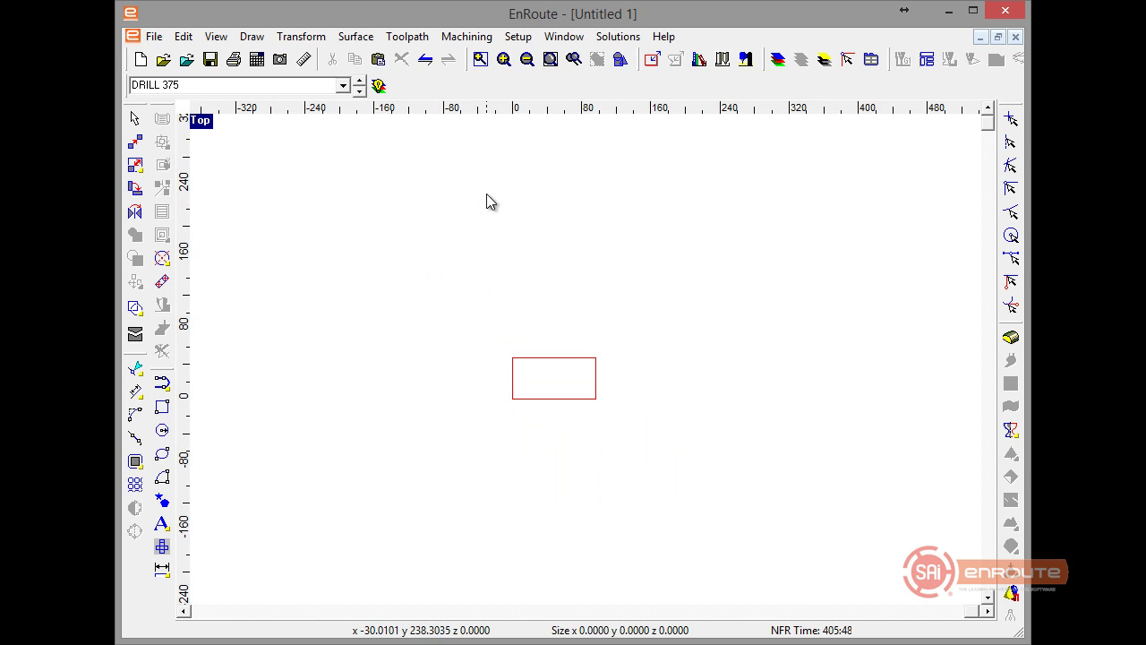
{"action": "scroll", "coordinate": [476, 183], "scroll_direction": "down", "scroll_amount": 1}
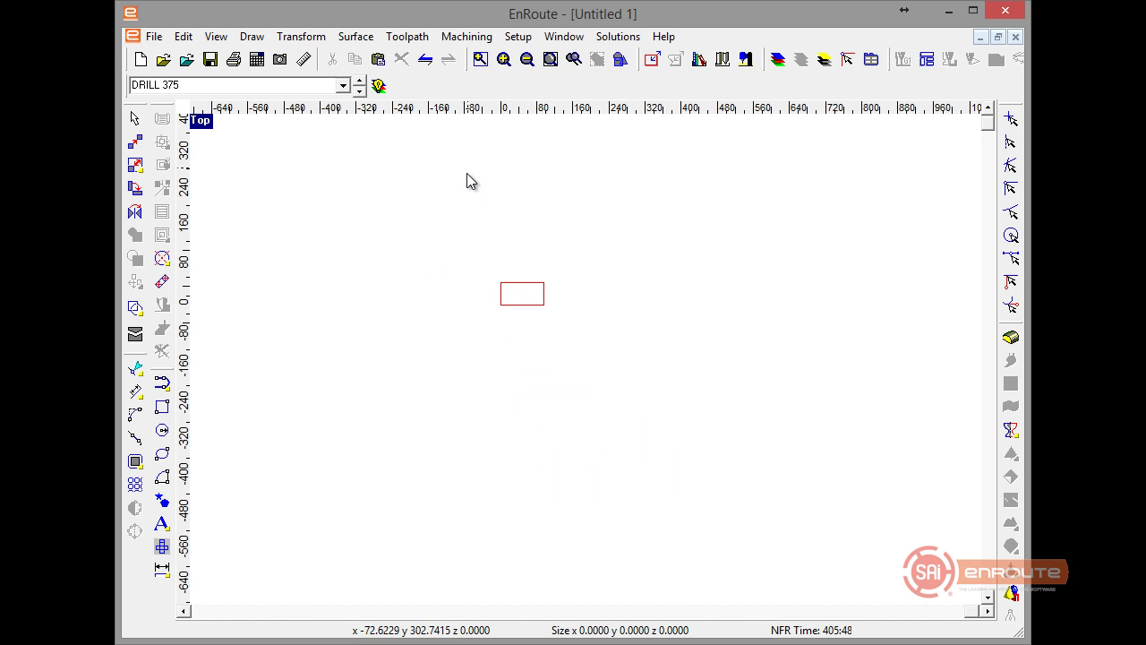
Step: Switch the current layer to v-port from the layer list and inspect it
{"action": "left_click", "coordinate": [344, 85]}
{"action": "left_click", "coordinate": [319, 104]}
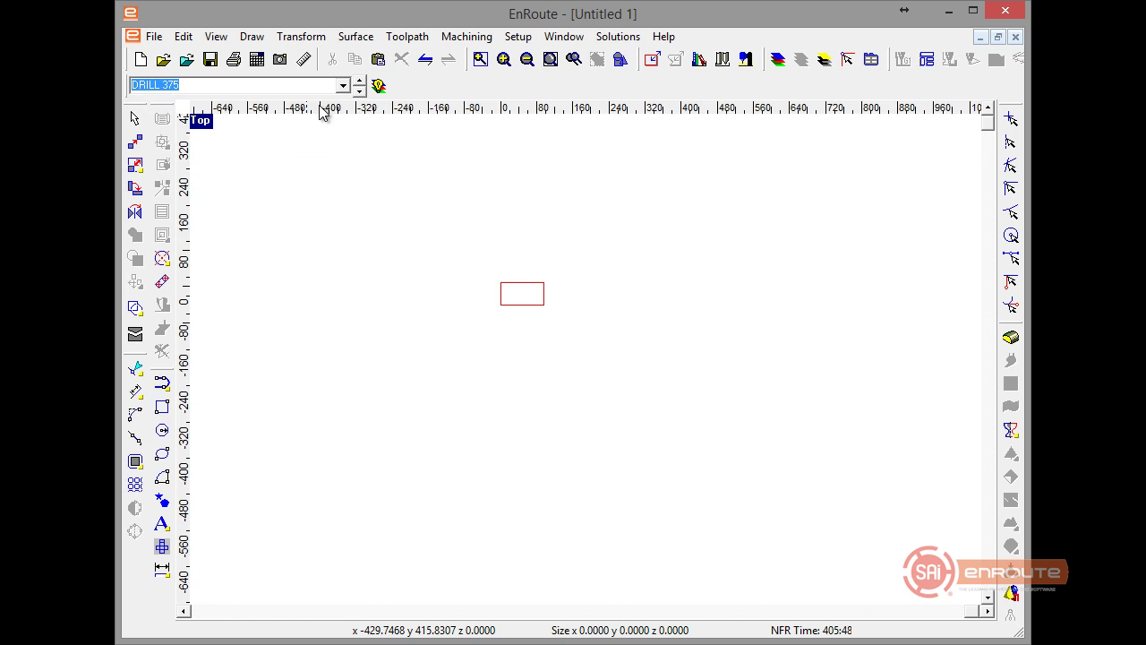
{"action": "scroll", "coordinate": [456, 175], "scroll_direction": "up", "scroll_amount": 2}
{"action": "scroll", "coordinate": [461, 185], "scroll_direction": "up", "scroll_amount": 1}
{"action": "scroll", "coordinate": [438, 187], "scroll_direction": "down", "scroll_amount": 1}
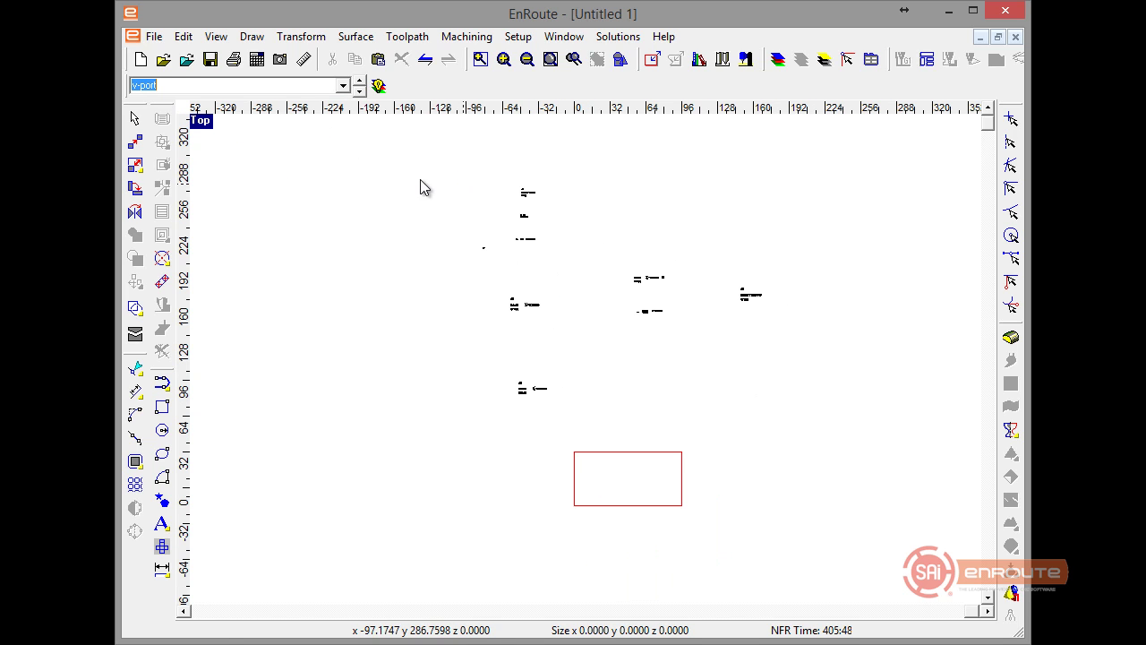
Step: Step through layers 0, INSIDE and OUTSIDE to CNC-1-2in, selecting INSIDE's shapes
{"action": "left_click", "coordinate": [358, 81]}
{"action": "scroll", "coordinate": [514, 225], "scroll_direction": "up", "scroll_amount": 2}
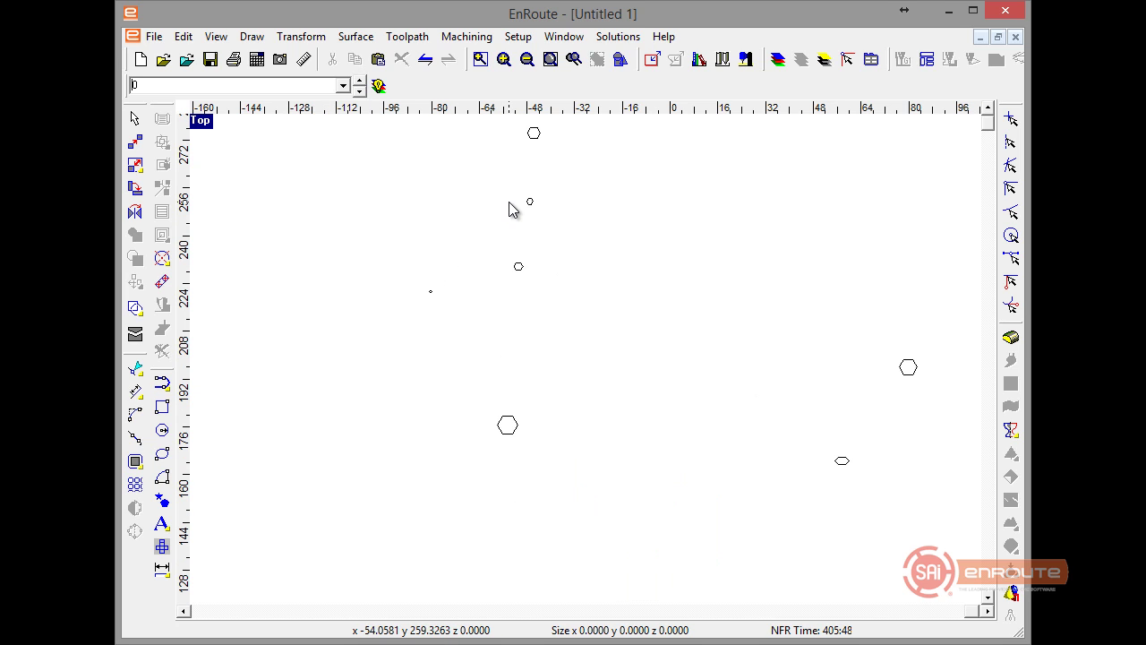
{"action": "scroll", "coordinate": [515, 215], "scroll_direction": "down", "scroll_amount": 1}
{"action": "scroll", "coordinate": [515, 231], "scroll_direction": "down", "scroll_amount": 2}
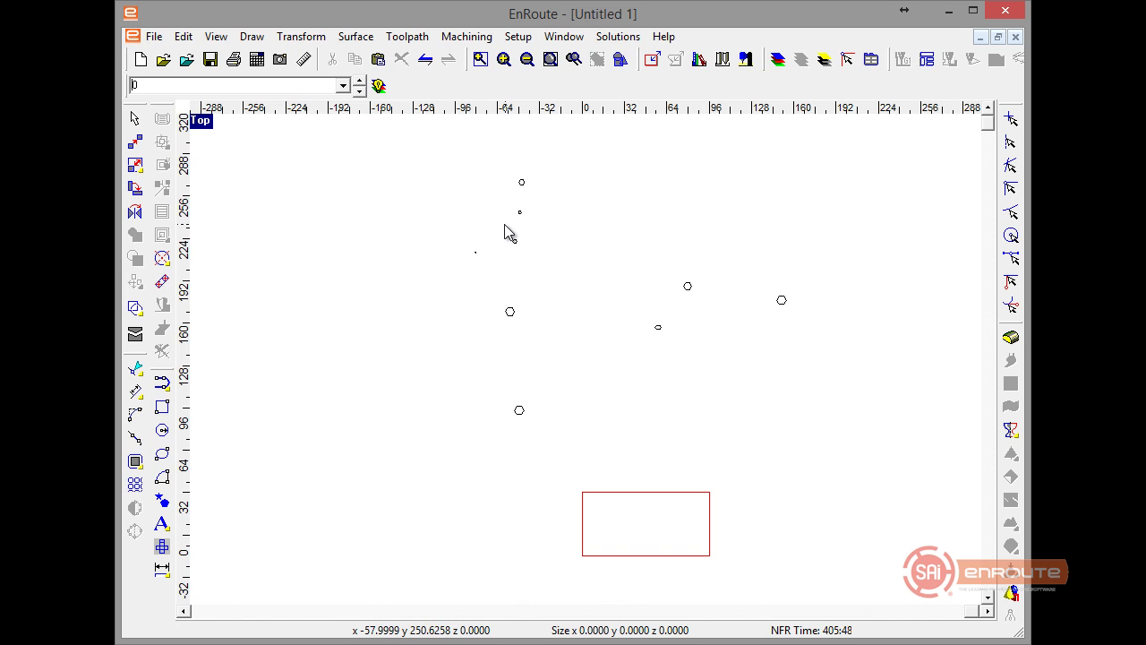
{"action": "left_click", "coordinate": [360, 81]}
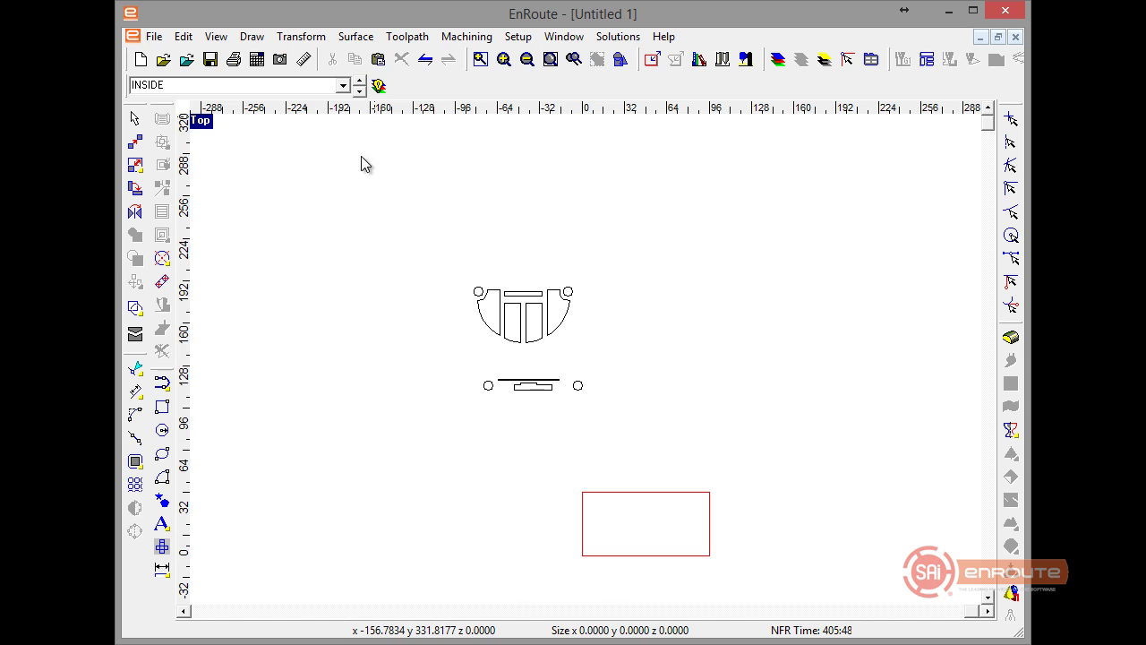
{"action": "left_click_drag", "start_coordinate": [405, 277], "coordinate": [648, 448]}
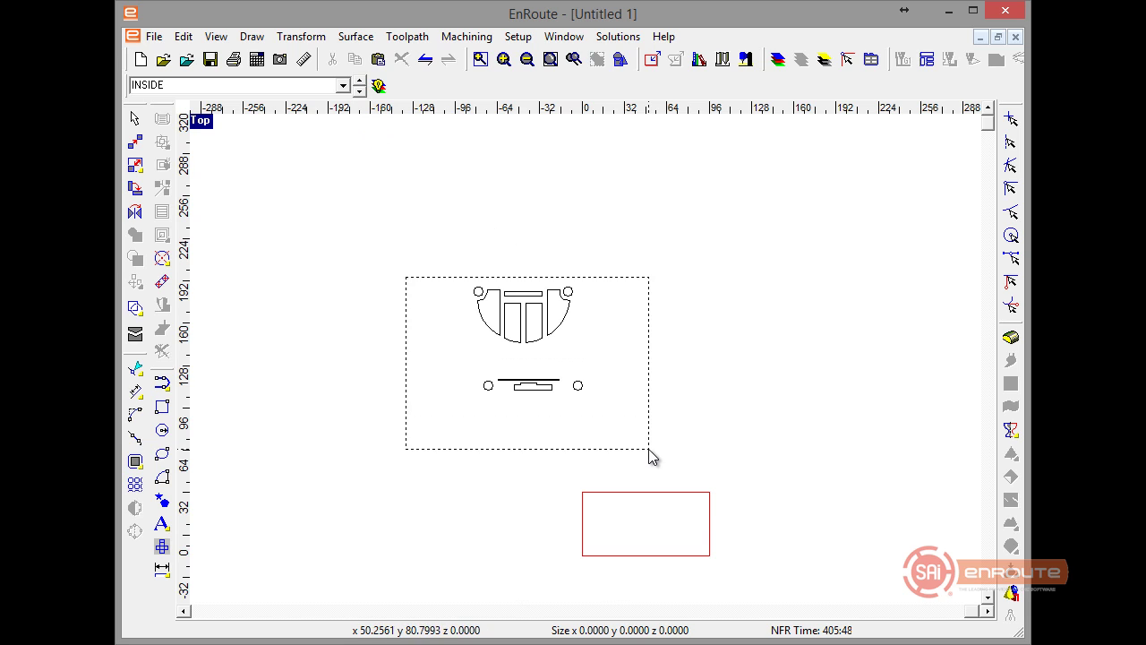
{"action": "left_click", "coordinate": [359, 91]}
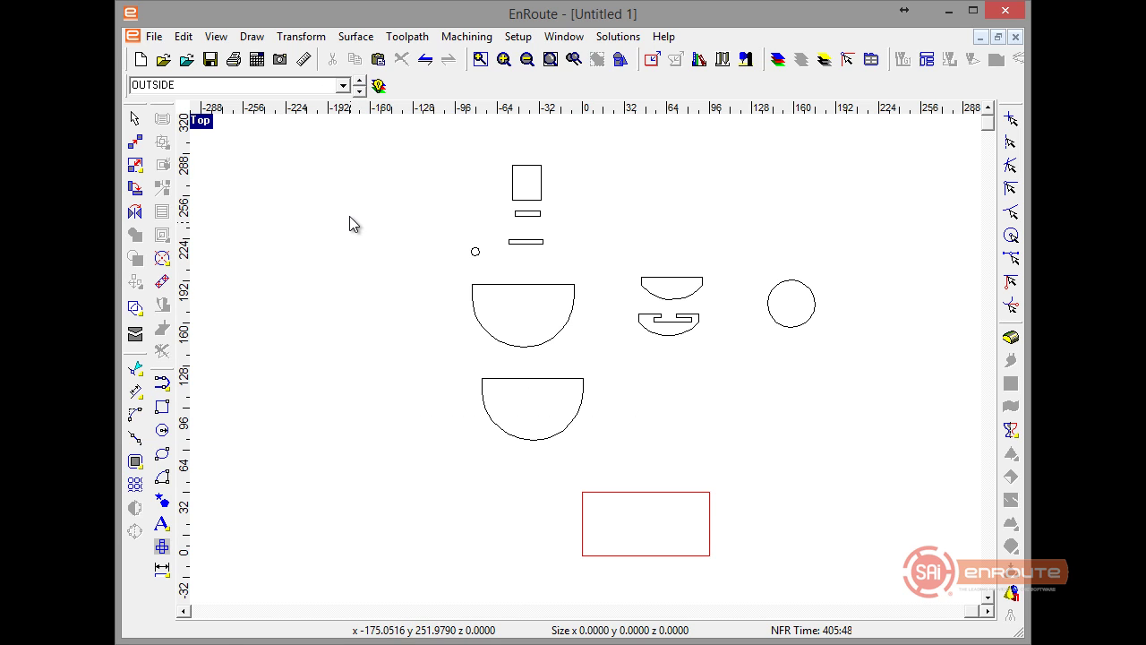
{"action": "left_click", "coordinate": [361, 90]}
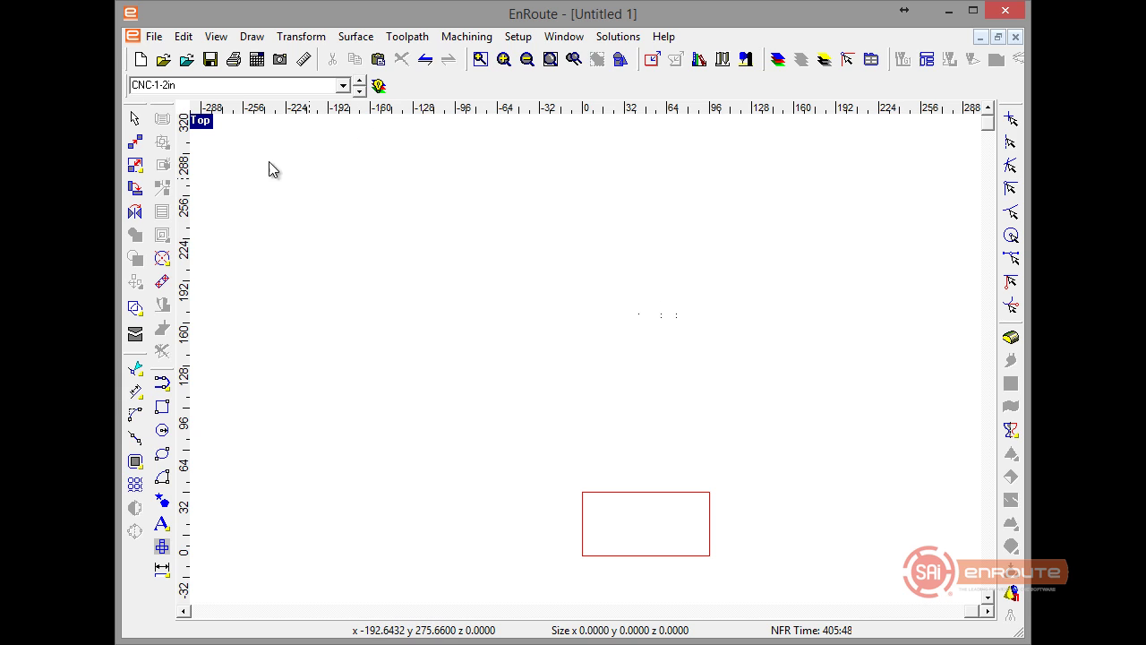
{"action": "scroll", "coordinate": [321, 276], "scroll_direction": "down", "scroll_amount": 2}
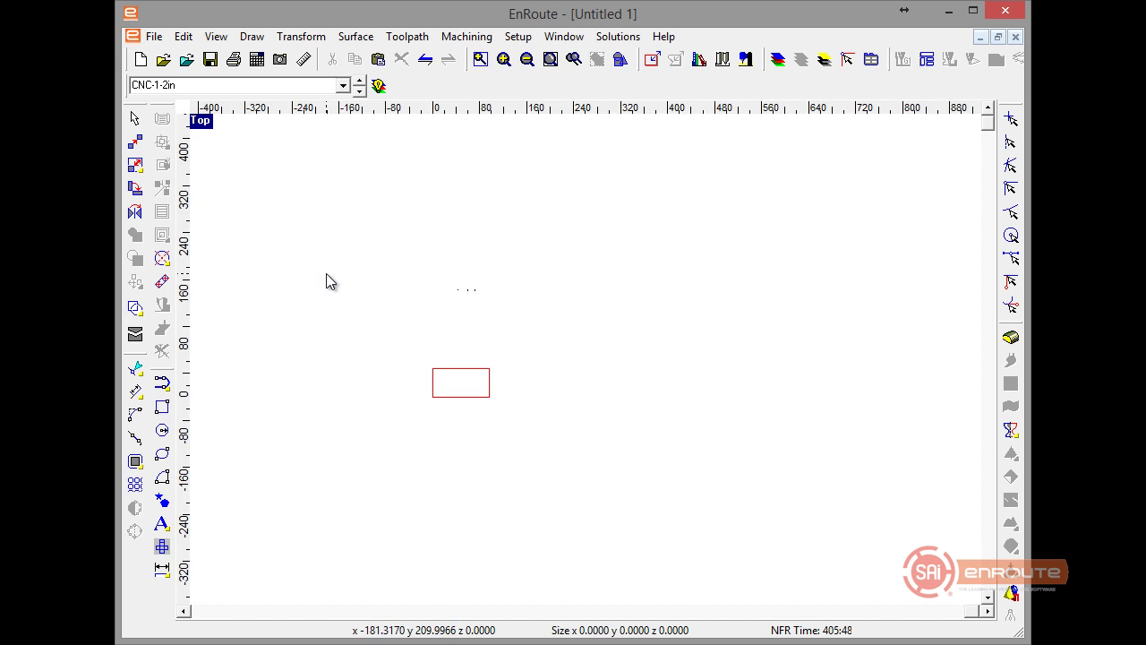
{"action": "key", "text": "ctrl+a"}
{"action": "scroll", "coordinate": [402, 317], "scroll_direction": "up", "scroll_amount": 4}
{"action": "scroll", "coordinate": [652, 310], "scroll_direction": "up", "scroll_amount": 3}
{"action": "scroll", "coordinate": [450, 230], "scroll_direction": "up", "scroll_amount": 2}
{"action": "key", "text": "Delete"}
{"action": "scroll", "coordinate": [629, 286], "scroll_direction": "down", "scroll_amount": 2}
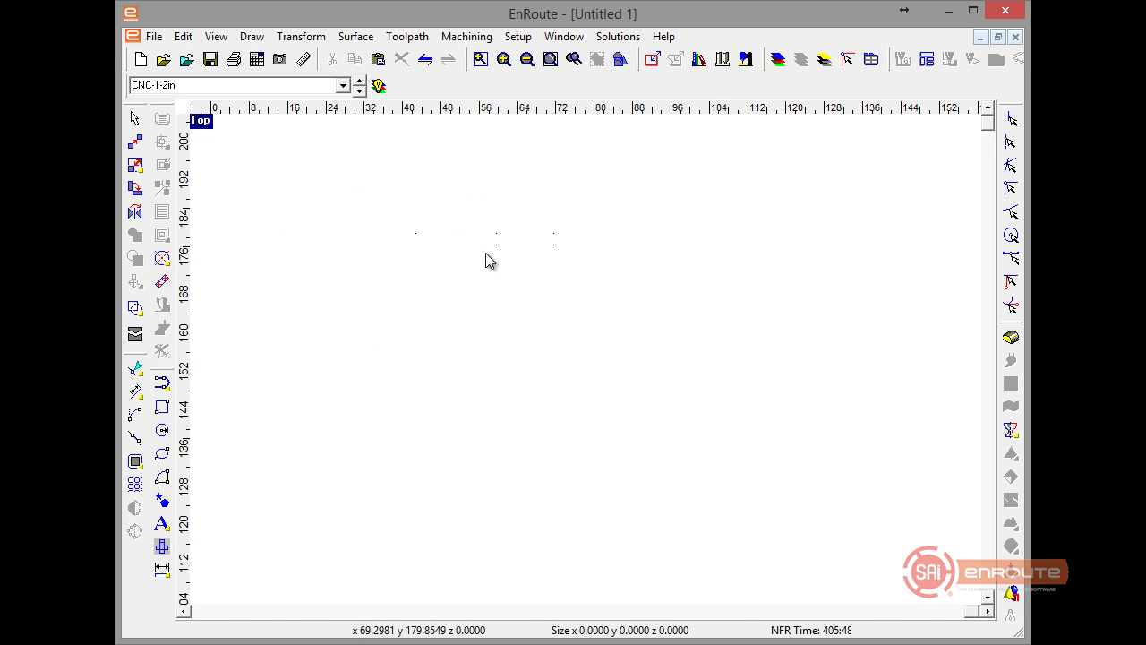
{"action": "scroll", "coordinate": [501, 241], "scroll_direction": "up", "scroll_amount": 8}
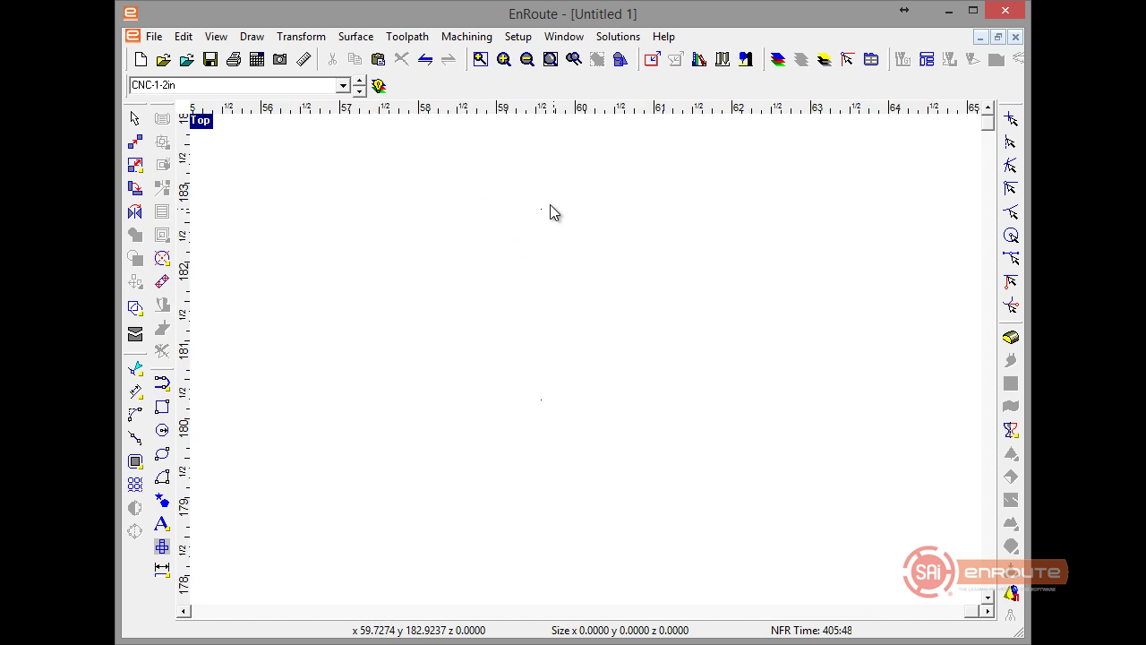
{"action": "key", "text": "ctrl+z"}
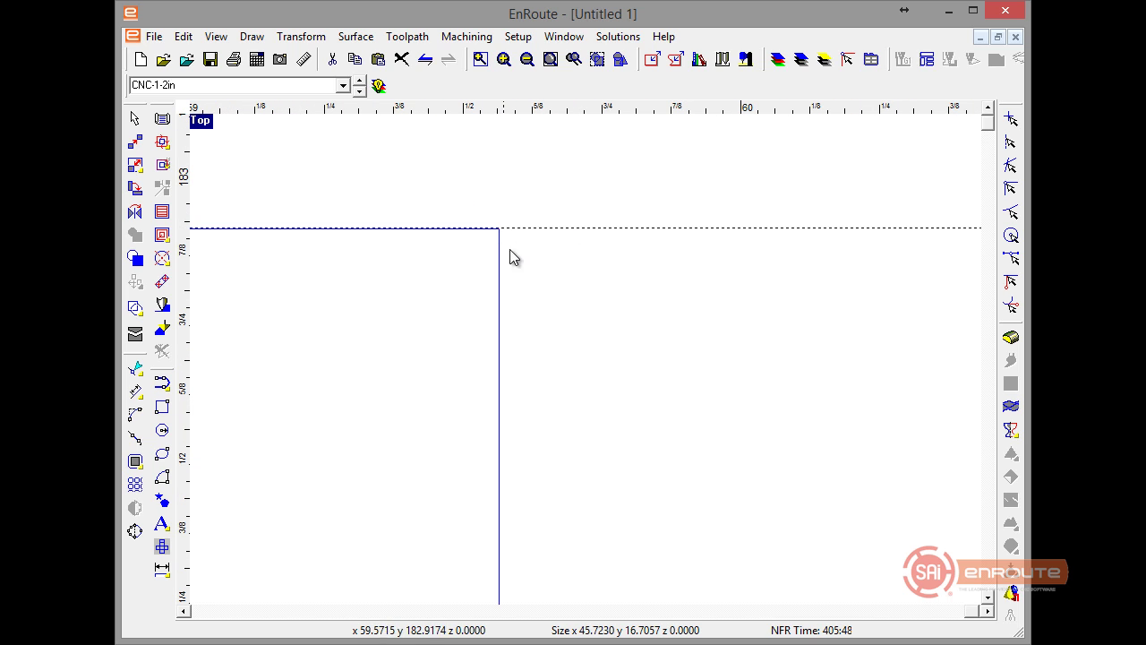
{"action": "scroll", "coordinate": [521, 303], "scroll_direction": "down", "scroll_amount": 3}
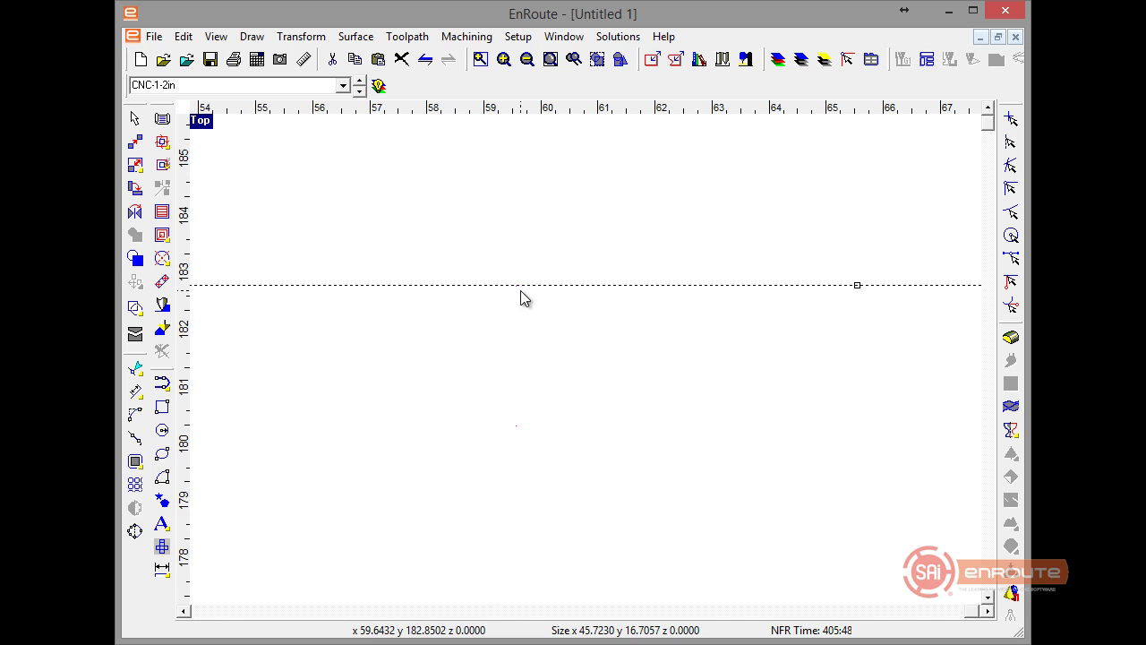
{"action": "scroll", "coordinate": [519, 322], "scroll_direction": "down", "scroll_amount": 4}
{"action": "left_click", "coordinate": [408, 338]}
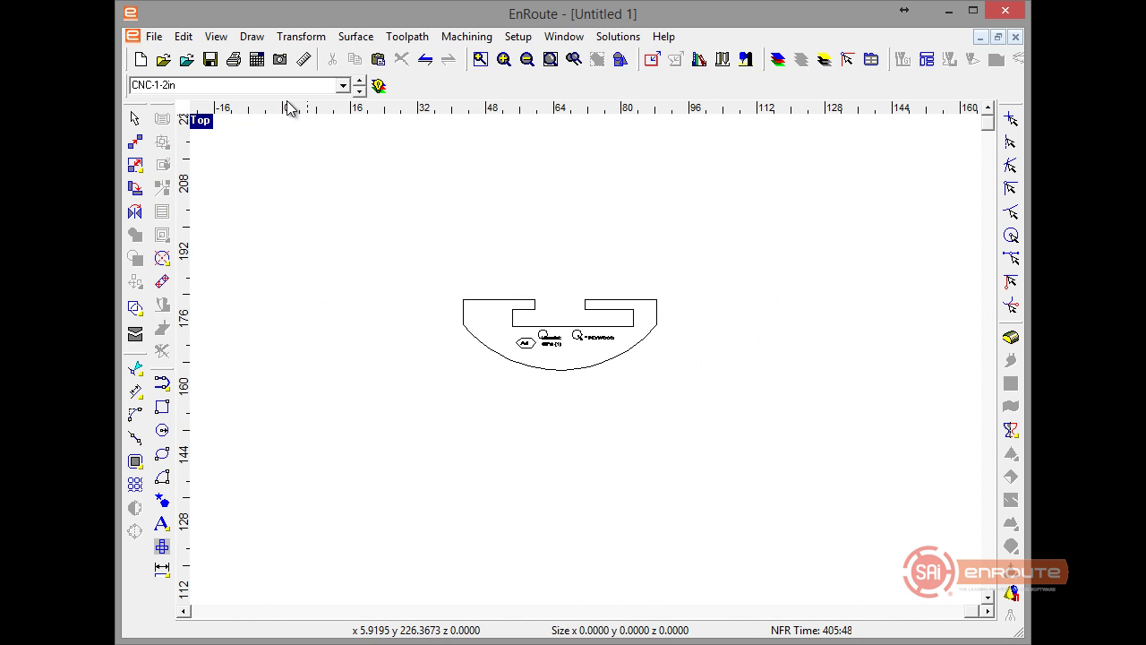
Step: Step through POCKET THRU, DRILL 375 and POCKET SHALLOW until Stage is current
{"action": "left_click", "coordinate": [361, 80]}
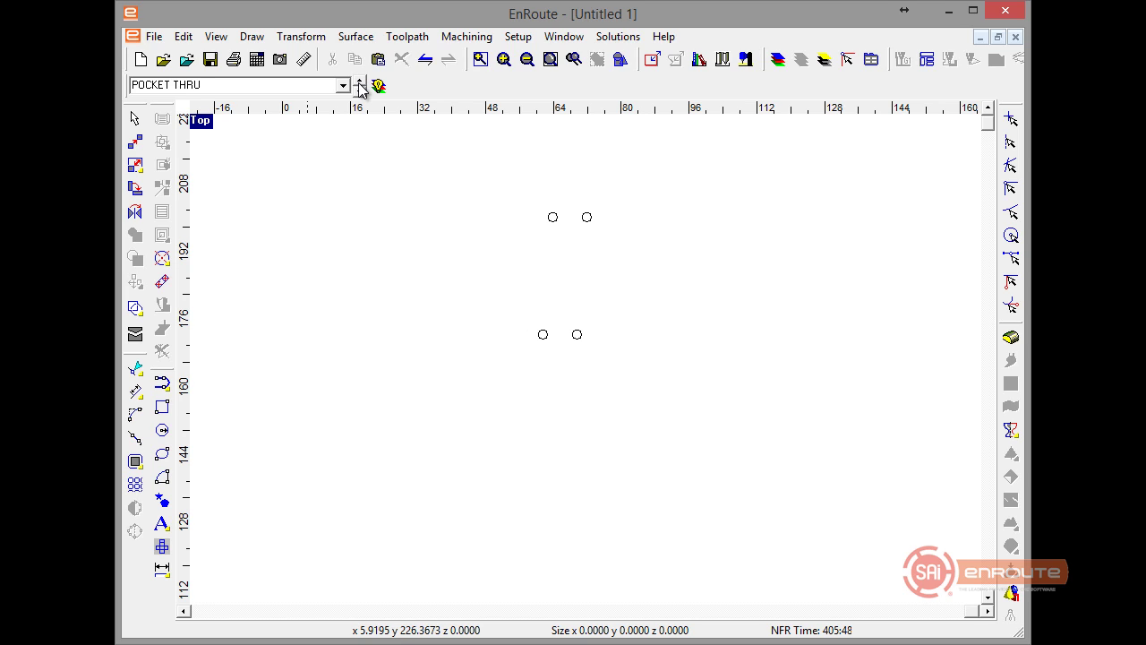
{"action": "left_click", "coordinate": [359, 83]}
{"action": "left_click", "coordinate": [359, 83]}
{"action": "left_click", "coordinate": [359, 83]}
Step: Try marquee-selecting the red stage rectangle on the Stage layer
{"action": "scroll", "coordinate": [420, 295], "scroll_direction": "down", "scroll_amount": 3}
{"action": "scroll", "coordinate": [376, 242], "scroll_direction": "down", "scroll_amount": 3}
{"action": "left_click_drag", "start_coordinate": [318, 175], "coordinate": [952, 514]}
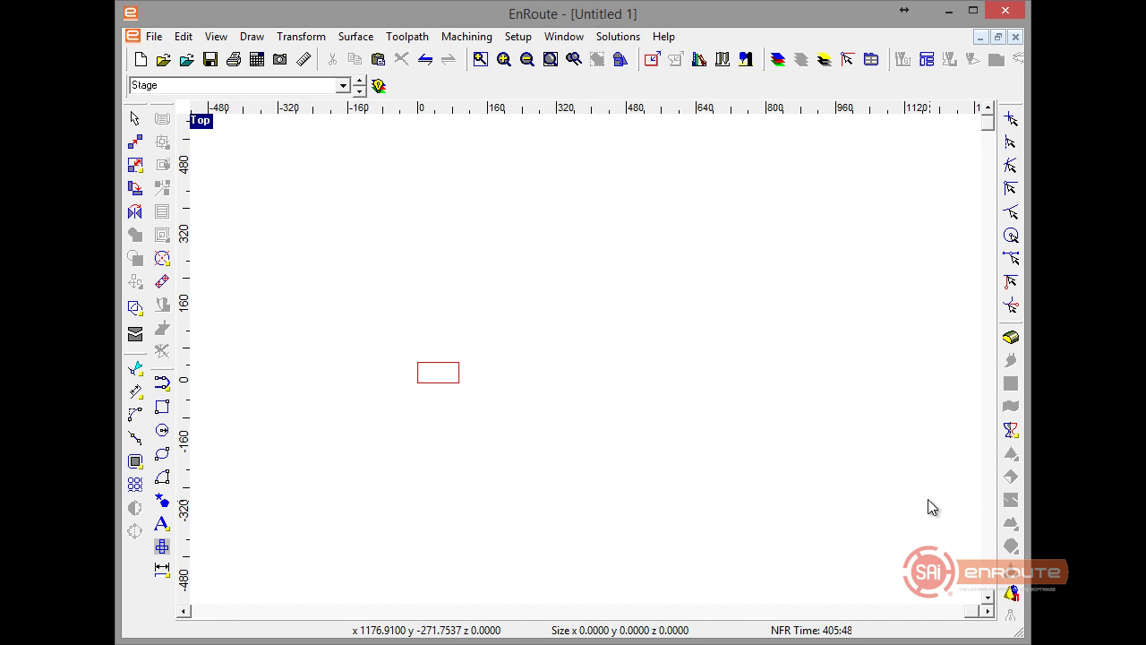
{"action": "scroll", "coordinate": [542, 356], "scroll_direction": "down", "scroll_amount": 5}
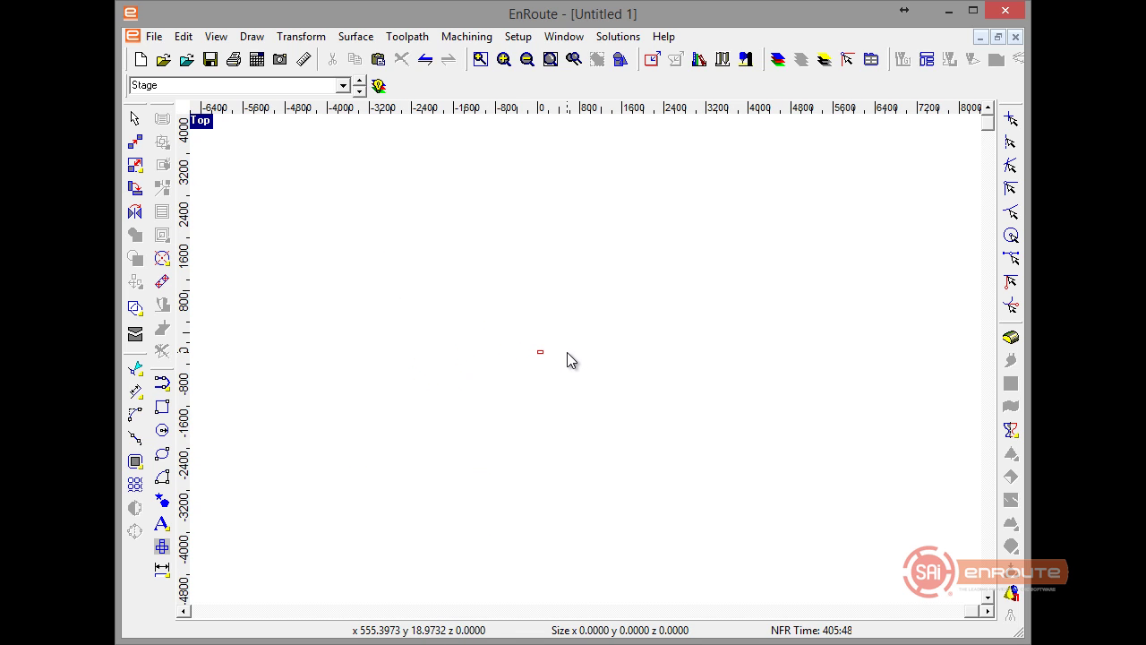
{"action": "scroll", "coordinate": [550, 358], "scroll_direction": "up", "scroll_amount": 5}
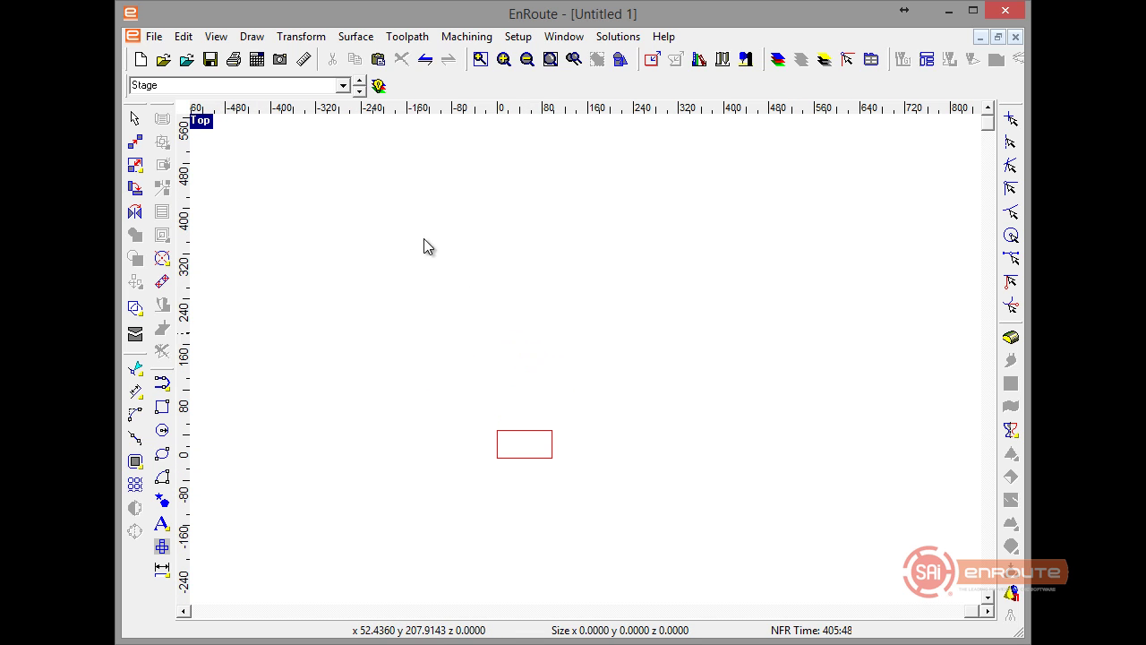
{"action": "scroll", "coordinate": [454, 322], "scroll_direction": "down", "scroll_amount": 1}
{"action": "scroll", "coordinate": [519, 413], "scroll_direction": "up", "scroll_amount": 3}
{"action": "scroll", "coordinate": [491, 366], "scroll_direction": "up", "scroll_amount": 1}
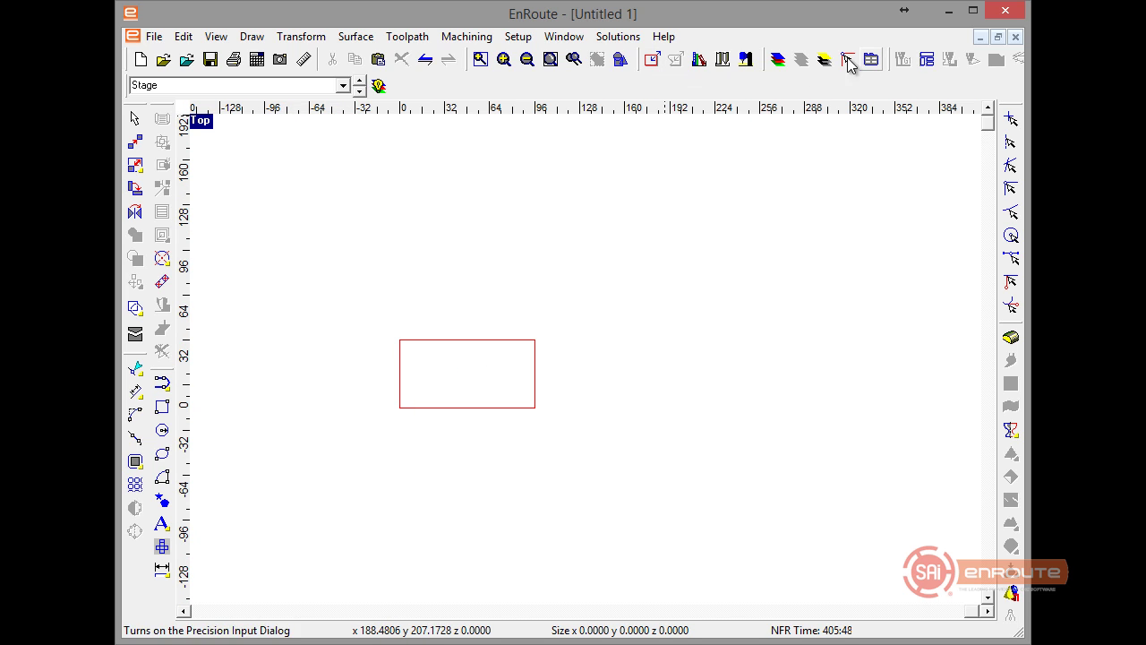
Step: Close the layer list and load all nine layers into Automatic Toolpath Setup's Define Layers table
{"action": "left_click", "coordinate": [778, 61]}
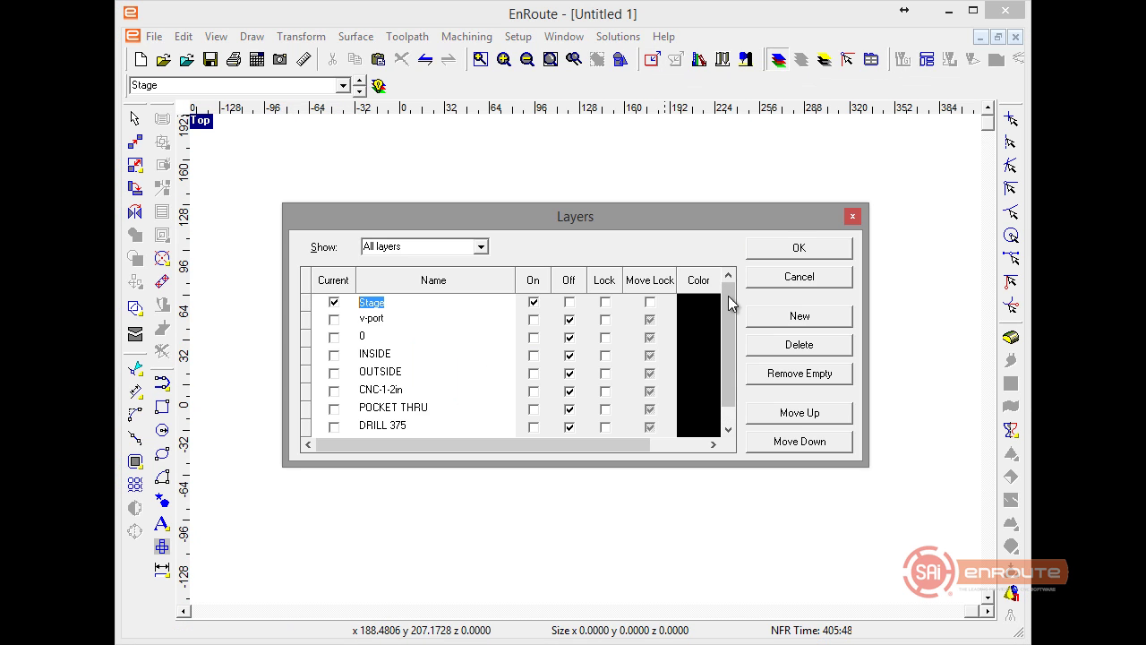
{"action": "left_click", "coordinate": [853, 217]}
{"action": "left_click", "coordinate": [927, 59]}
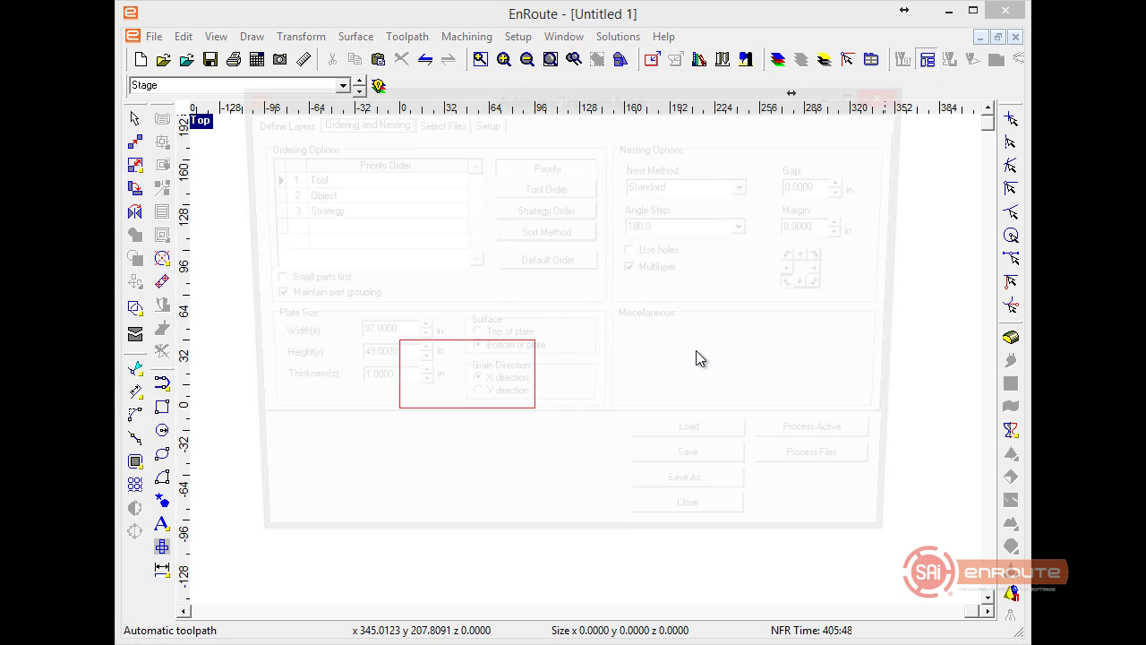
{"action": "left_click", "coordinate": [271, 123]}
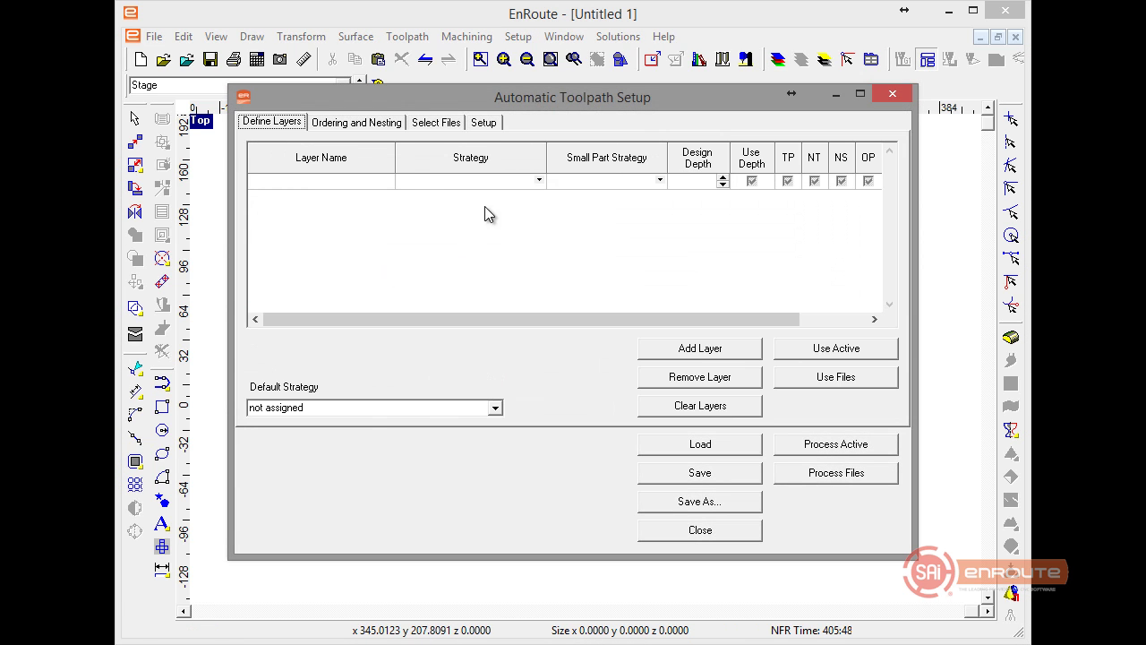
{"action": "left_click", "coordinate": [824, 348]}
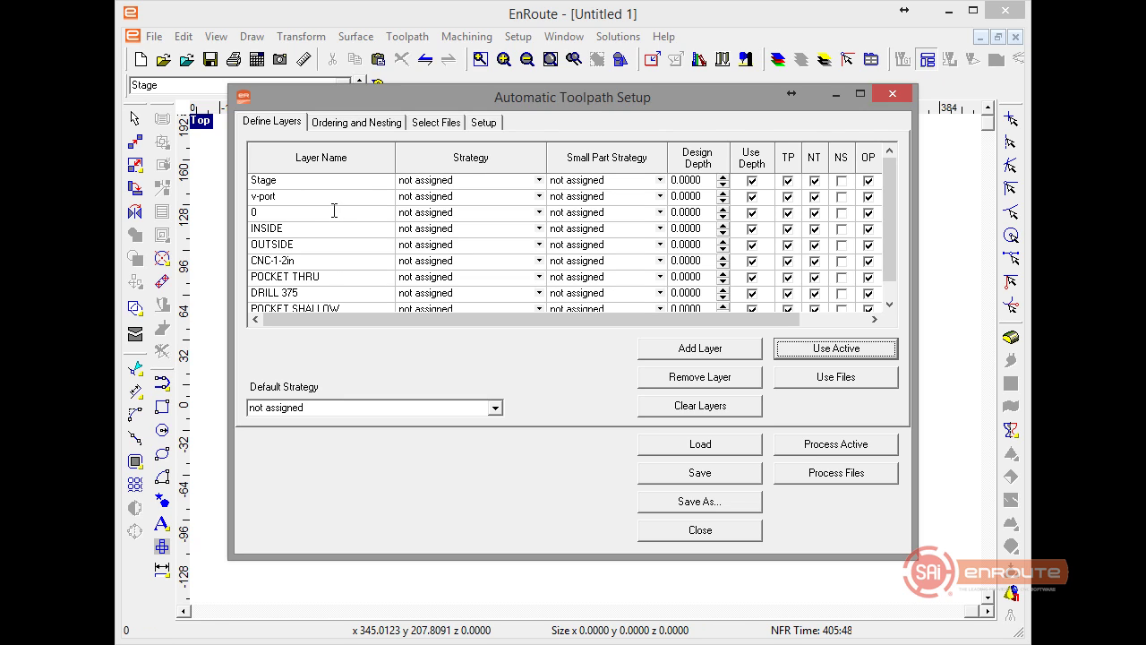
Step: Uncheck TP for the Stage, v-port and 0 layers
{"action": "left_click", "coordinate": [788, 181]}
{"action": "left_click", "coordinate": [788, 197]}
{"action": "left_click", "coordinate": [787, 213]}
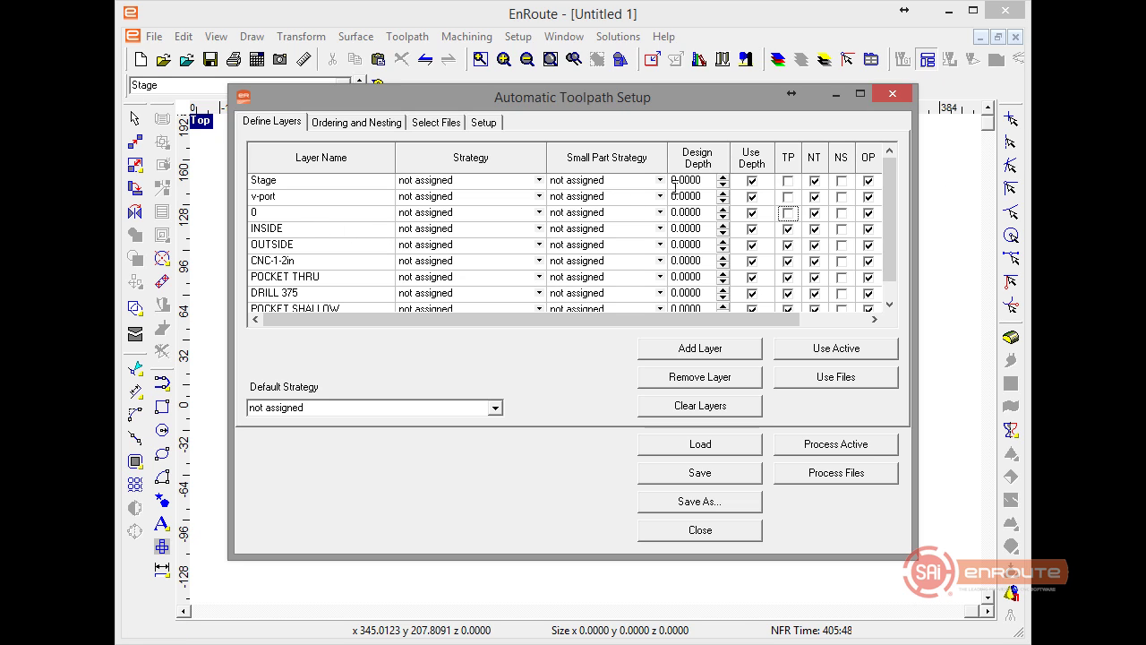
Step: Assign Inside 3/8 End Mill(offset-female) as the INSIDE layer's strategy
{"action": "left_click", "coordinate": [539, 228]}
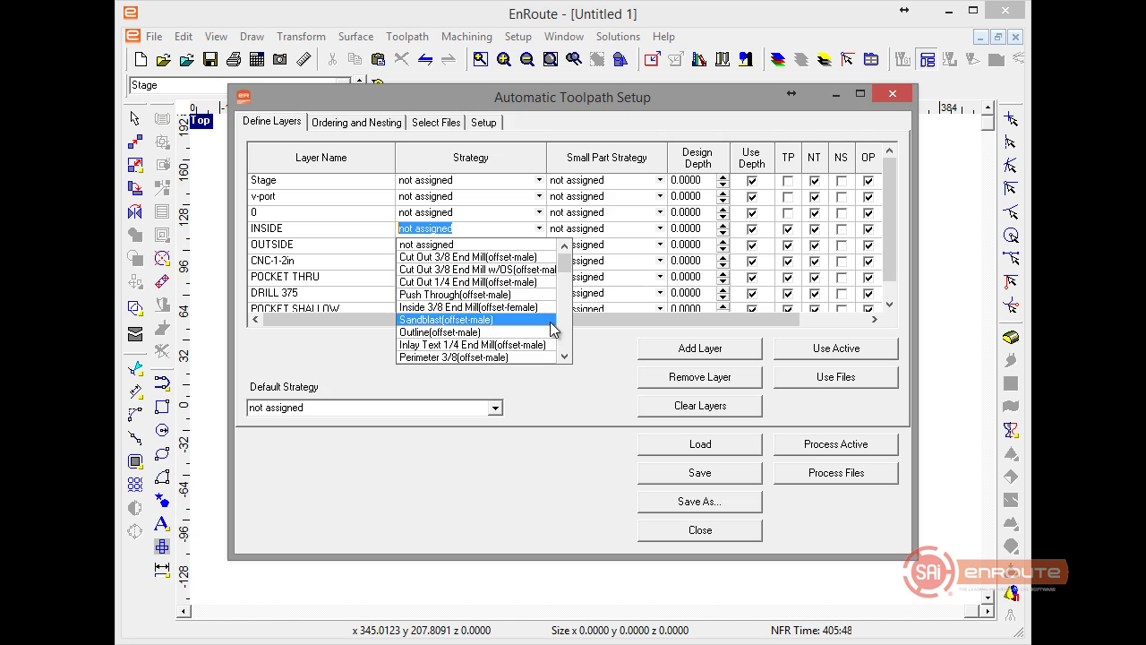
{"action": "scroll", "coordinate": [548, 340], "scroll_direction": "down", "scroll_amount": 1}
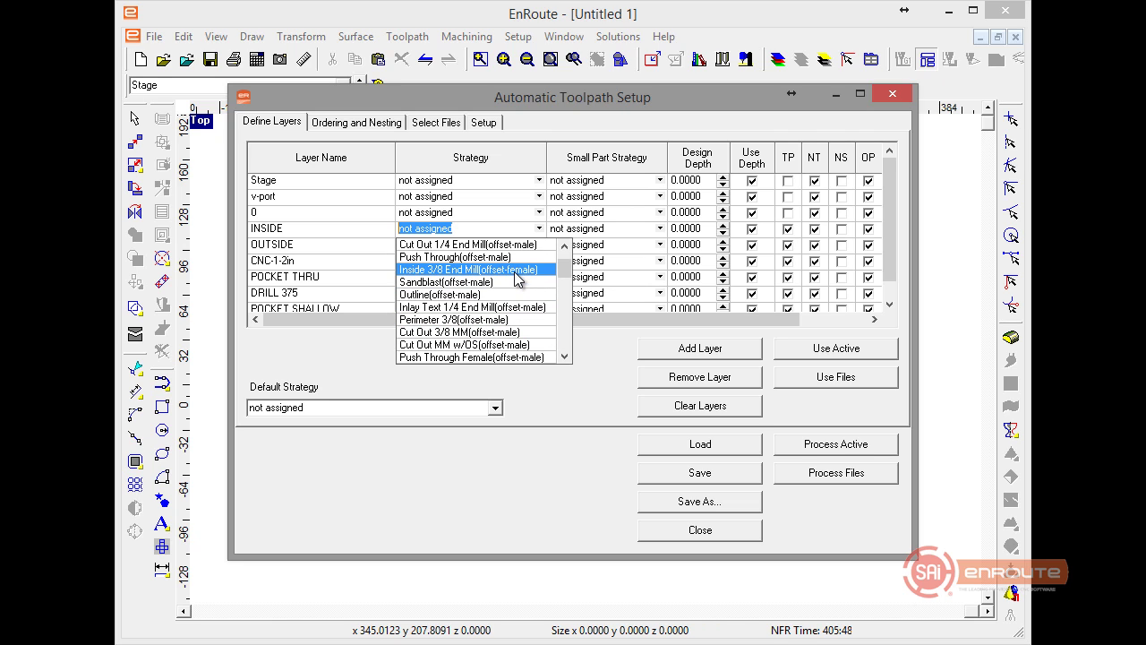
{"action": "left_click", "coordinate": [516, 270]}
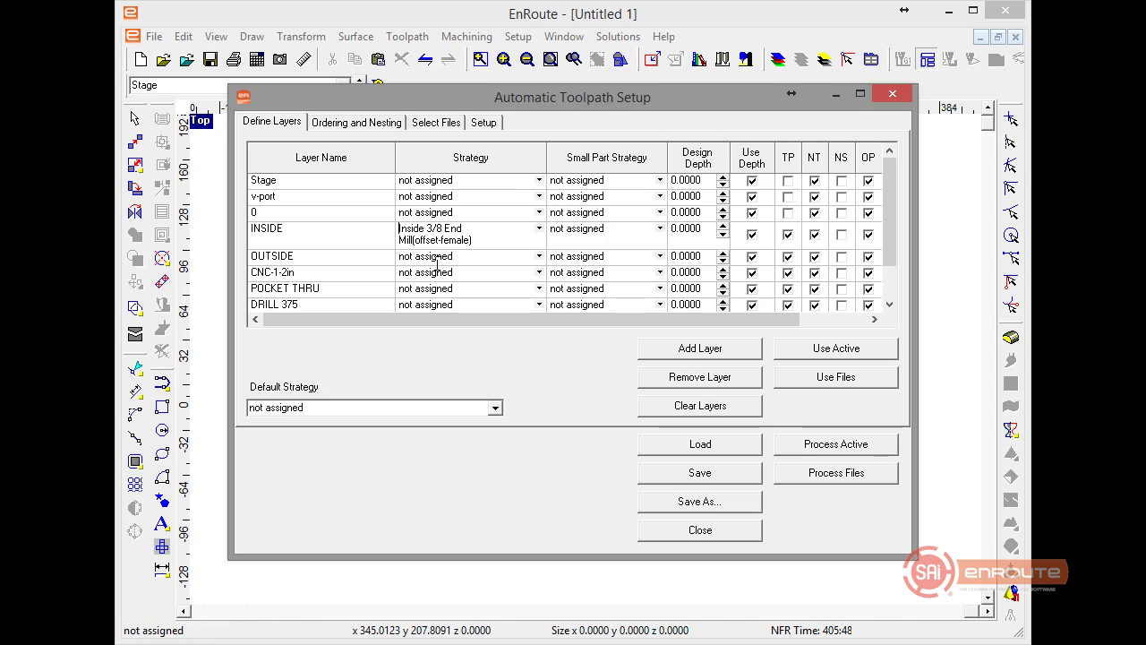
Step: Give OUTSIDE Cut Out 3/8 End Mill(offset-male), plus Cut Out 3/8 End Mill w/OS for small parts
{"action": "left_click", "coordinate": [539, 257]}
{"action": "left_click", "coordinate": [440, 282]}
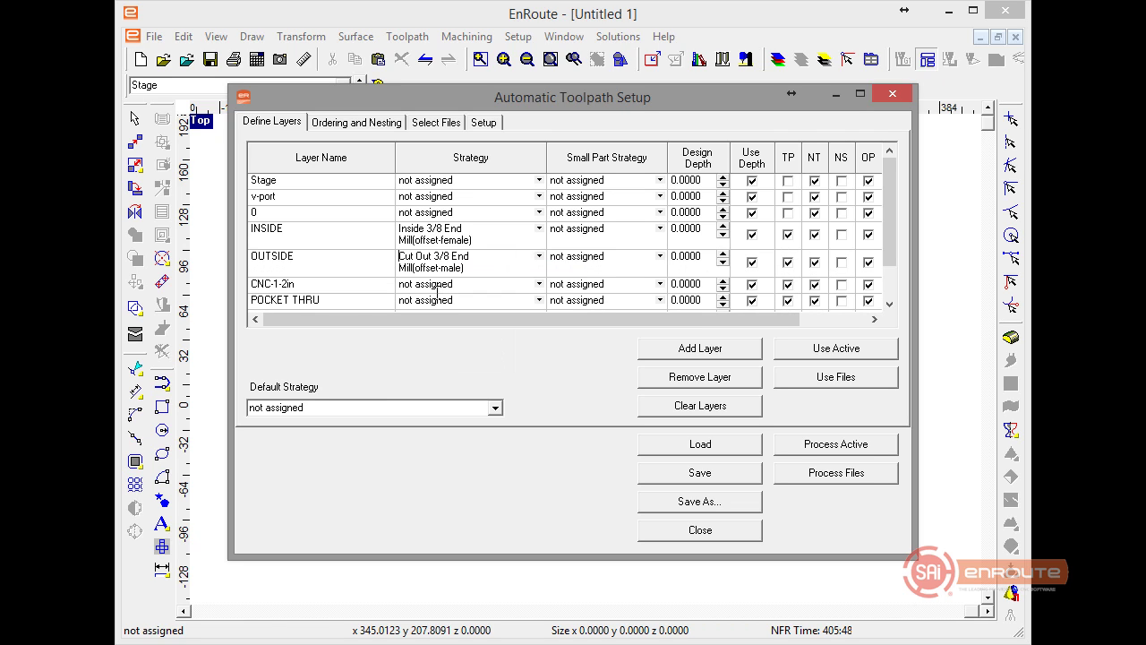
{"action": "left_click", "coordinate": [661, 260]}
{"action": "left_click", "coordinate": [649, 306]}
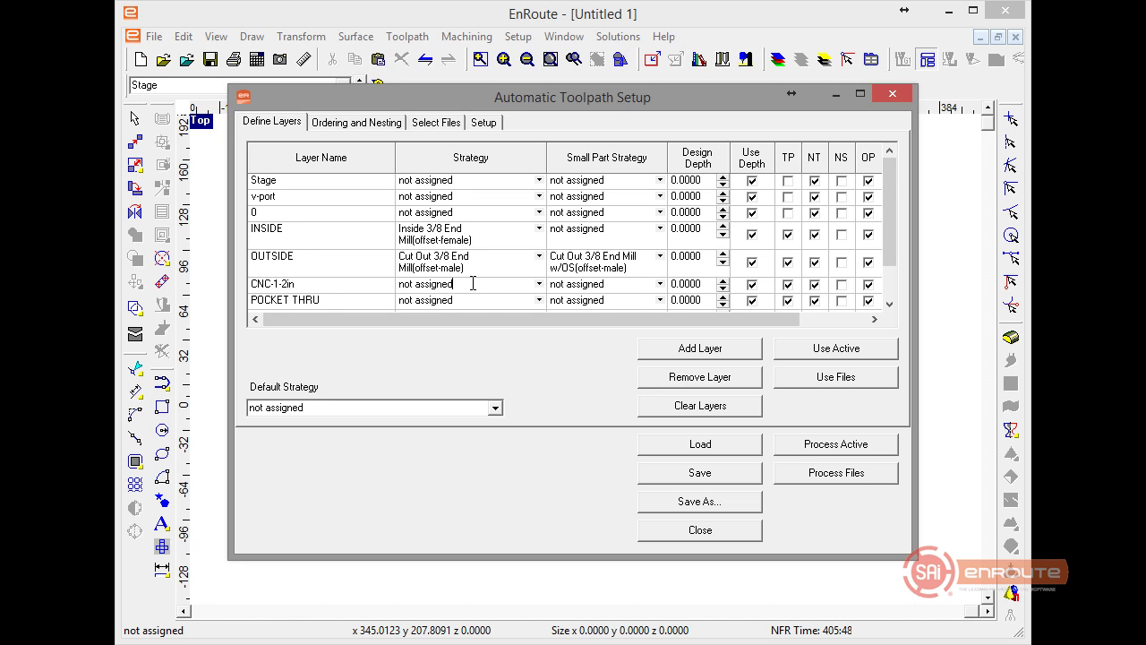
{"action": "scroll", "coordinate": [473, 283], "scroll_direction": "down", "scroll_amount": 1}
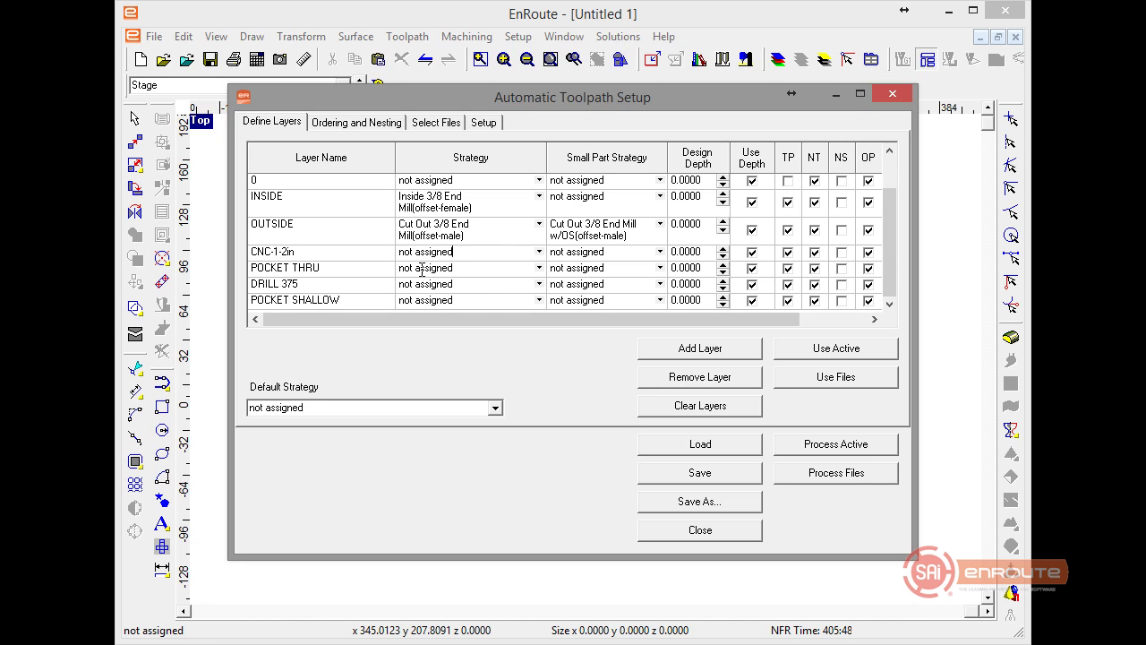
Step: Set POCKET THRU's strategy to Dado(island) and clear Use Depth for all layers
{"action": "left_click", "coordinate": [479, 251]}
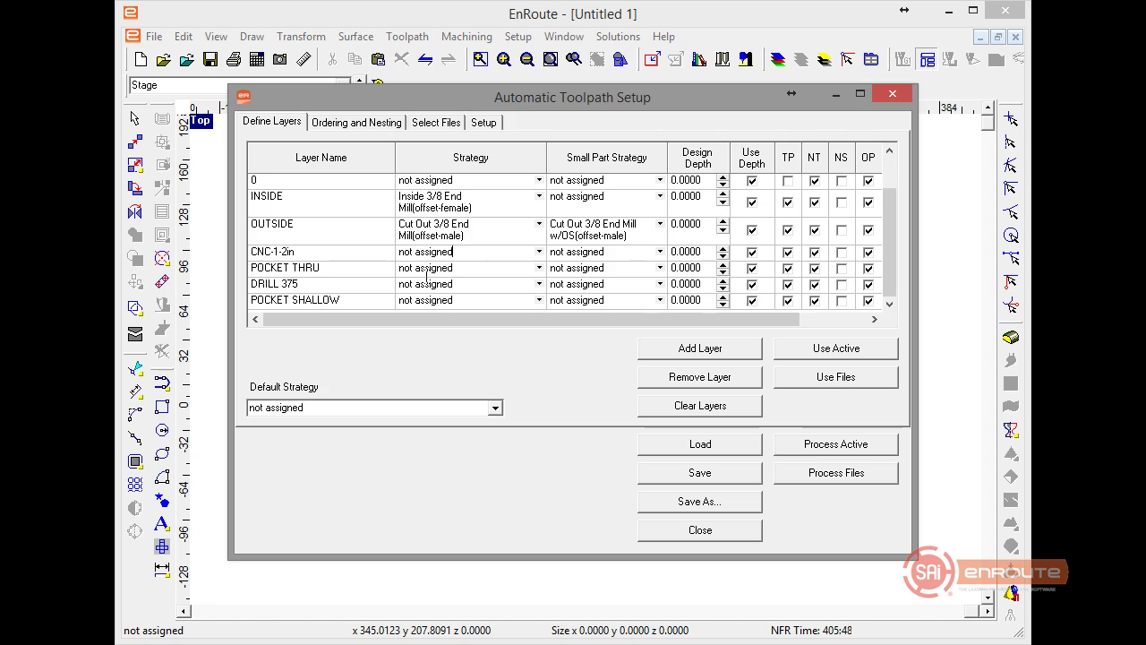
{"action": "left_click", "coordinate": [539, 268]}
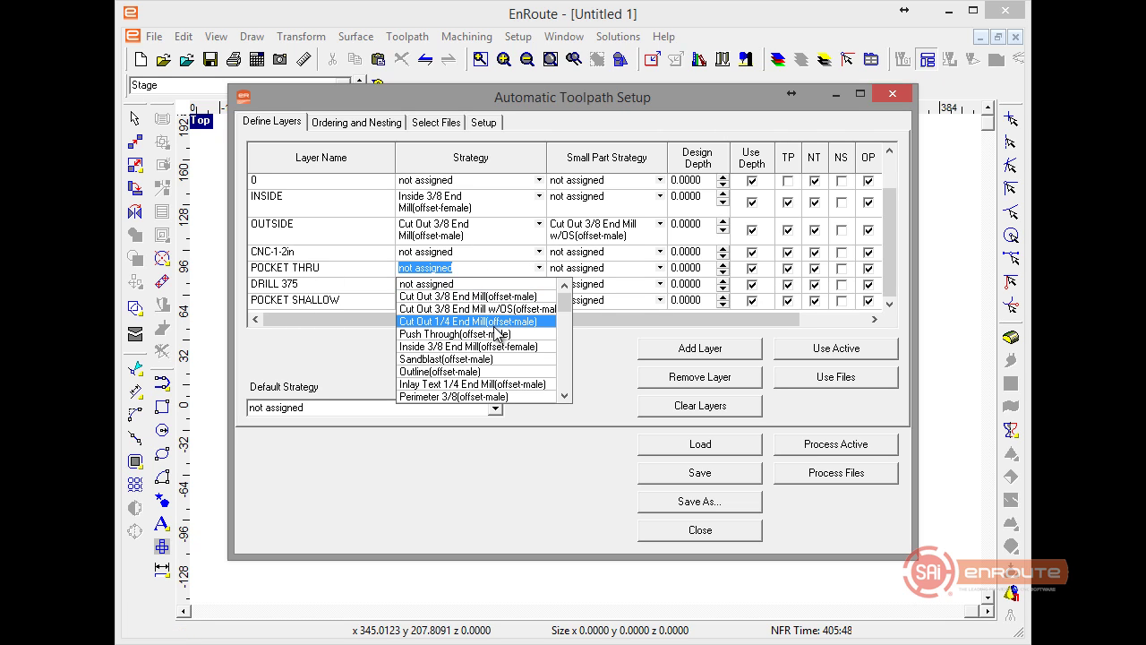
{"action": "scroll", "coordinate": [488, 363], "scroll_direction": "down", "scroll_amount": 3}
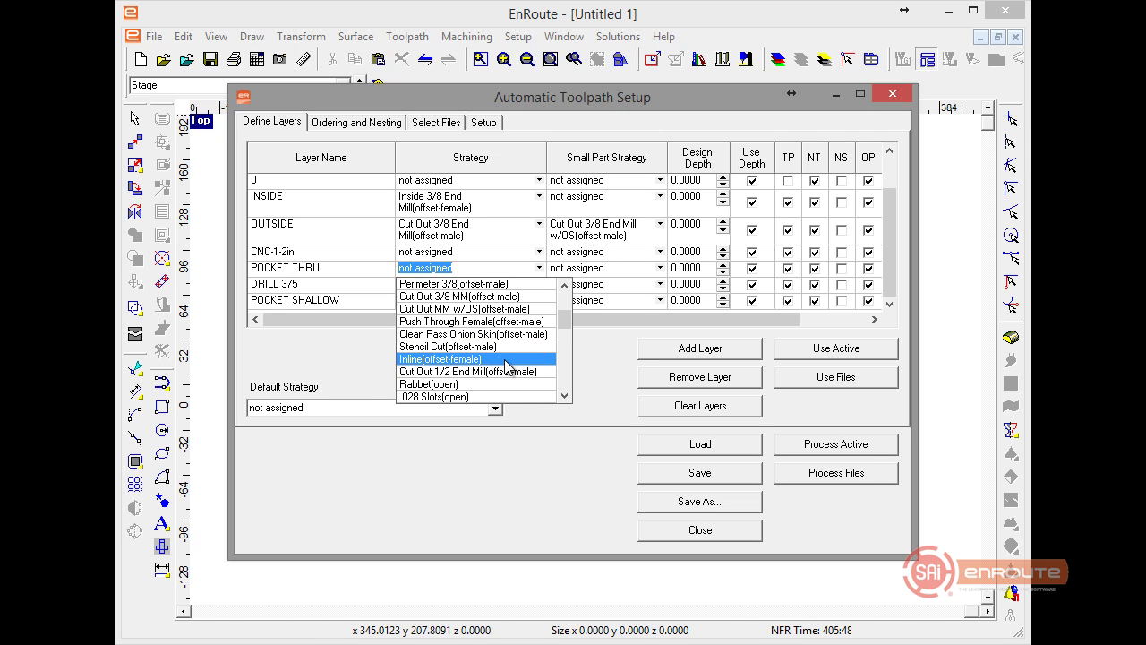
{"action": "scroll", "coordinate": [505, 365], "scroll_direction": "down", "scroll_amount": 1}
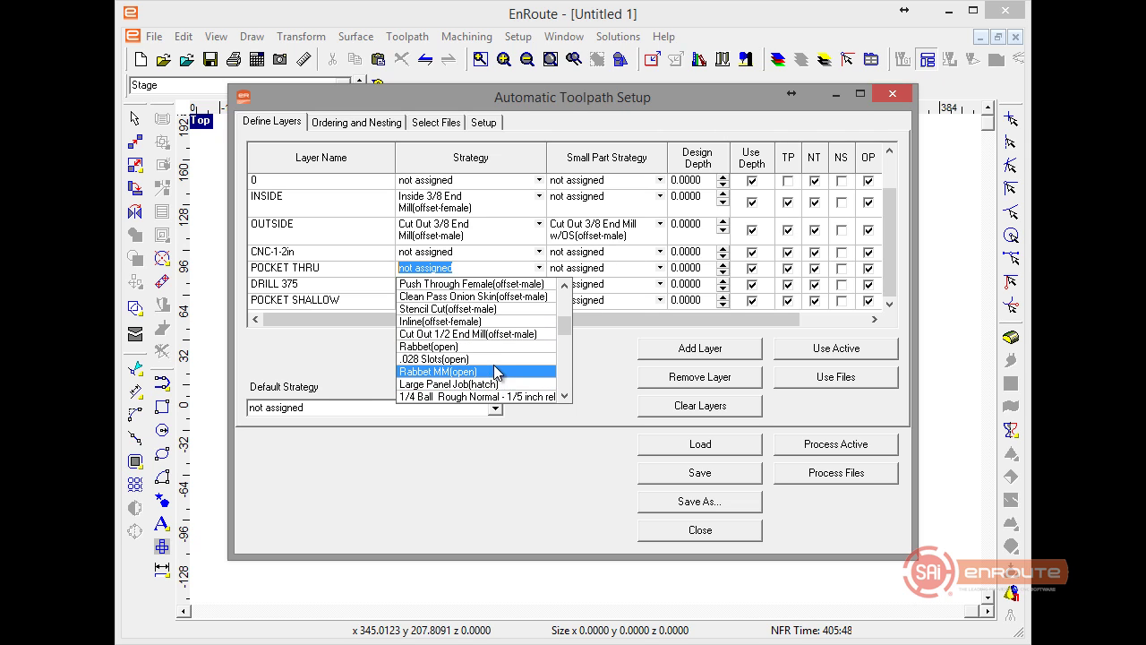
{"action": "scroll", "coordinate": [501, 336], "scroll_direction": "up", "scroll_amount": 2}
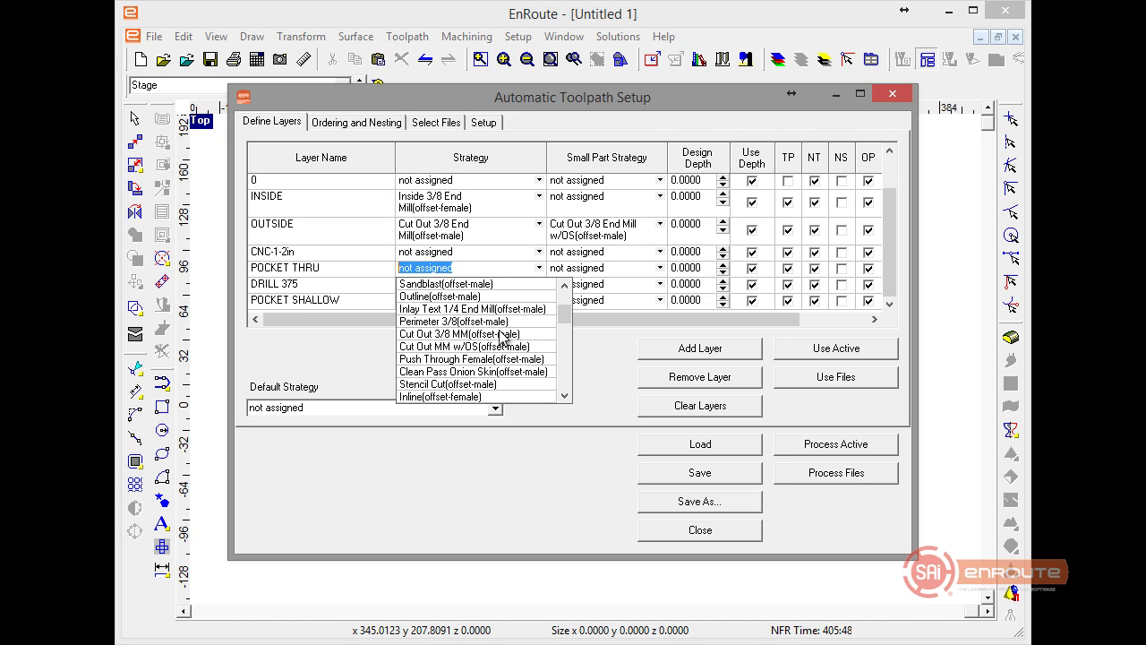
{"action": "scroll", "coordinate": [501, 335], "scroll_direction": "down", "scroll_amount": 1}
{"action": "scroll", "coordinate": [499, 337], "scroll_direction": "down", "scroll_amount": 3}
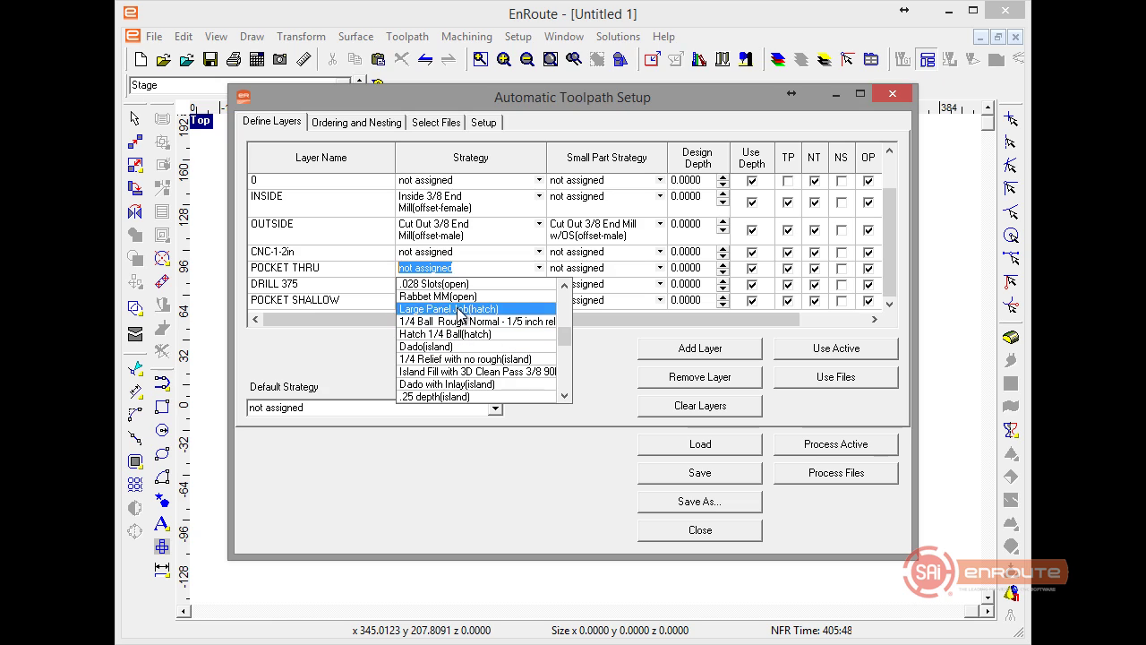
{"action": "left_click", "coordinate": [491, 345]}
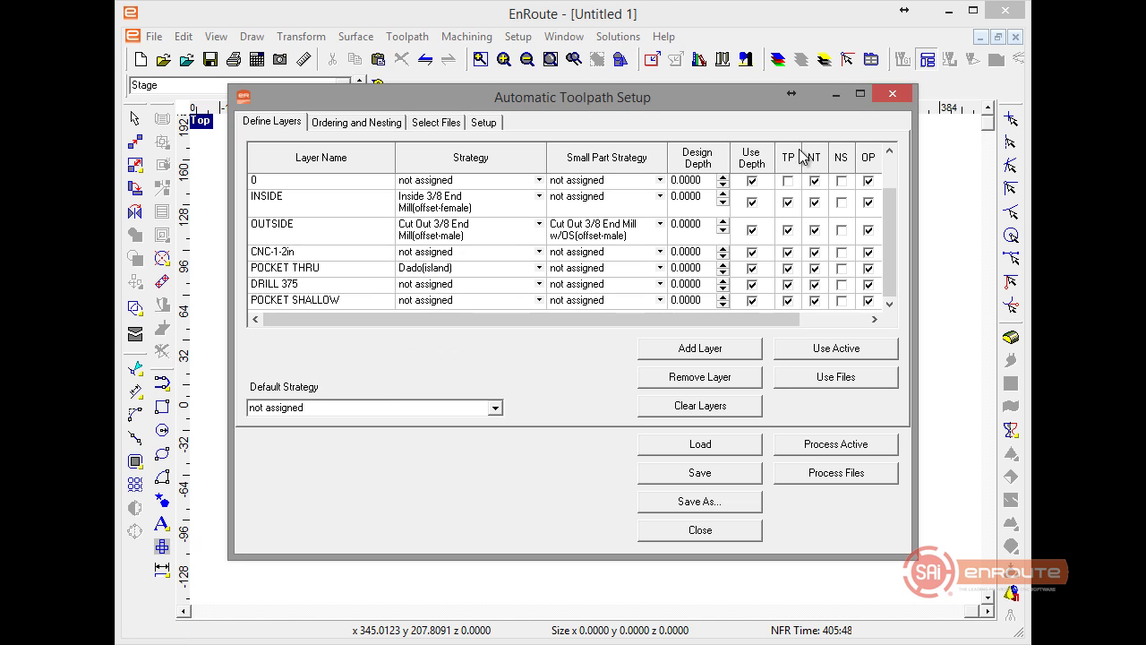
{"action": "left_click", "coordinate": [757, 166]}
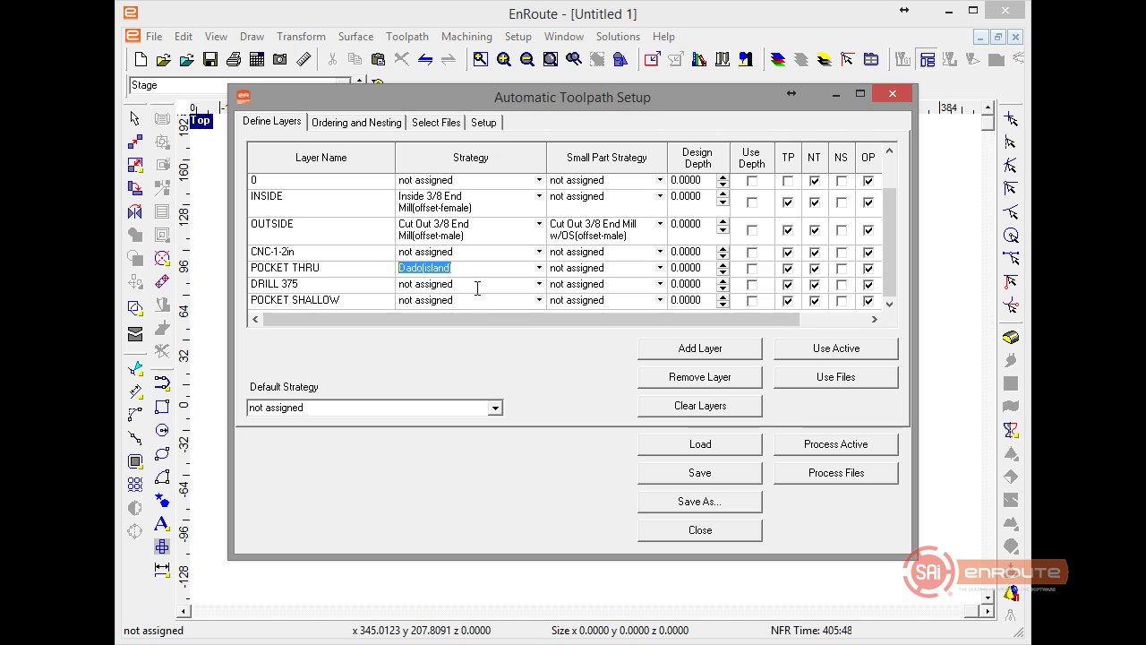
Step: Give DRILL 375 the 5 MM Drill MM(Drill Center) strategy
{"action": "left_click", "coordinate": [539, 284]}
{"action": "scroll", "coordinate": [504, 376], "scroll_direction": "down", "scroll_amount": 5}
{"action": "scroll", "coordinate": [504, 385], "scroll_direction": "down", "scroll_amount": 1}
{"action": "scroll", "coordinate": [483, 367], "scroll_direction": "down", "scroll_amount": 5}
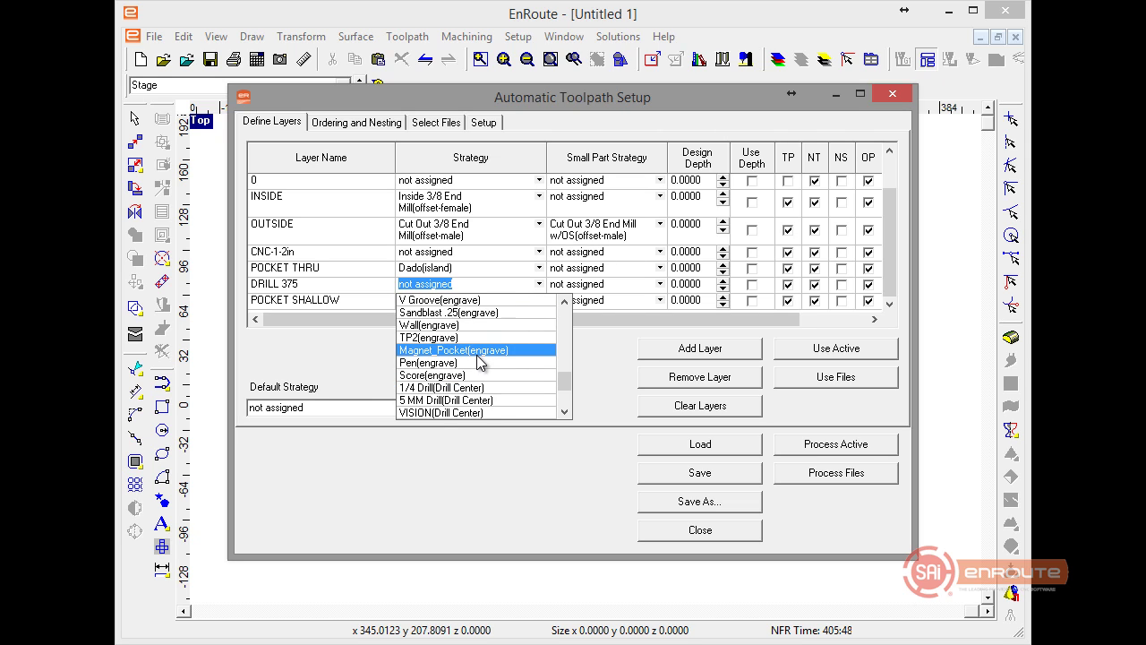
{"action": "scroll", "coordinate": [477, 359], "scroll_direction": "down", "scroll_amount": 3}
{"action": "left_click", "coordinate": [470, 351]}
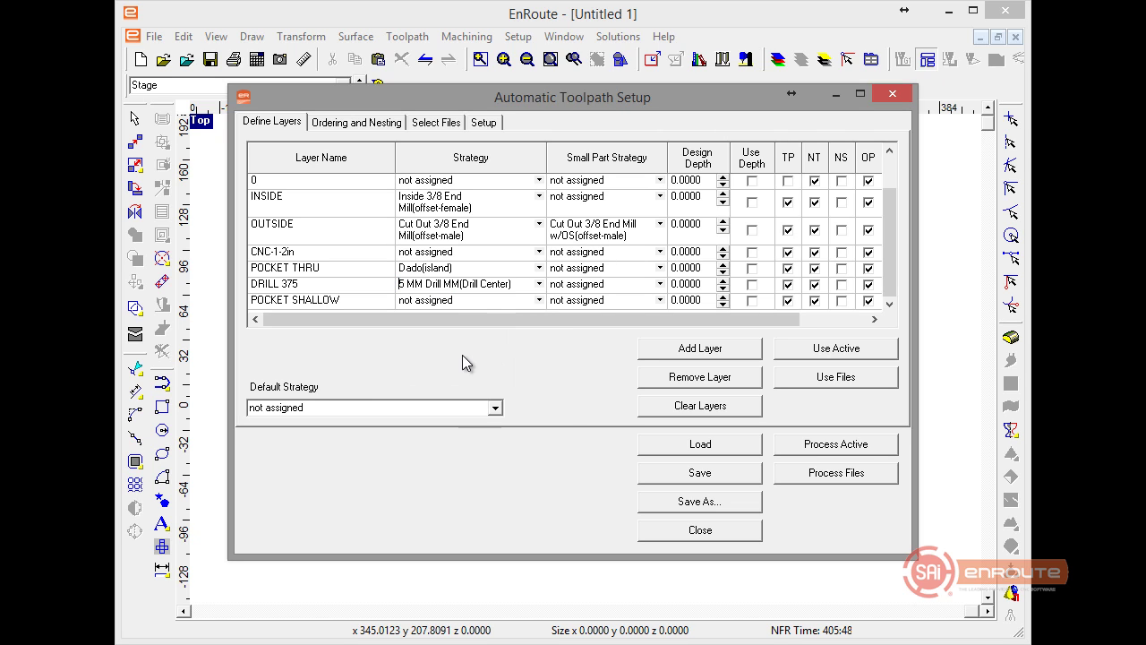
Step: Give POCKET SHALLOW Dado(island), then turn NS on and NT off for all layers
{"action": "left_click", "coordinate": [538, 300]}
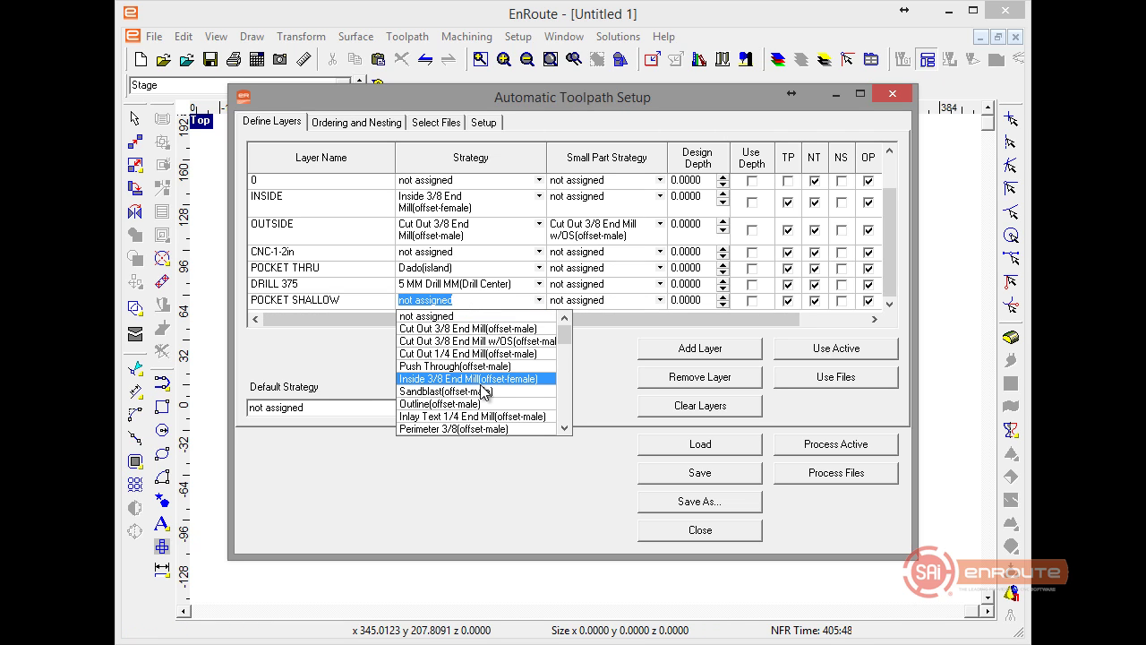
{"action": "scroll", "coordinate": [483, 385], "scroll_direction": "down", "scroll_amount": 5}
{"action": "scroll", "coordinate": [483, 387], "scroll_direction": "down", "scroll_amount": 2}
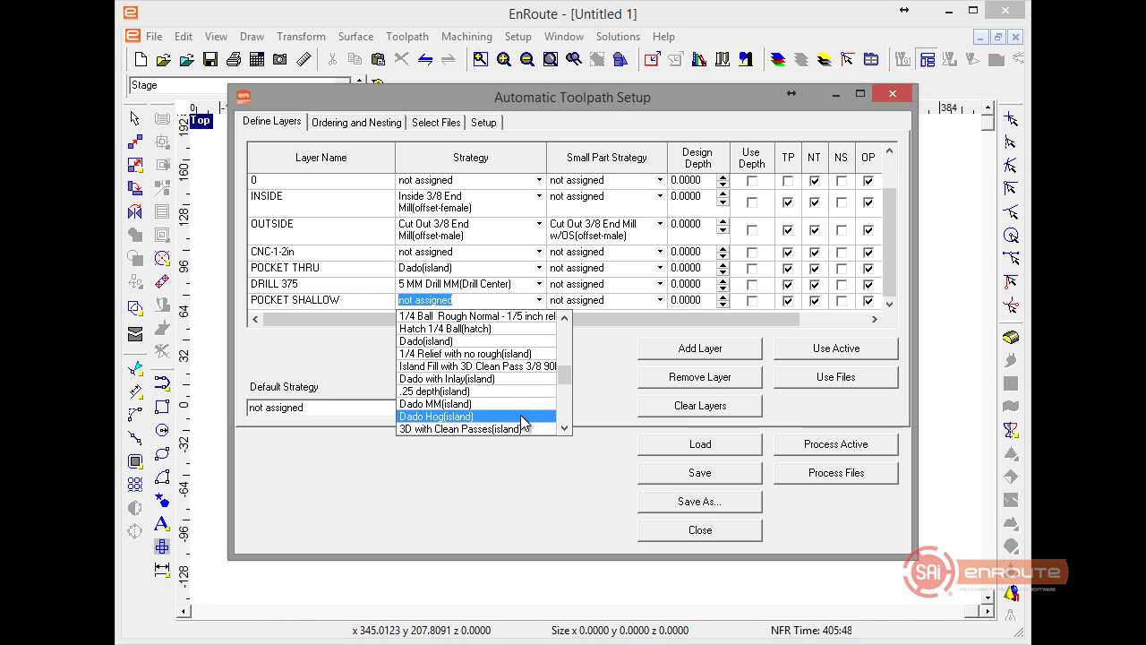
{"action": "left_click", "coordinate": [523, 342]}
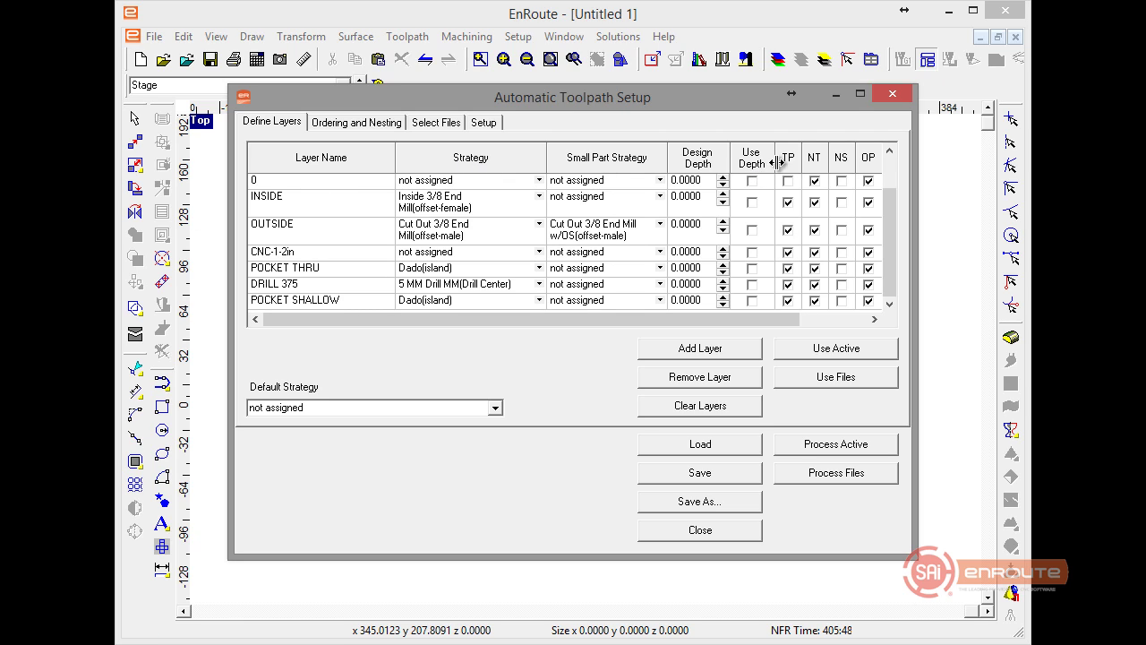
{"action": "left_click", "coordinate": [846, 159]}
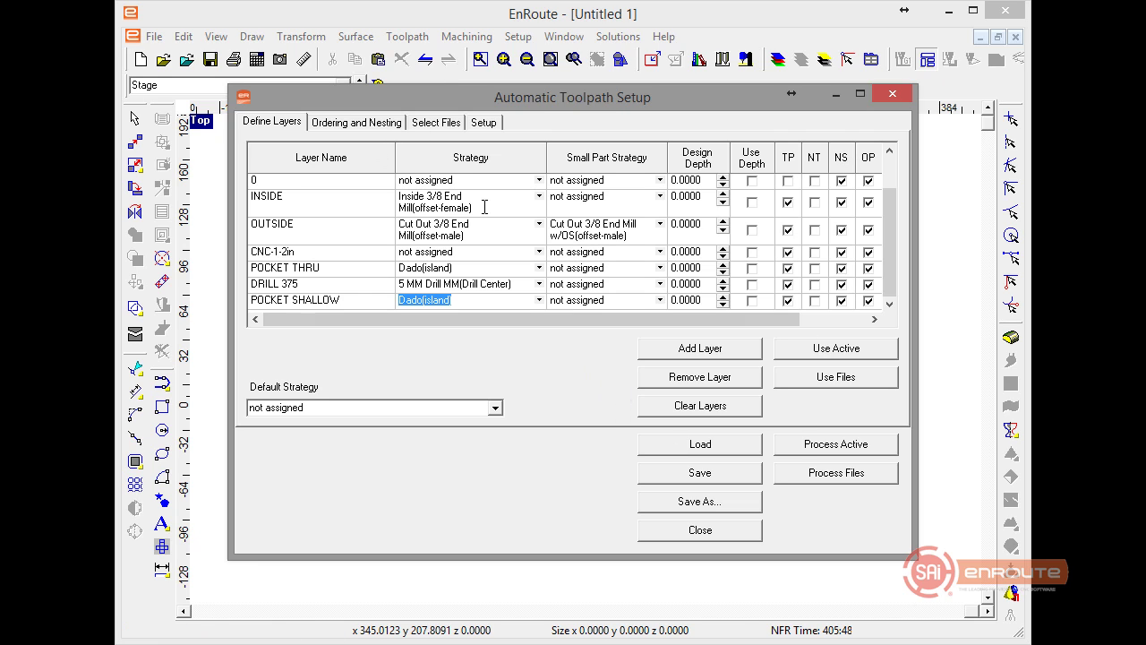
Step: Put Strategy first in Priority Order and order strategies Drill, Island Fill, Offset (female), Offset (male)
{"action": "left_click", "coordinate": [364, 125]}
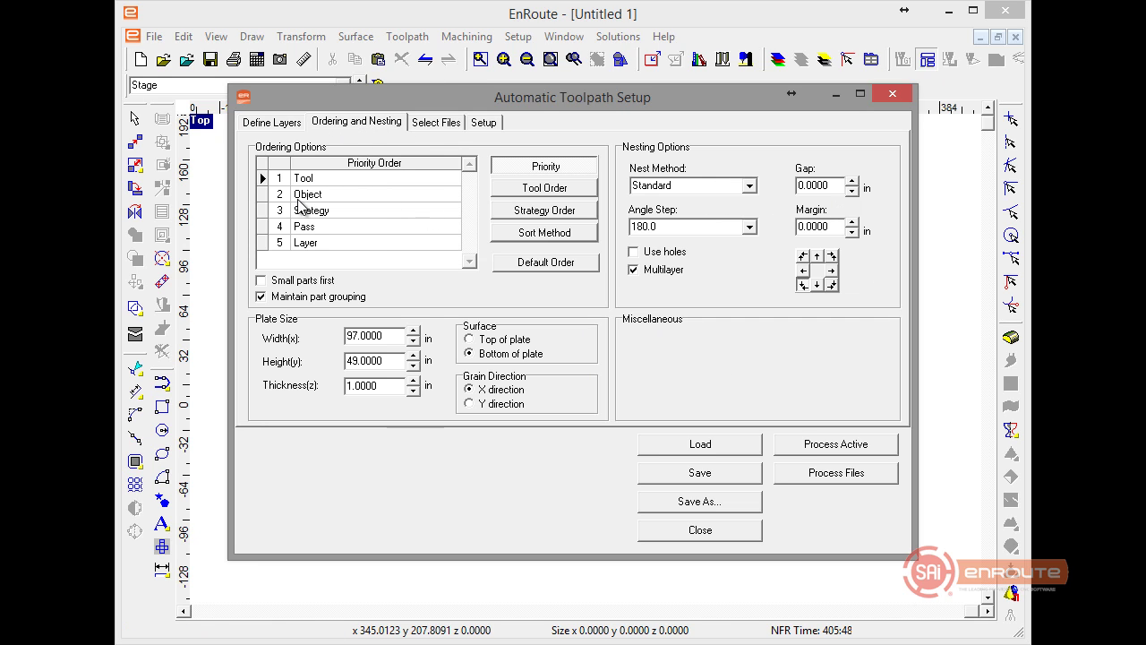
{"action": "left_click_drag", "start_coordinate": [261, 211], "coordinate": [309, 184]}
{"action": "left_click", "coordinate": [525, 215]}
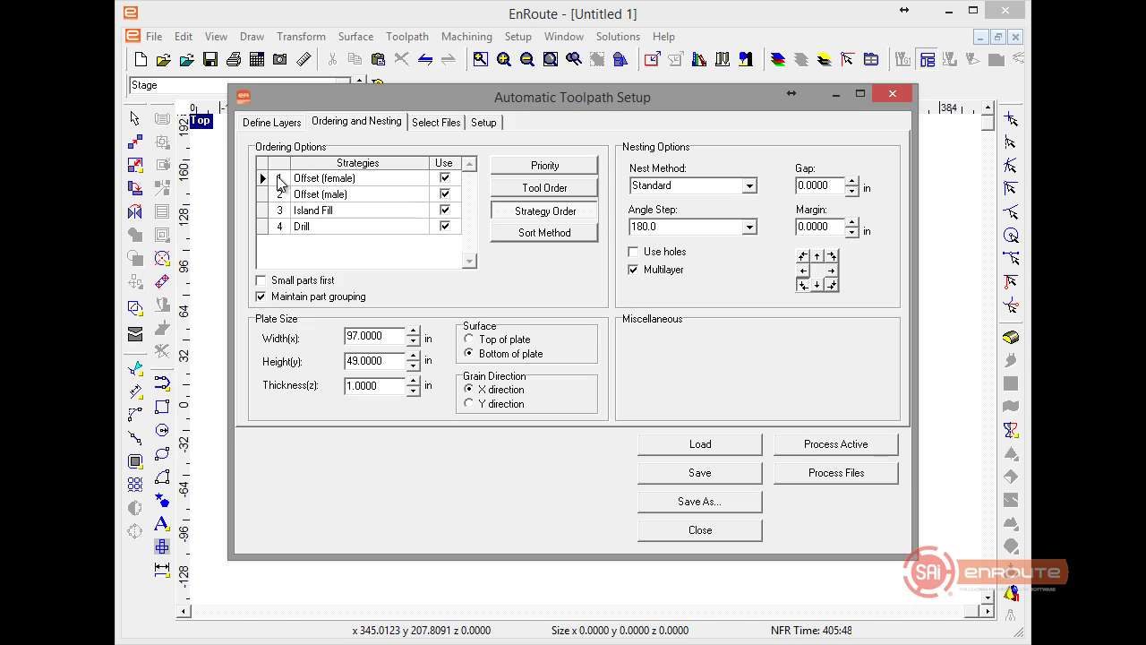
{"action": "left_click_drag", "start_coordinate": [258, 193], "coordinate": [254, 225]}
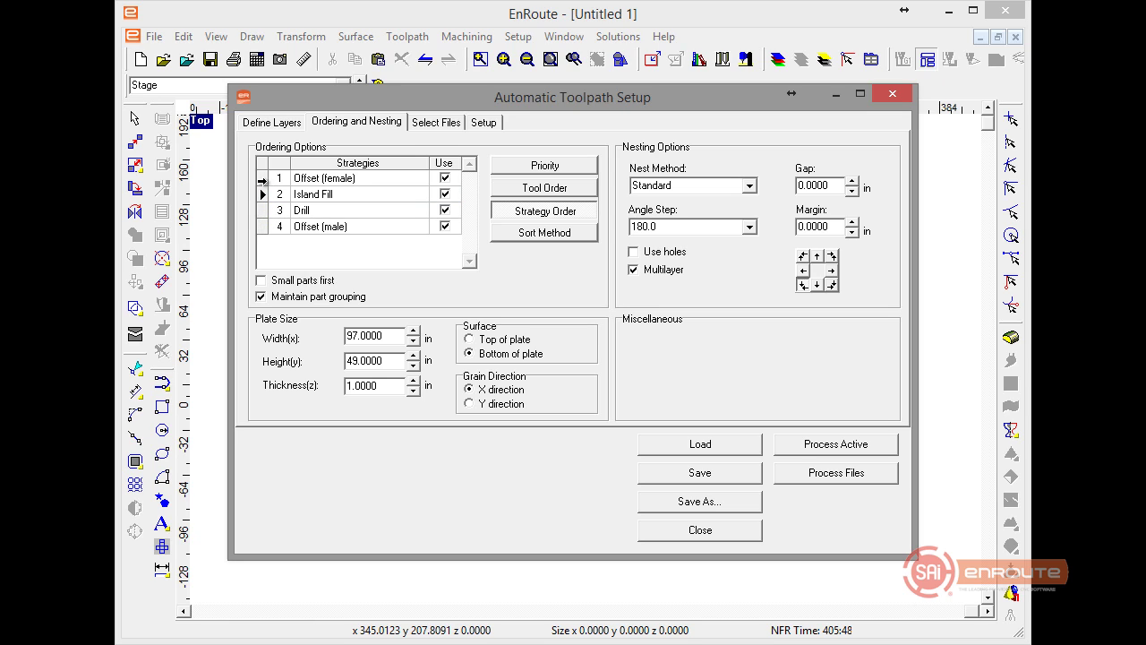
{"action": "mouse_move", "coordinate": [262, 180]}
{"action": "left_mouse_down"}
{"action": "mouse_move", "coordinate": [262, 220]}
{"action": "mouse_move", "coordinate": [267, 179]}
{"action": "left_mouse_up"}
{"action": "left_click", "coordinate": [262, 178]}
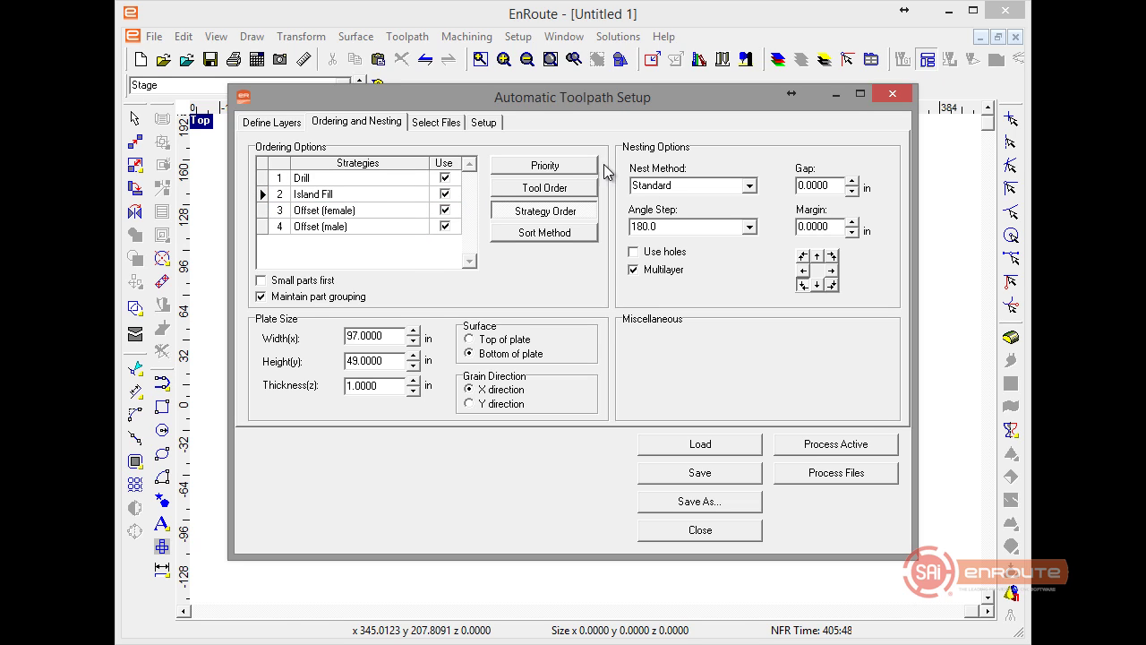
Step: Change the nesting start direction, set the angle step to 90, and keep the Standard nest method
{"action": "left_click", "coordinate": [803, 272]}
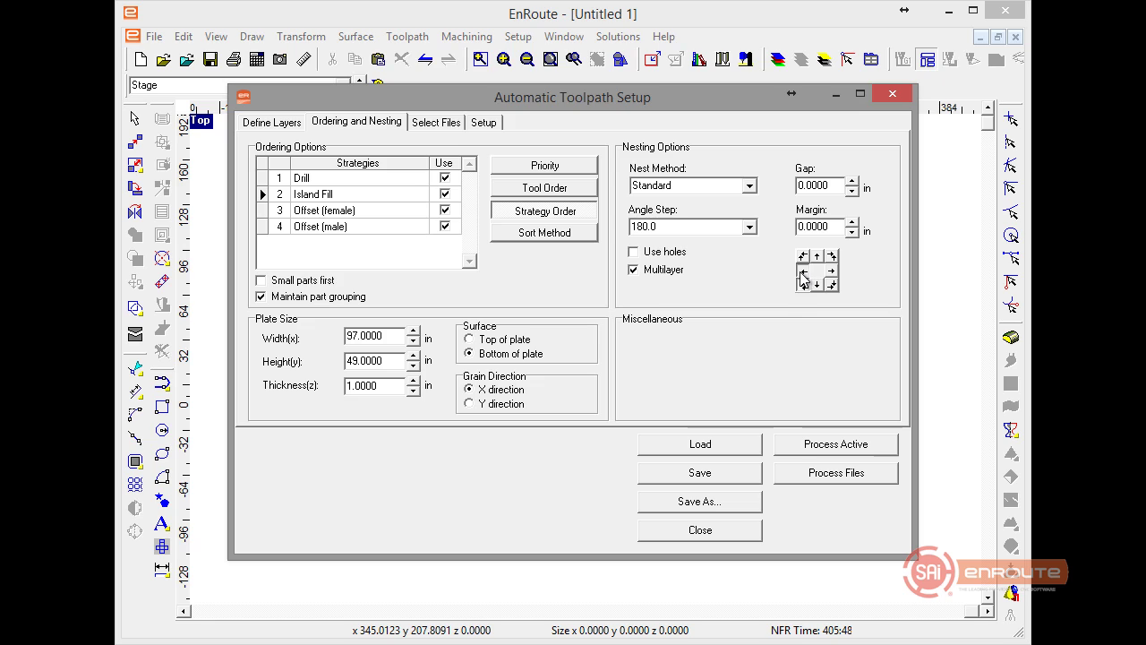
{"action": "left_click", "coordinate": [750, 228]}
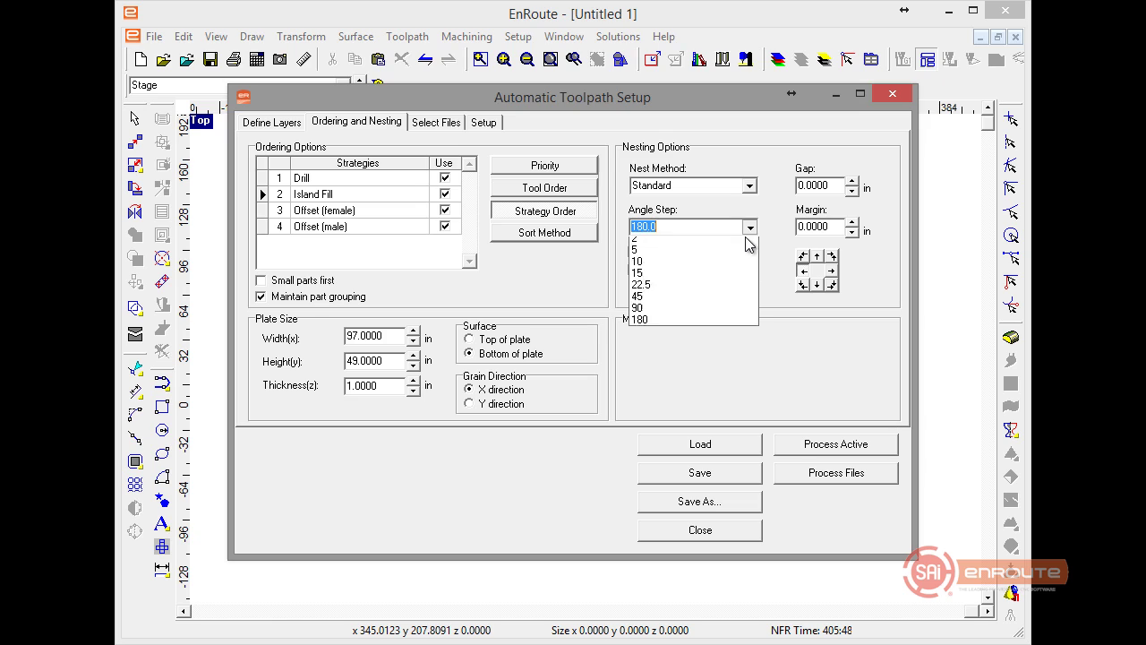
{"action": "left_click", "coordinate": [698, 325]}
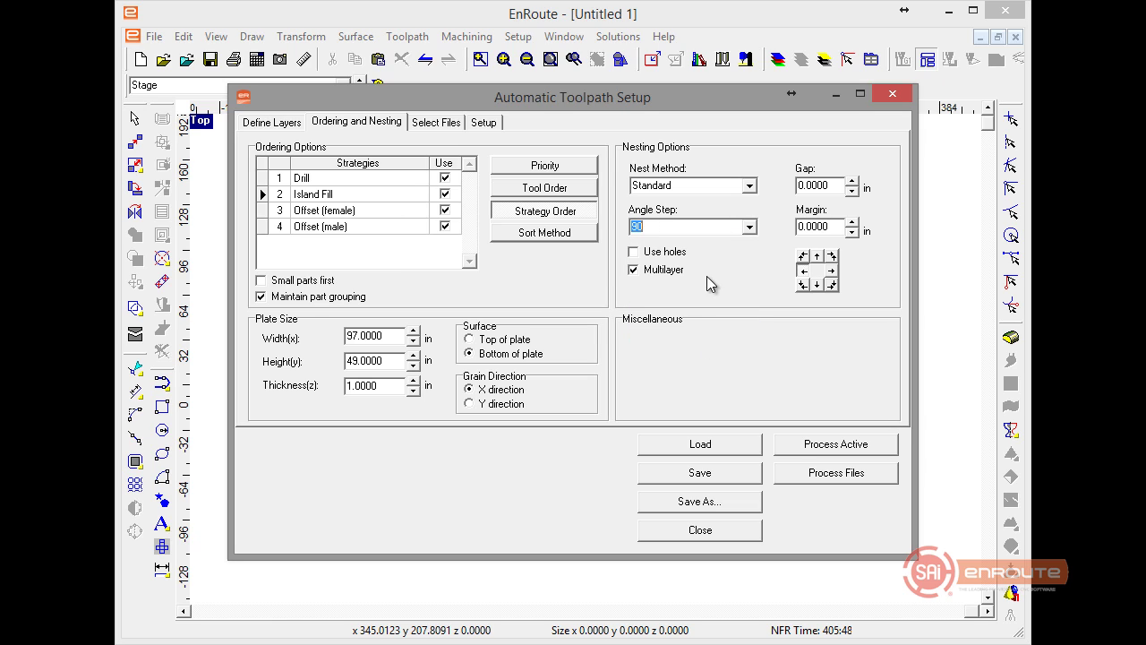
{"action": "left_click", "coordinate": [750, 186]}
{"action": "left_click", "coordinate": [734, 197]}
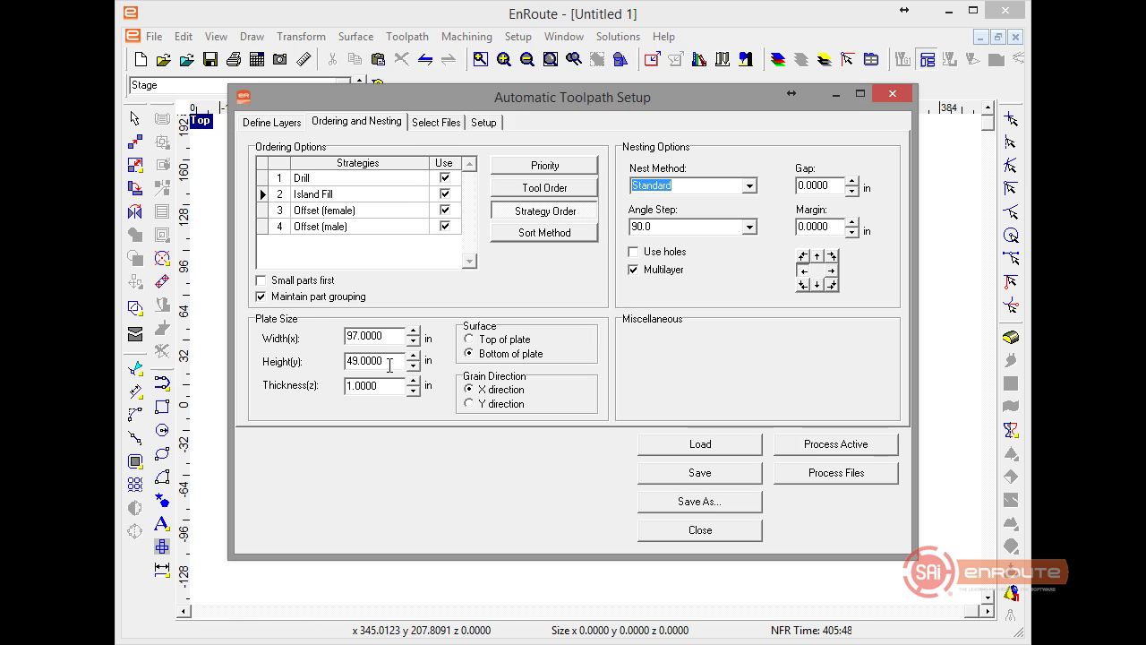
Step: Set the plate thickness (z) to 0.75 in
{"action": "left_click_drag", "start_coordinate": [387, 385], "coordinate": [222, 392]}
{"action": "key", "text": "BackSpace"}
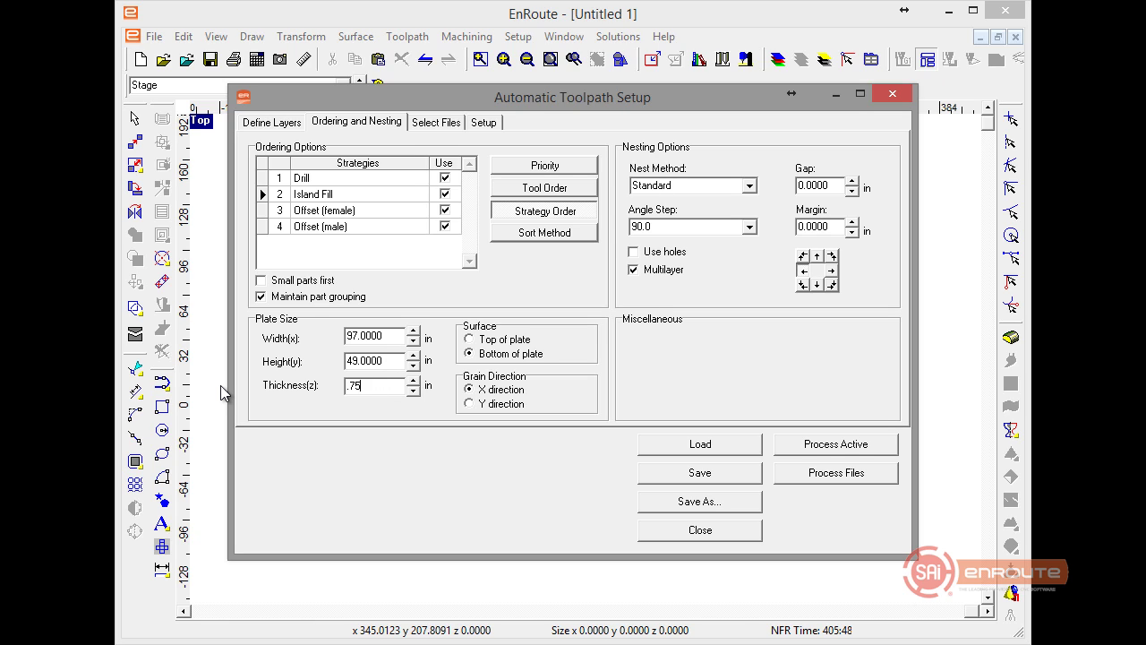
{"action": "type", "text": ".75"}
{"action": "key", "text": "Tab"}
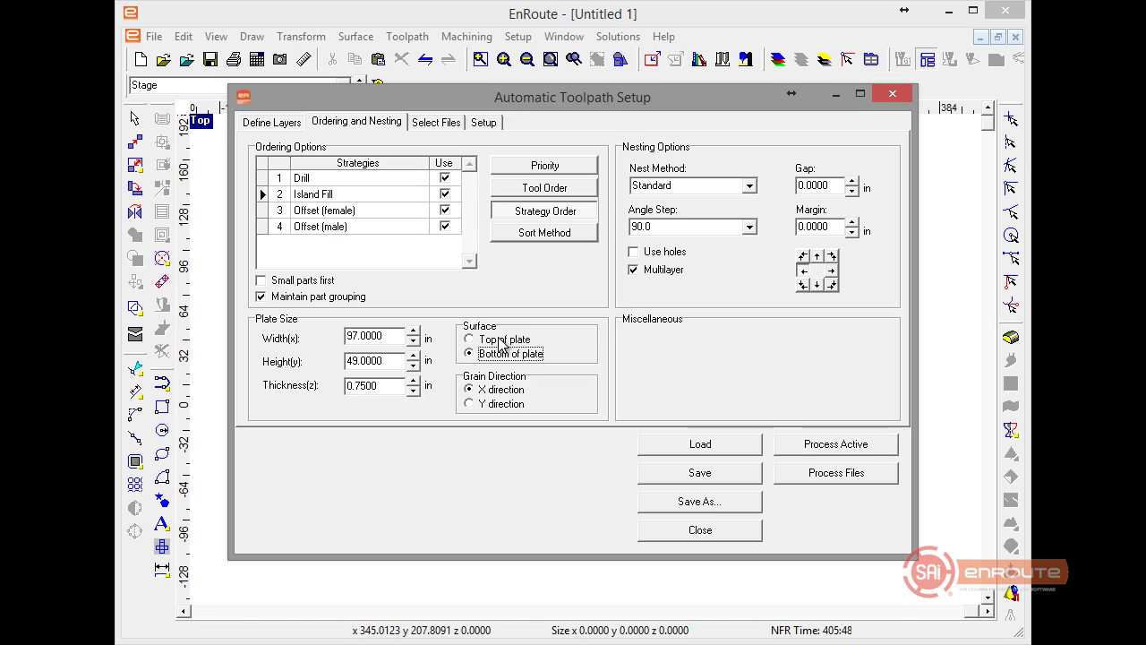
Step: On the Setup page, enable Create output files and disable Create label output
{"action": "left_click", "coordinate": [436, 123]}
{"action": "left_click", "coordinate": [483, 123]}
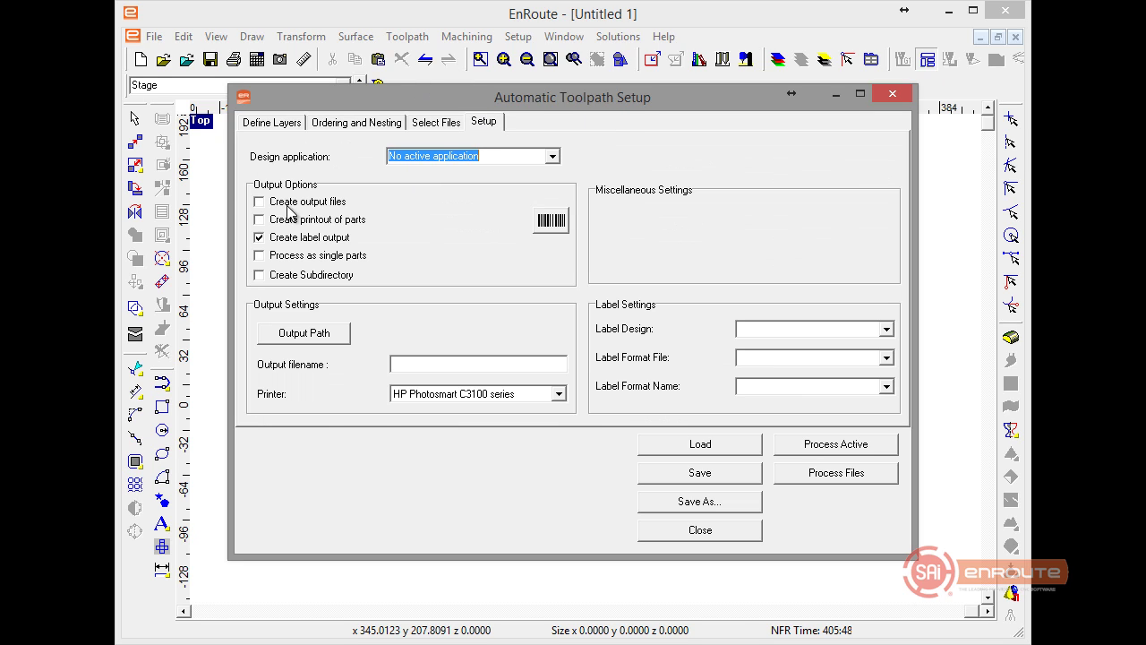
{"action": "left_click", "coordinate": [290, 203]}
{"action": "left_click", "coordinate": [290, 239]}
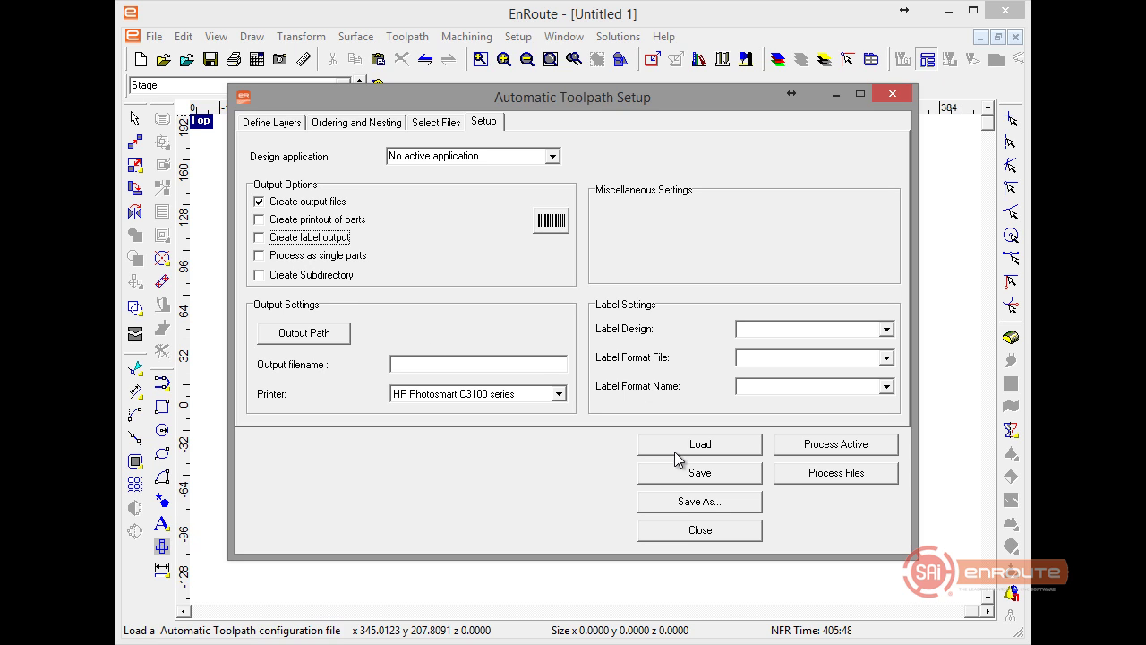
Step: Save the toolpath configuration as DXF2.atp in the AutoTP folder
{"action": "left_click", "coordinate": [680, 501]}
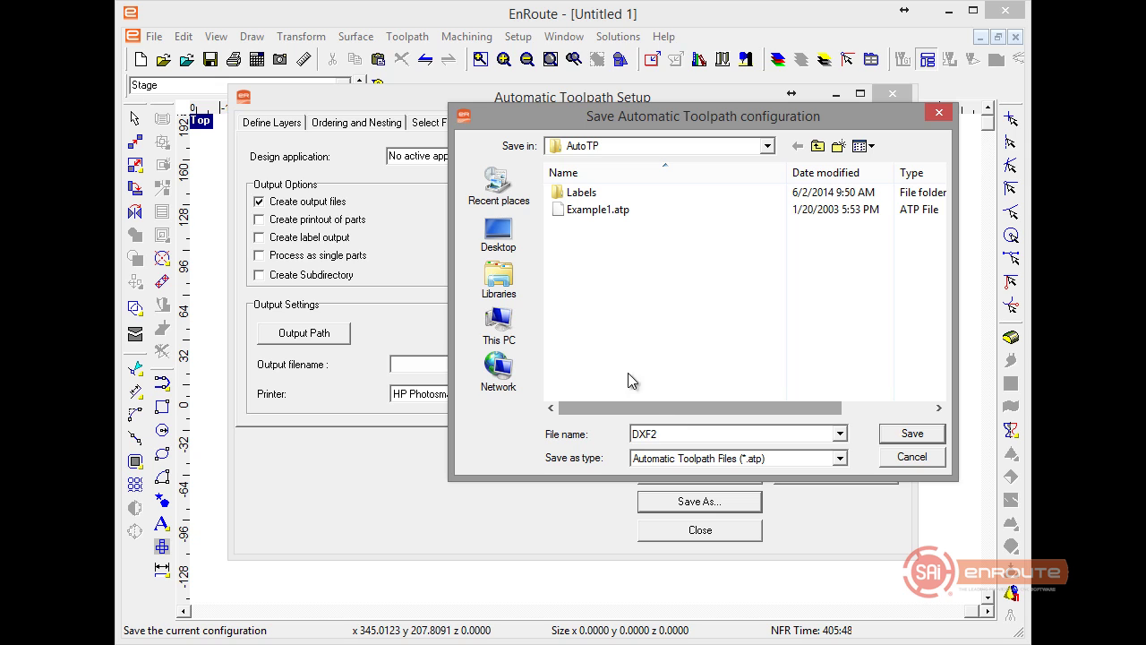
{"action": "left_click", "coordinate": [767, 149]}
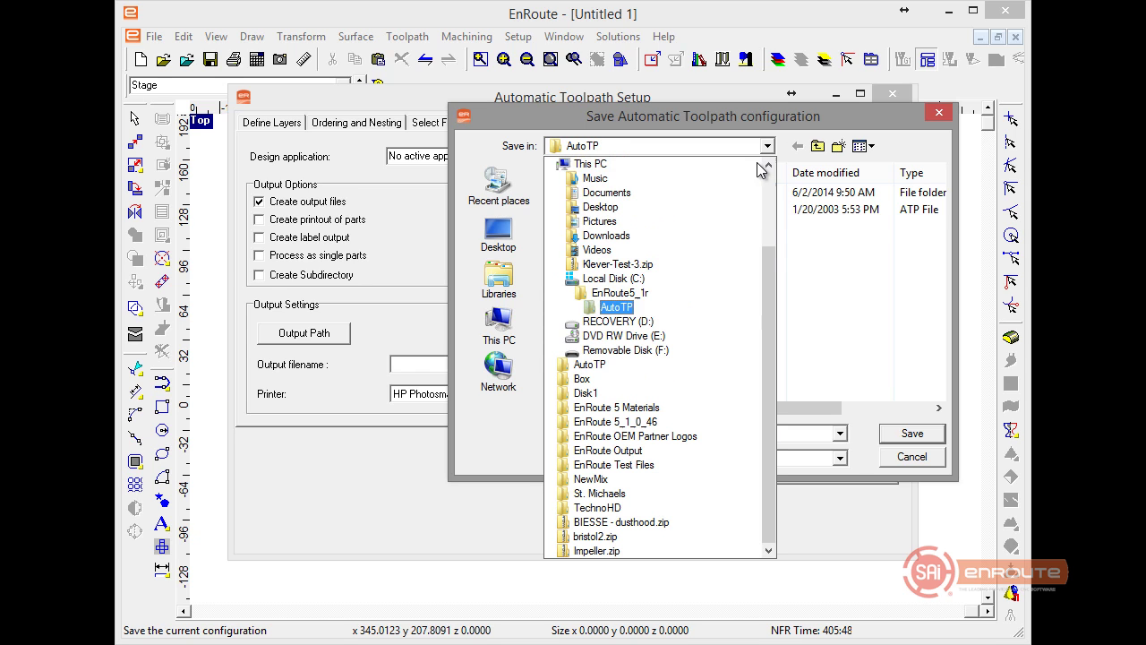
{"action": "left_click", "coordinate": [692, 303]}
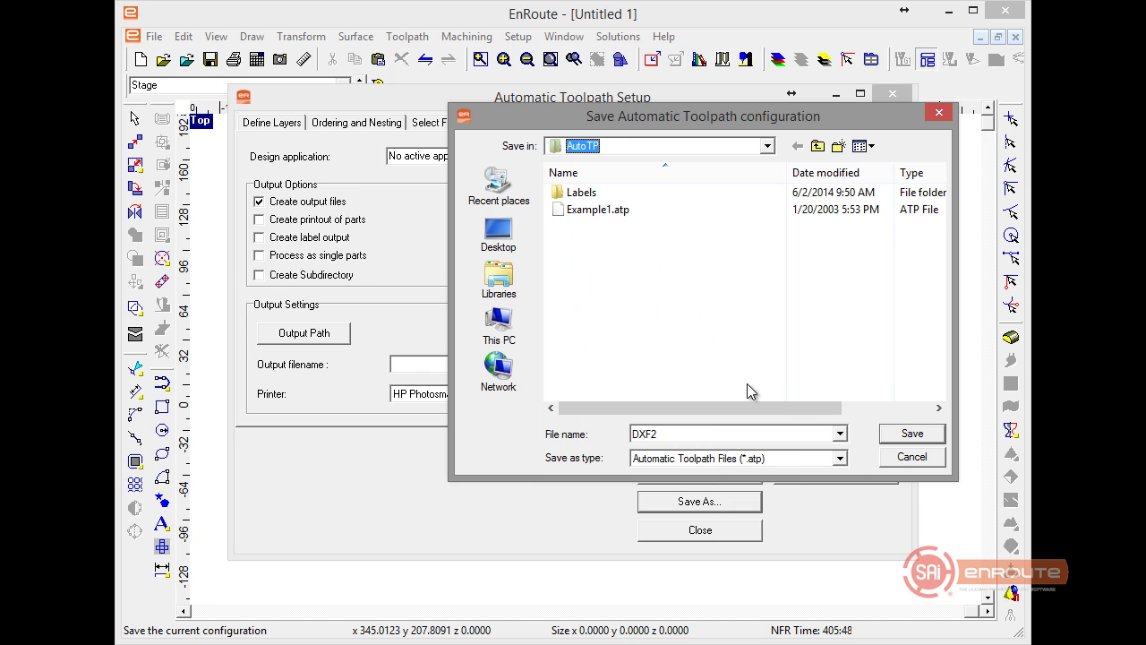
{"action": "left_click", "coordinate": [912, 434]}
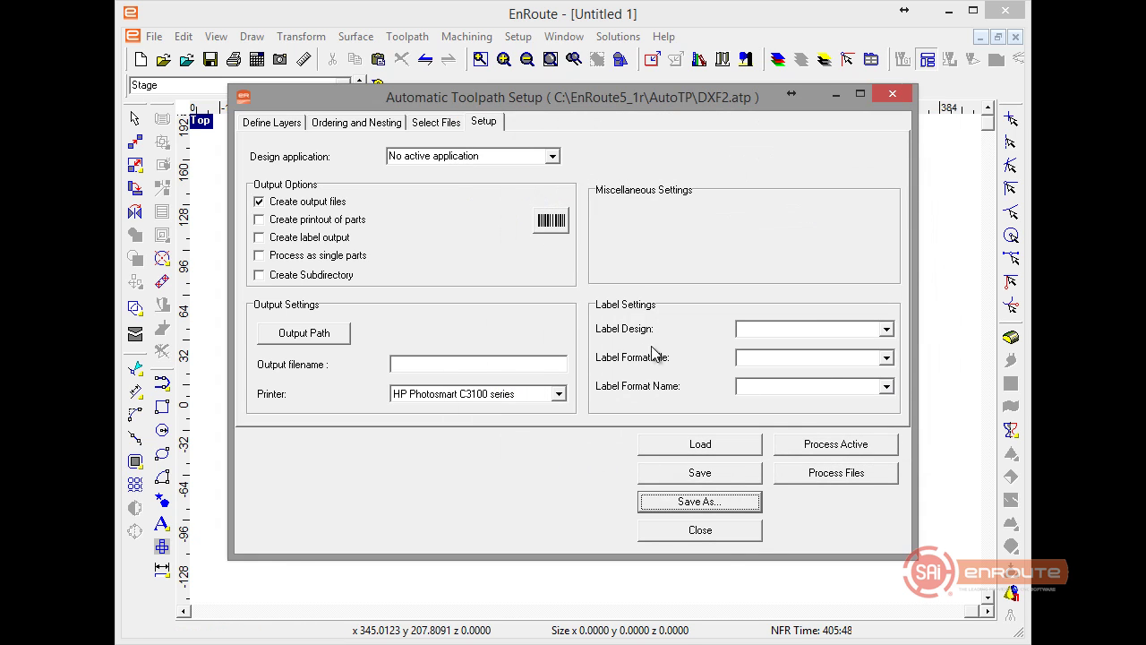
Step: Process the active drawing into three nest_separate_output .cnc files
{"action": "left_click", "coordinate": [804, 477]}
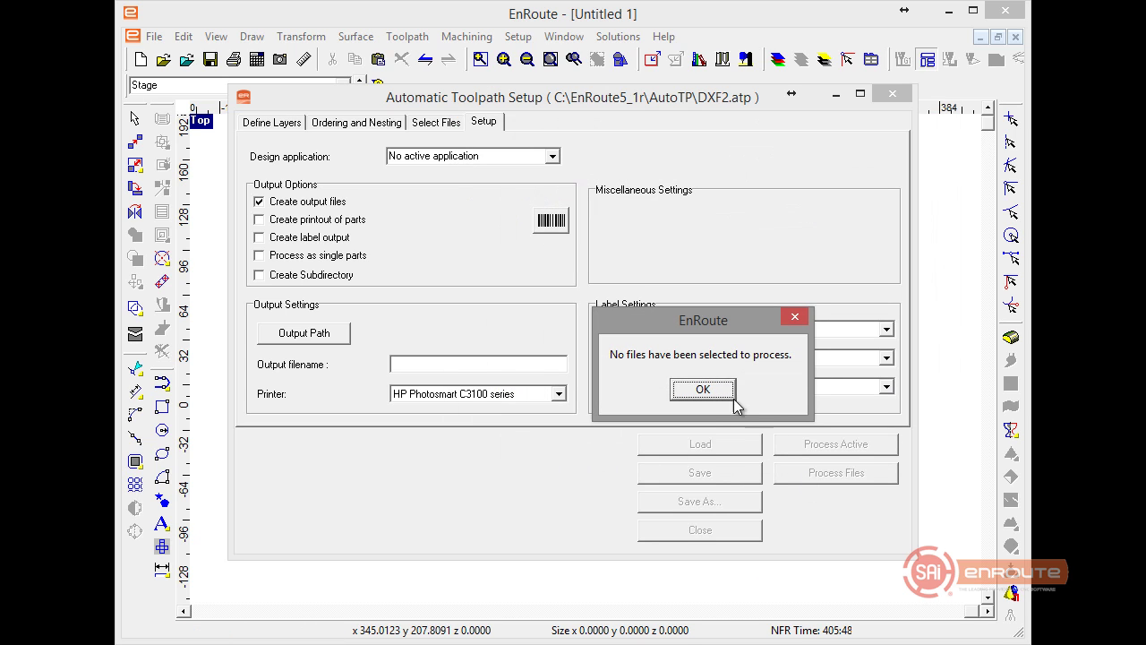
{"action": "left_click", "coordinate": [703, 390]}
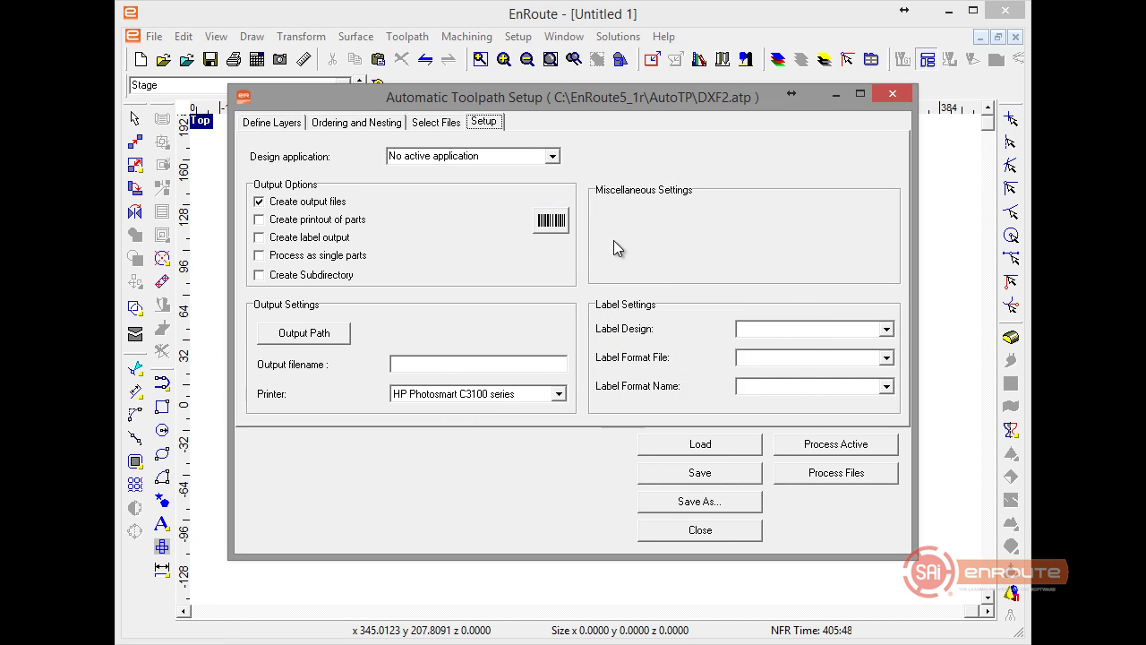
{"action": "left_click", "coordinate": [795, 451]}
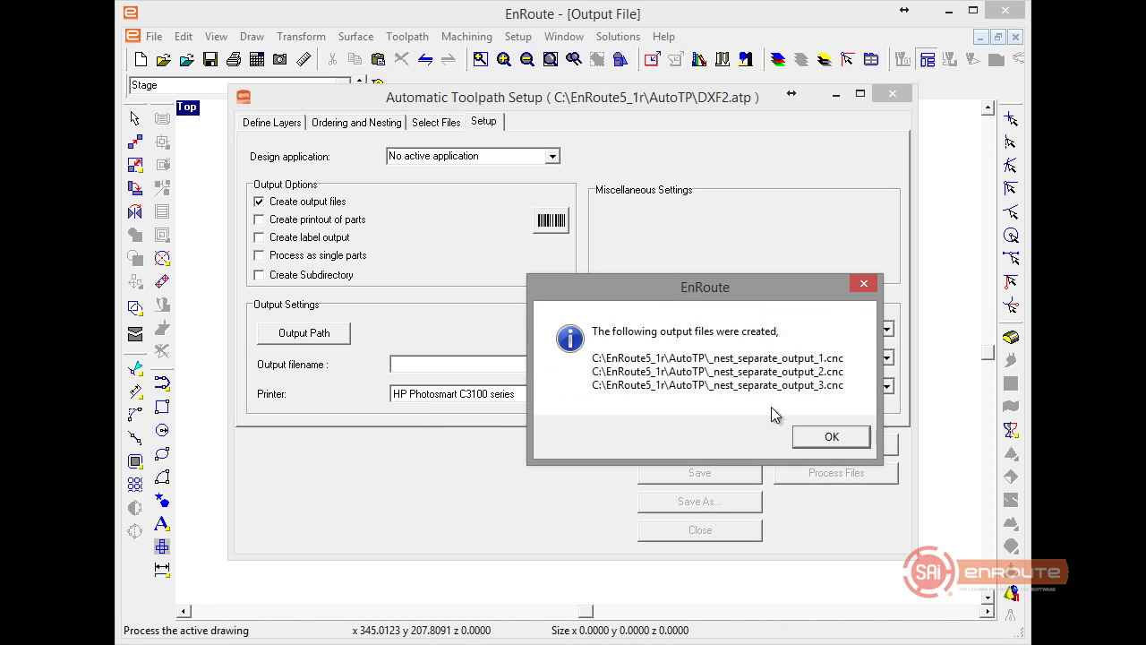
Step: Display nest_separate_output_1 and zoom around its nested parts A1 and A3
{"action": "left_click", "coordinate": [820, 438]}
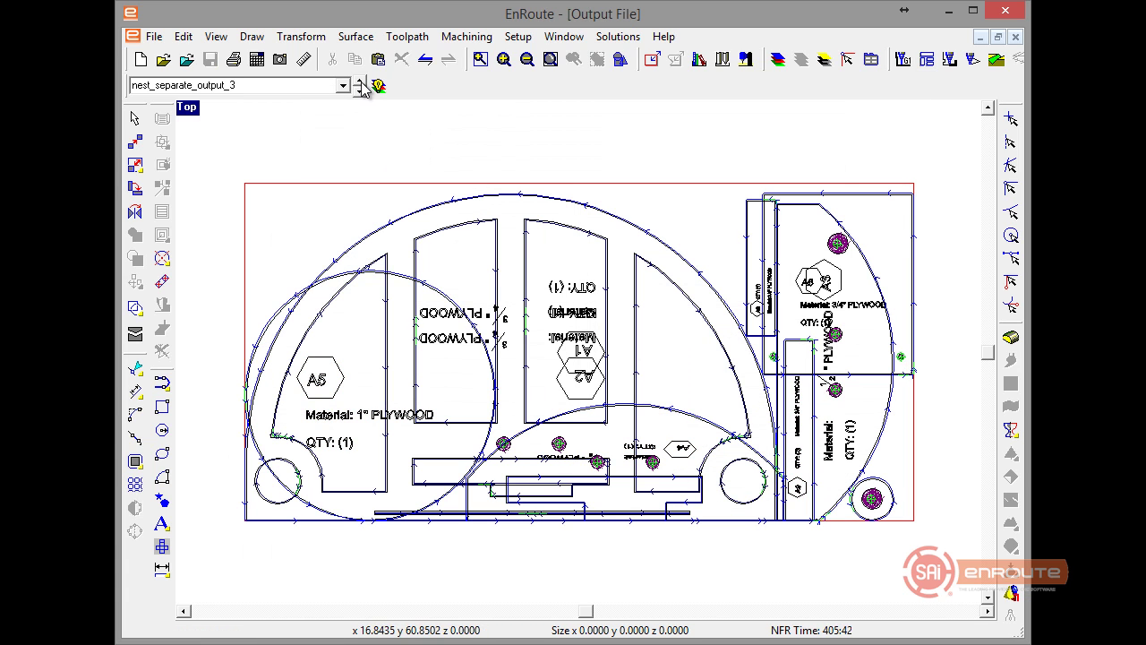
{"action": "left_click", "coordinate": [359, 81]}
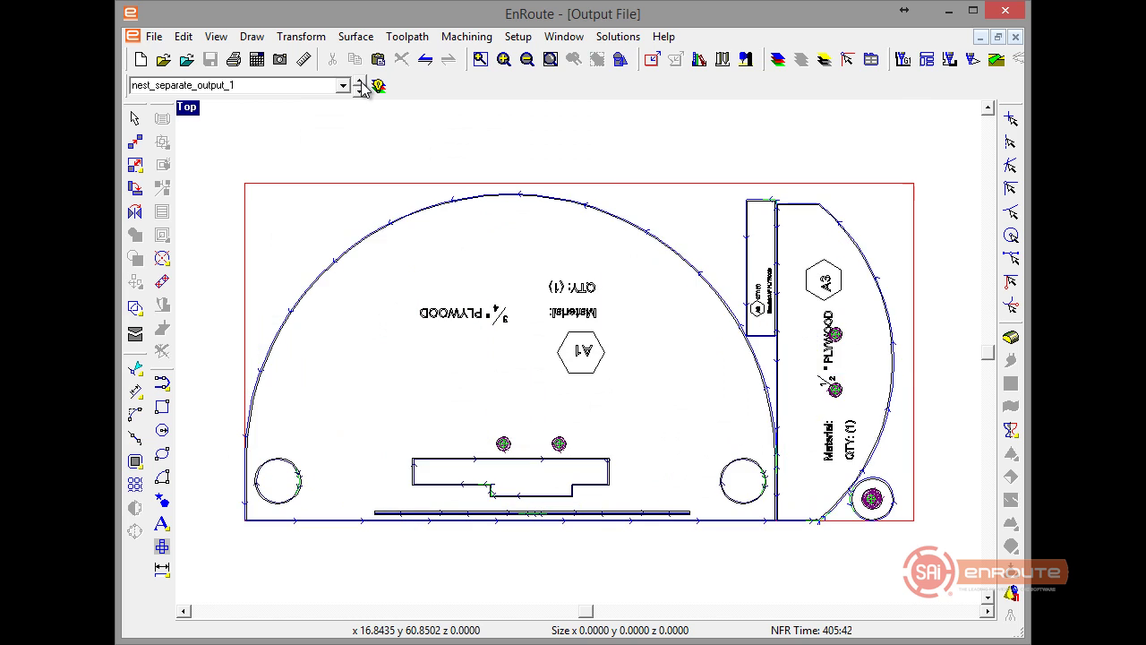
{"action": "scroll", "coordinate": [340, 284], "scroll_direction": "up", "scroll_amount": 2}
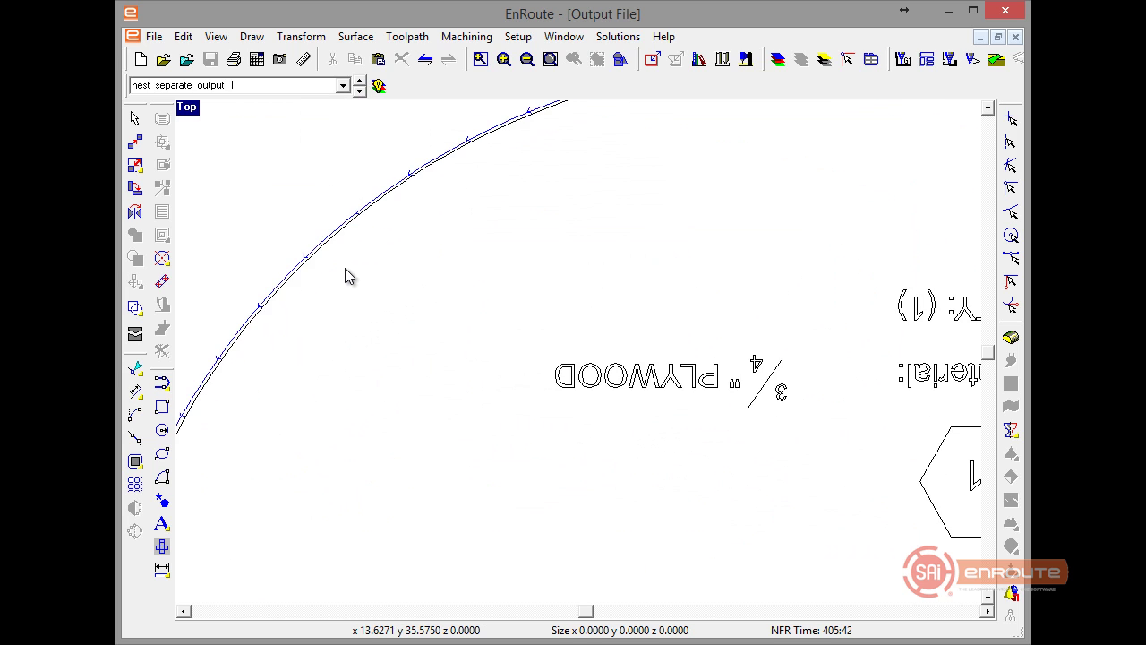
{"action": "scroll", "coordinate": [348, 274], "scroll_direction": "down", "scroll_amount": 3}
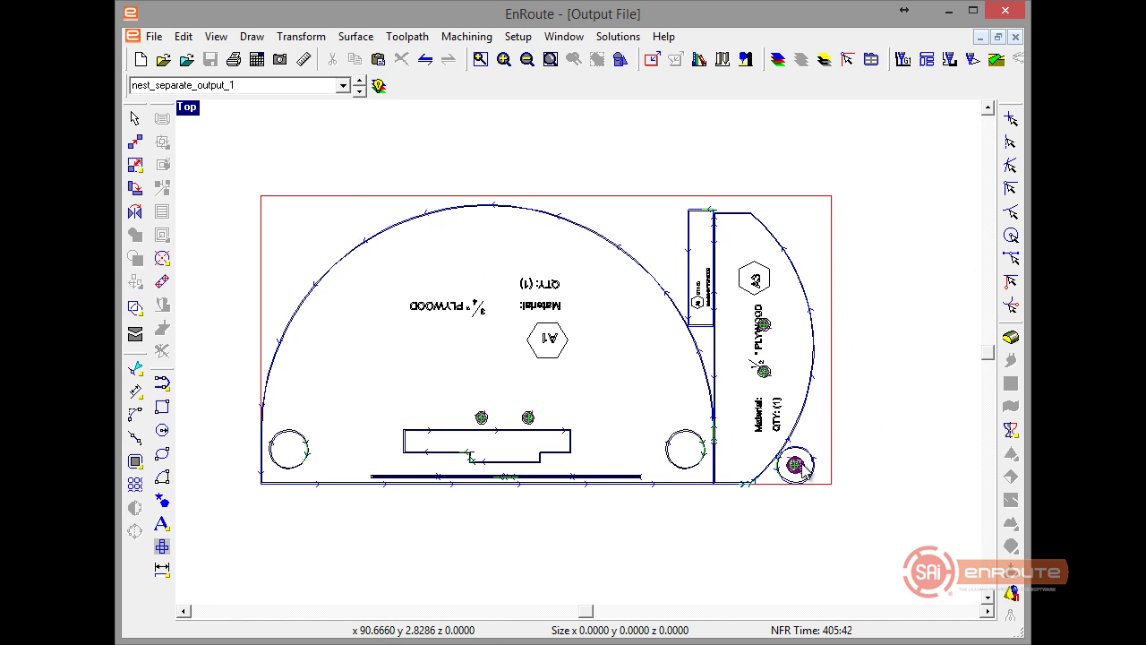
{"action": "scroll", "coordinate": [800, 468], "scroll_direction": "up", "scroll_amount": 3}
{"action": "scroll", "coordinate": [775, 337], "scroll_direction": "down", "scroll_amount": 3}
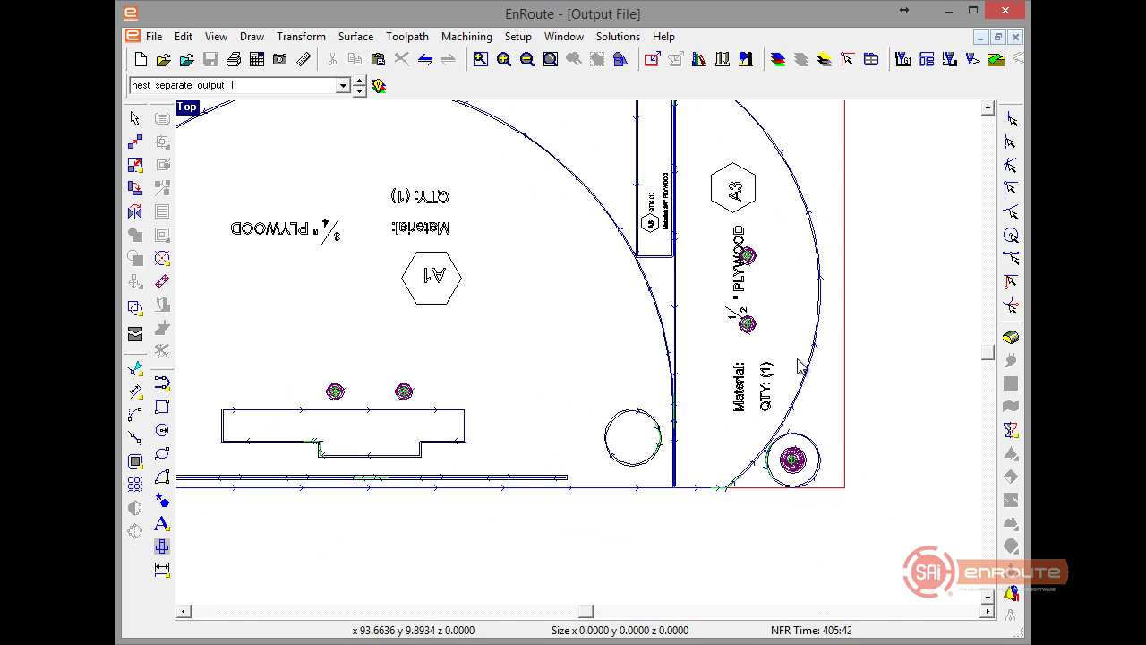
{"action": "scroll", "coordinate": [707, 237], "scroll_direction": "up", "scroll_amount": 2}
{"action": "scroll", "coordinate": [695, 396], "scroll_direction": "down", "scroll_amount": 3}
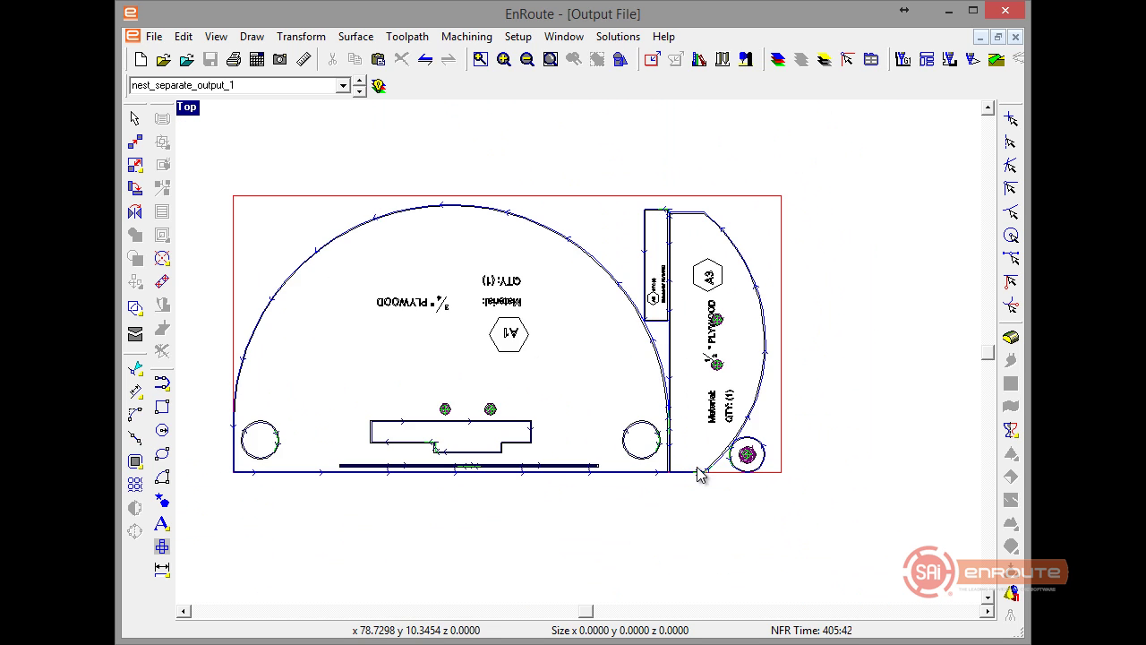
{"action": "scroll", "coordinate": [543, 391], "scroll_direction": "up", "scroll_amount": 2}
{"action": "scroll", "coordinate": [707, 499], "scroll_direction": "up", "scroll_amount": 2}
{"action": "scroll", "coordinate": [711, 558], "scroll_direction": "up", "scroll_amount": 1}
{"action": "scroll", "coordinate": [711, 558], "scroll_direction": "up", "scroll_amount": 1}
{"action": "scroll", "coordinate": [783, 519], "scroll_direction": "down", "scroll_amount": 3}
{"action": "scroll", "coordinate": [772, 461], "scroll_direction": "down", "scroll_amount": 2}
{"action": "scroll", "coordinate": [837, 304], "scroll_direction": "up", "scroll_amount": 2}
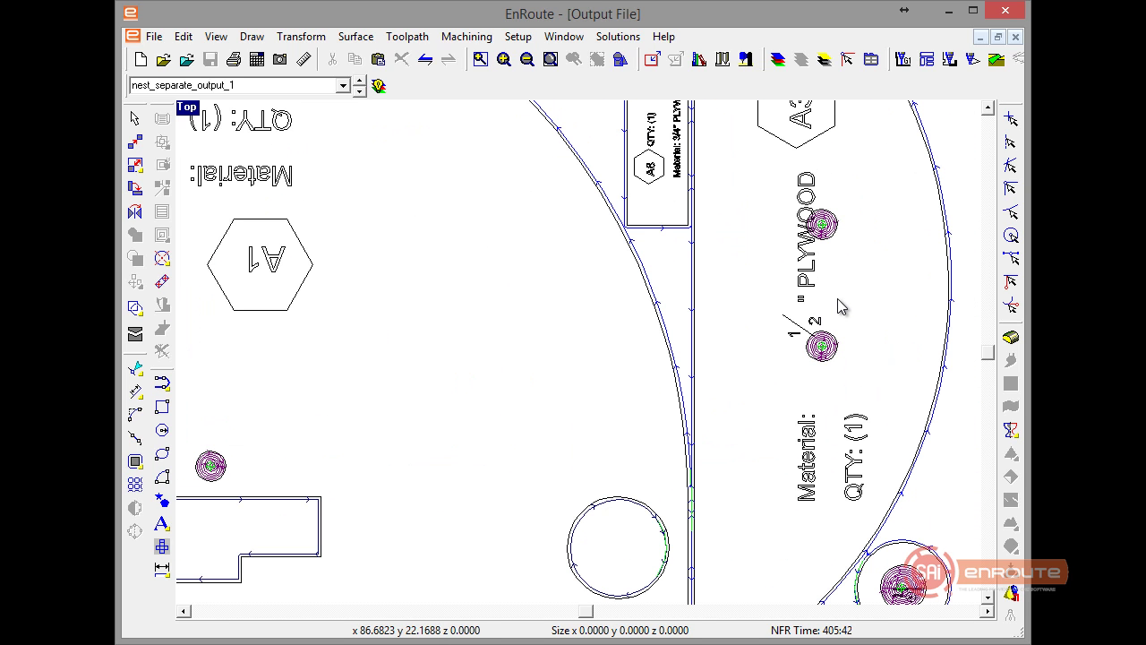
{"action": "scroll", "coordinate": [837, 300], "scroll_direction": "down", "scroll_amount": 4}
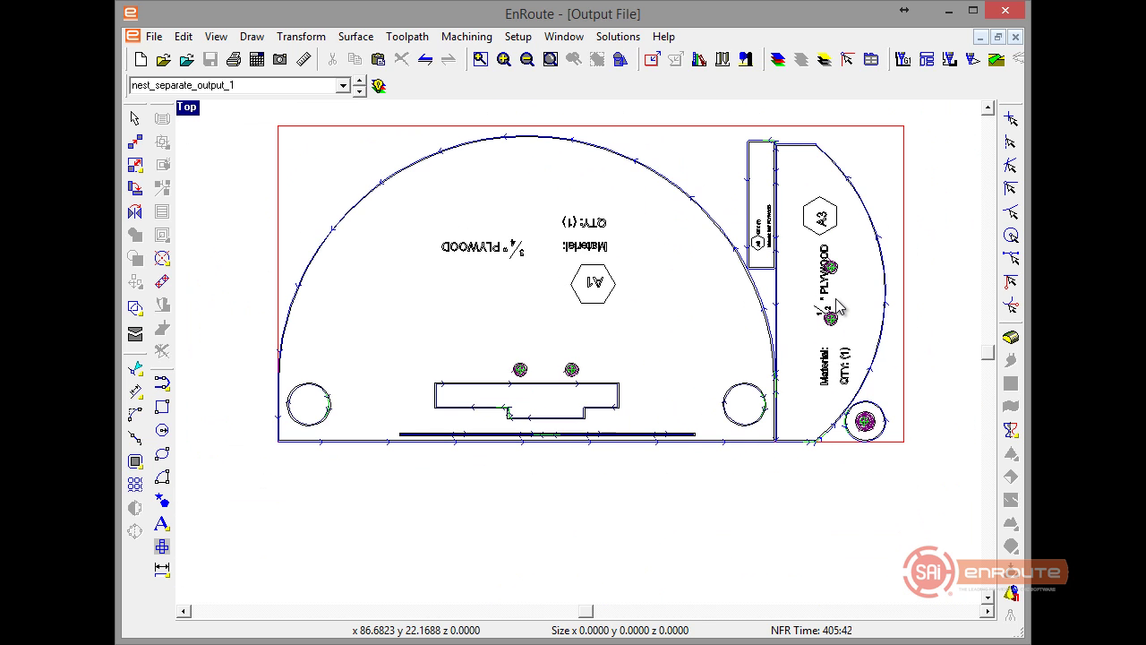
Step: Select part A1 to check its toolpaths, then clear the selection
{"action": "left_click", "coordinate": [445, 277]}
{"action": "scroll", "coordinate": [504, 188], "scroll_direction": "up", "scroll_amount": 5}
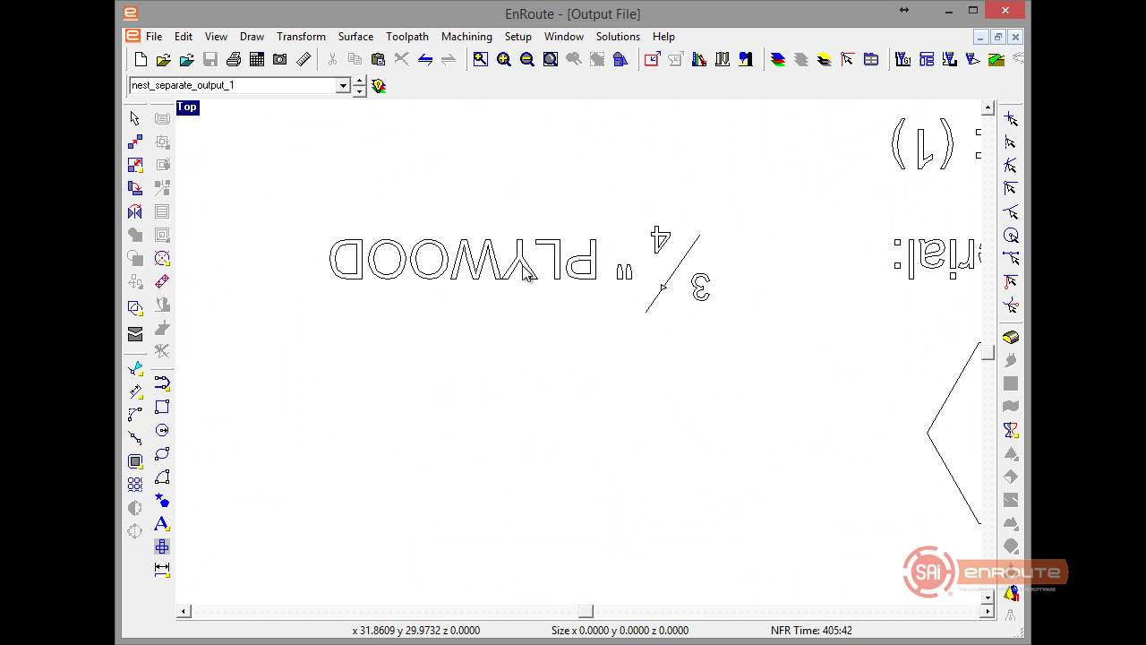
{"action": "scroll", "coordinate": [521, 273], "scroll_direction": "down", "scroll_amount": 4}
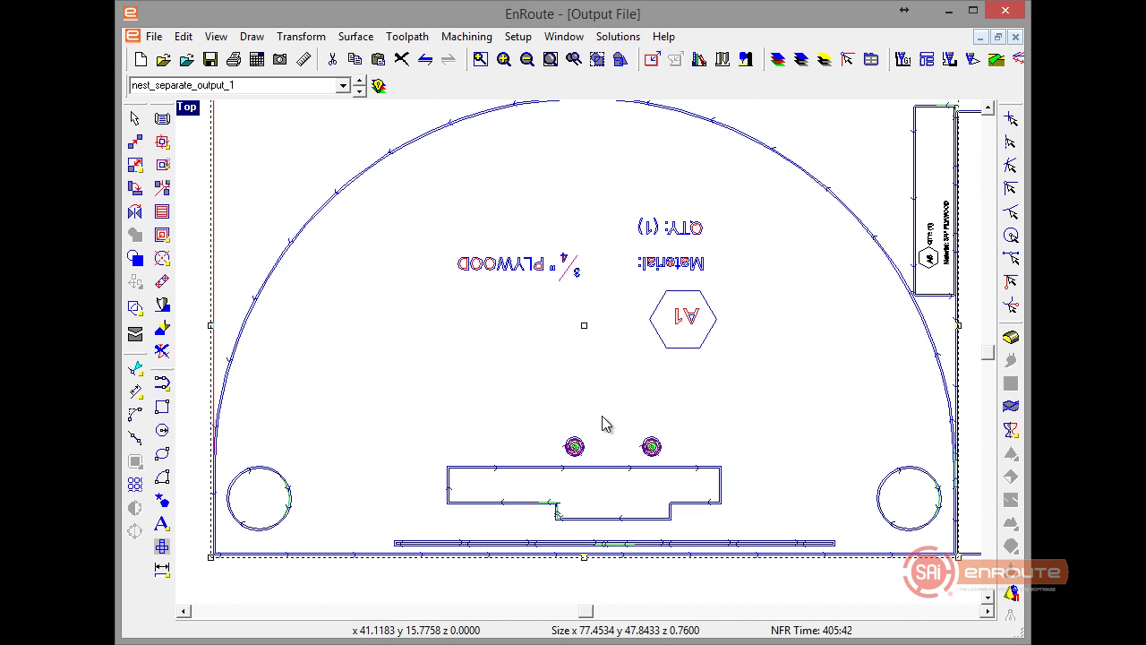
{"action": "left_click", "coordinate": [614, 537]}
{"action": "scroll", "coordinate": [616, 533], "scroll_direction": "up", "scroll_amount": 3}
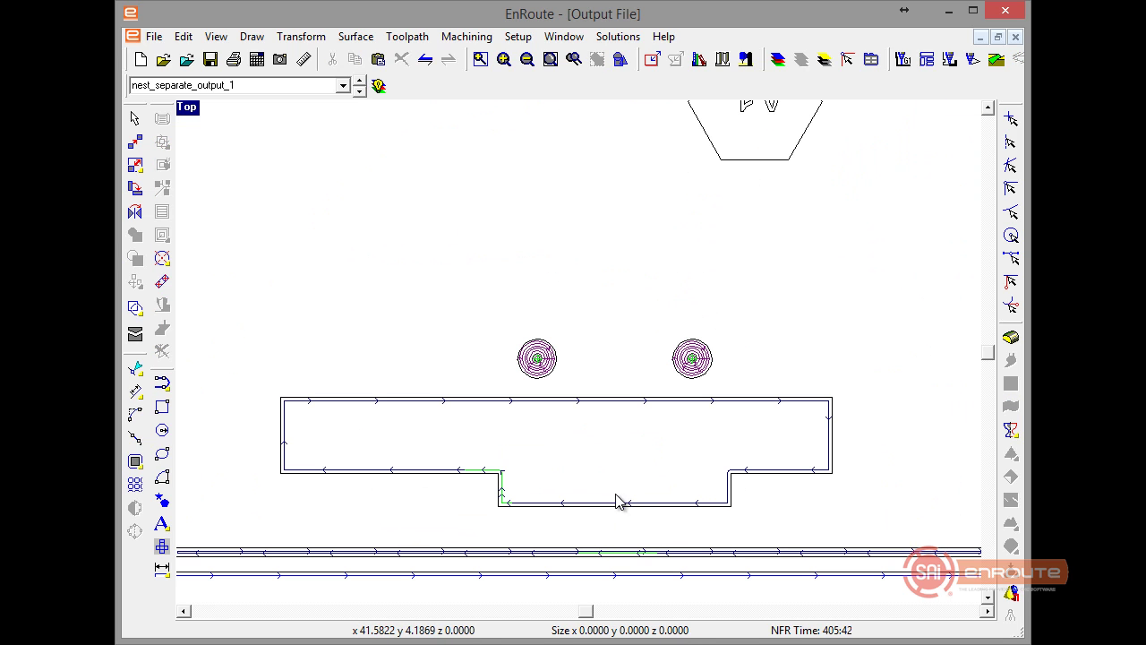
{"action": "right_click", "coordinate": [583, 508]}
{"action": "left_click", "coordinate": [626, 418]}
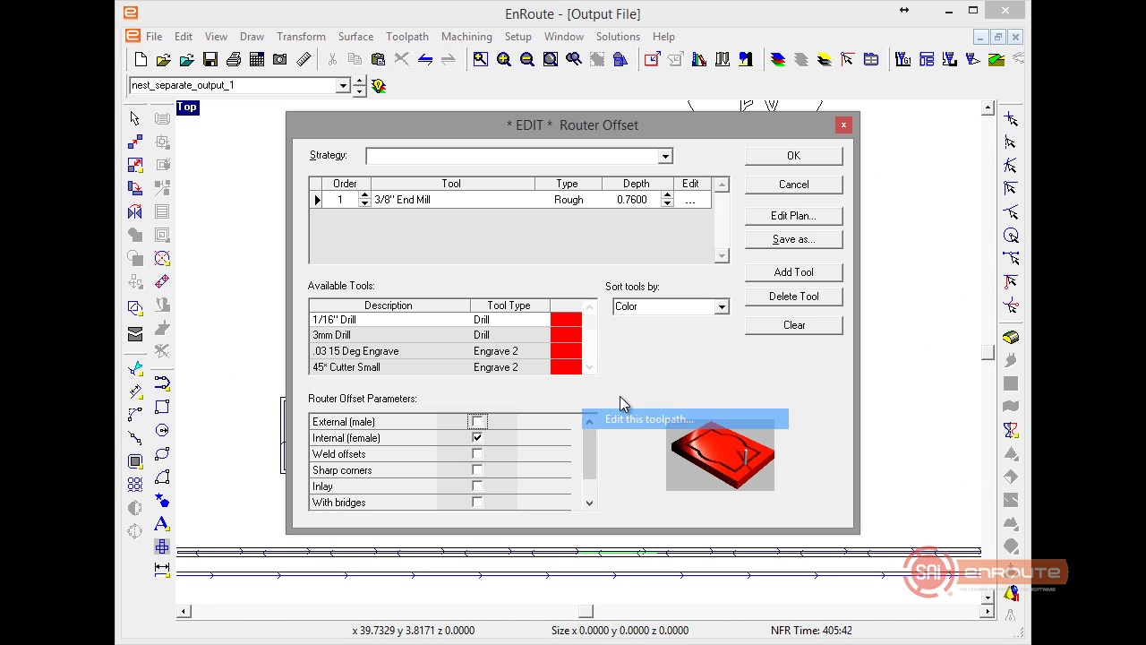
{"action": "left_click", "coordinate": [793, 184]}
{"action": "scroll", "coordinate": [564, 412], "scroll_direction": "down", "scroll_amount": 3}
{"action": "scroll", "coordinate": [511, 514], "scroll_direction": "up", "scroll_amount": 5}
{"action": "scroll", "coordinate": [498, 399], "scroll_direction": "down", "scroll_amount": 4}
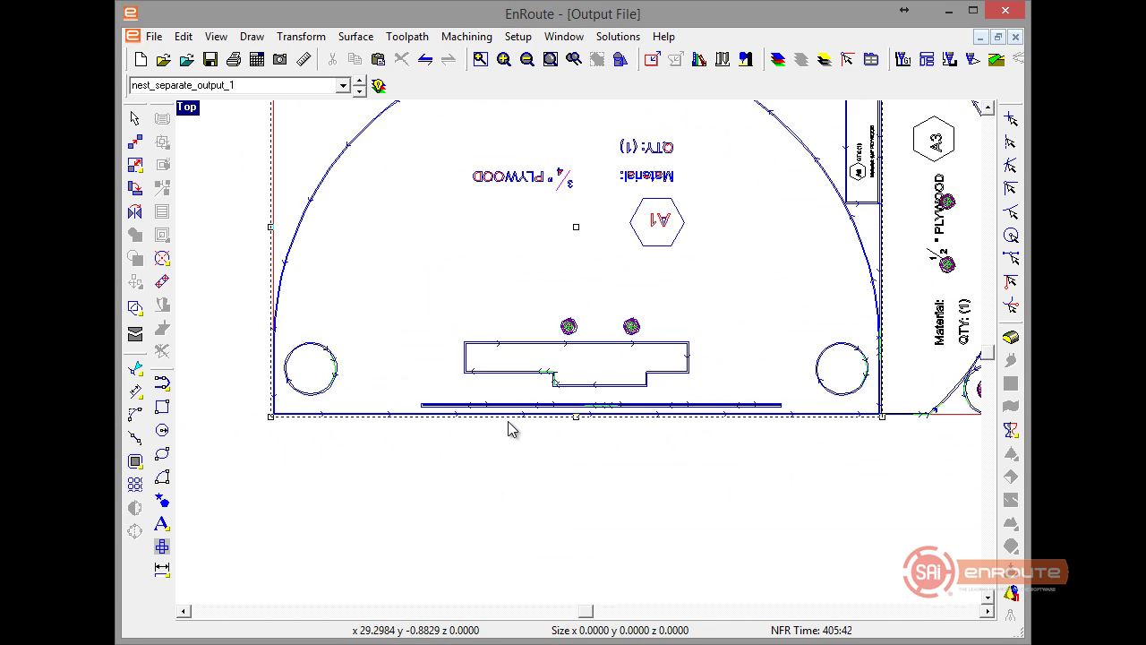
{"action": "scroll", "coordinate": [517, 223], "scroll_direction": "up", "scroll_amount": 2}
{"action": "scroll", "coordinate": [488, 358], "scroll_direction": "up", "scroll_amount": 2}
{"action": "scroll", "coordinate": [468, 248], "scroll_direction": "down", "scroll_amount": 3}
{"action": "left_click", "coordinate": [289, 325]}
{"action": "left_click", "coordinate": [162, 408]}
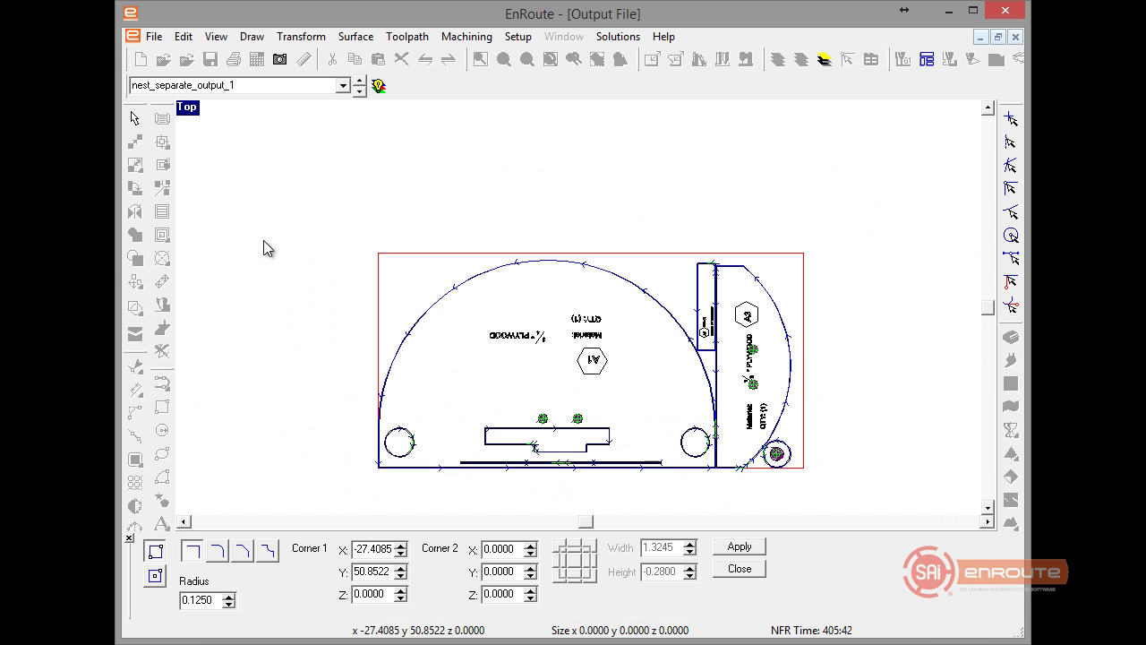
{"action": "left_click_drag", "start_coordinate": [326, 134], "coordinate": [508, 224]}
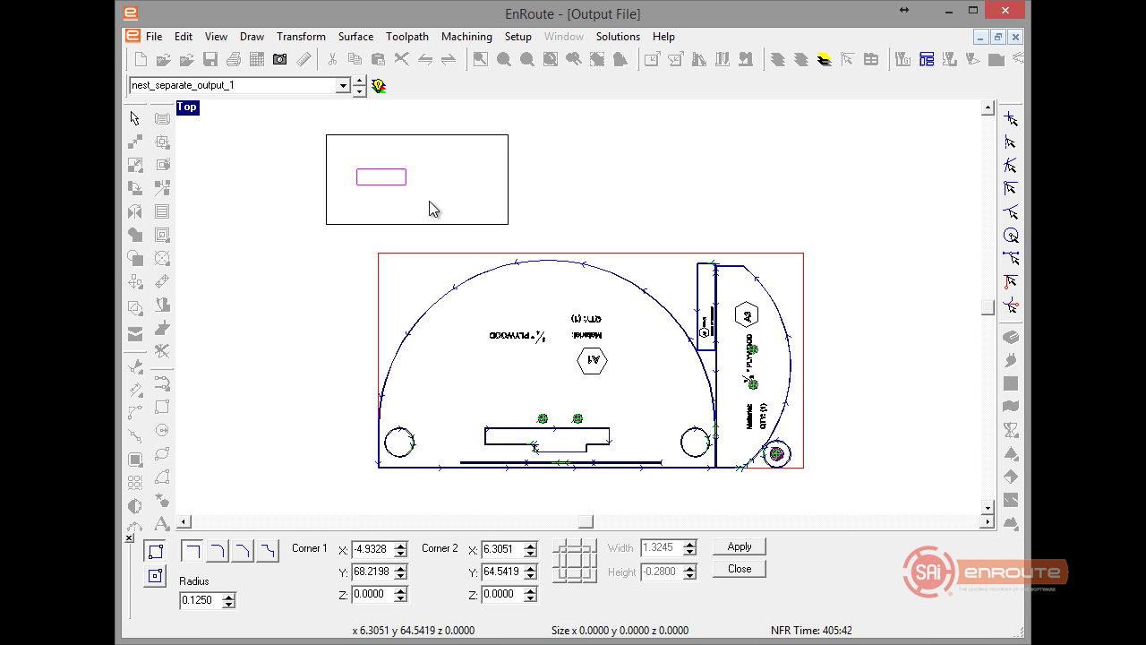
{"action": "left_click_drag", "start_coordinate": [433, 203], "coordinate": [440, 202]}
{"action": "scroll", "coordinate": [600, 171], "scroll_direction": "up", "scroll_amount": 1}
{"action": "left_click_drag", "start_coordinate": [258, 131], "coordinate": [582, 276]}
{"action": "scroll", "coordinate": [336, 215], "scroll_direction": "up", "scroll_amount": 2}
{"action": "scroll", "coordinate": [358, 161], "scroll_direction": "down", "scroll_amount": 3}
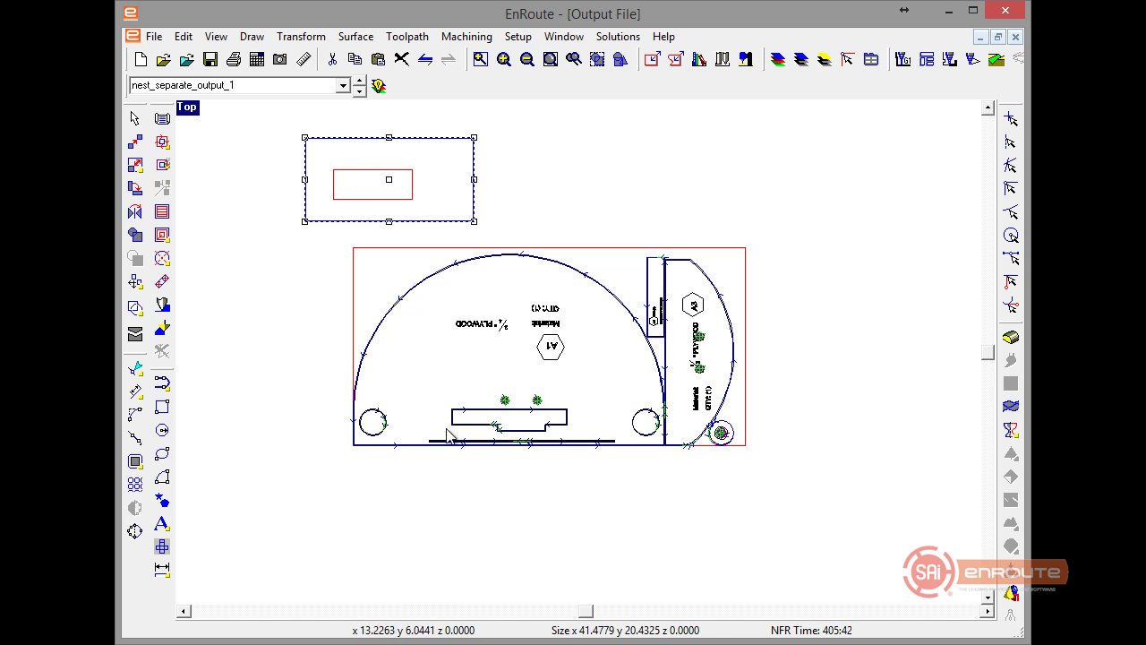
{"action": "scroll", "coordinate": [466, 431], "scroll_direction": "up", "scroll_amount": 2}
{"action": "scroll", "coordinate": [478, 386], "scroll_direction": "down", "scroll_amount": 2}
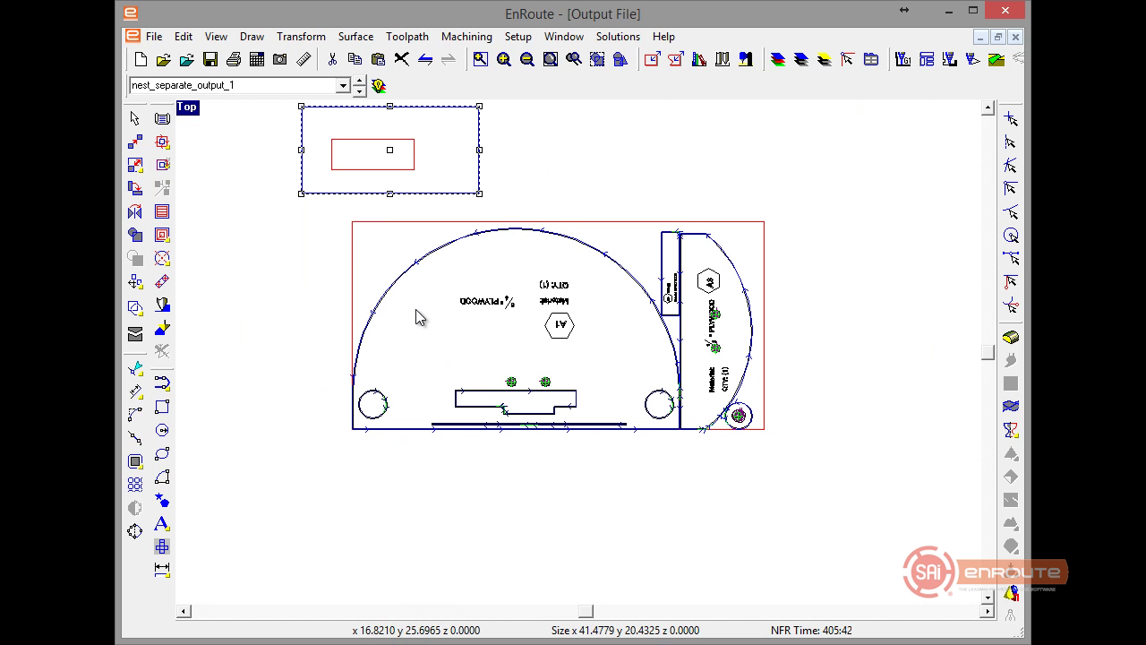
{"action": "key", "text": "Delete"}
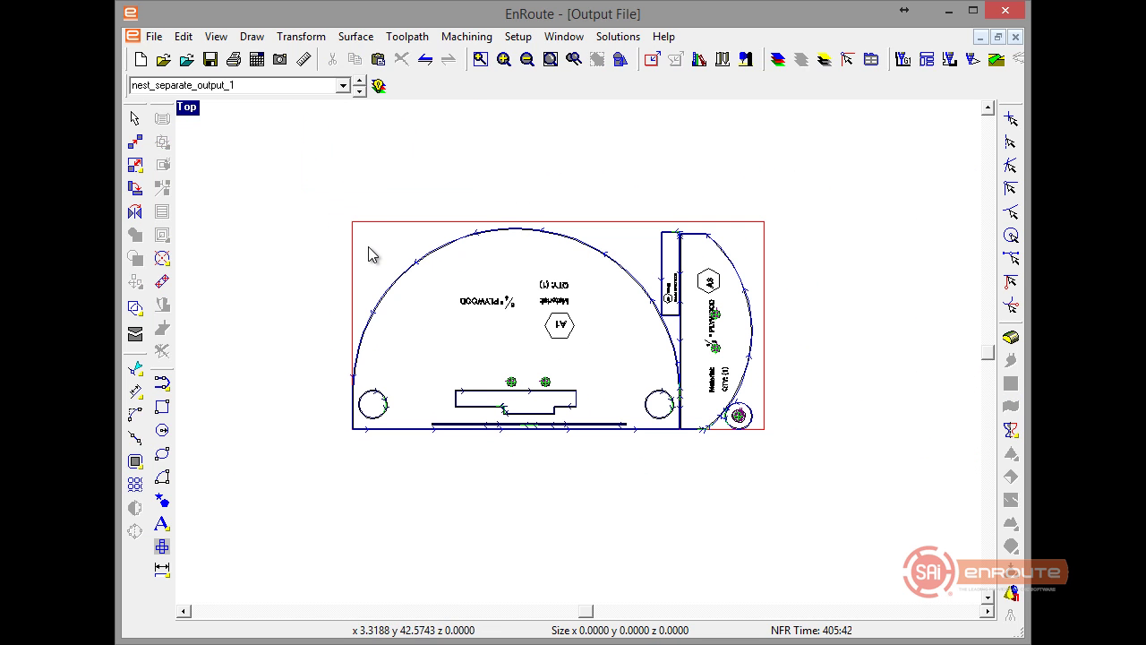
{"action": "scroll", "coordinate": [366, 253], "scroll_direction": "up", "scroll_amount": 2}
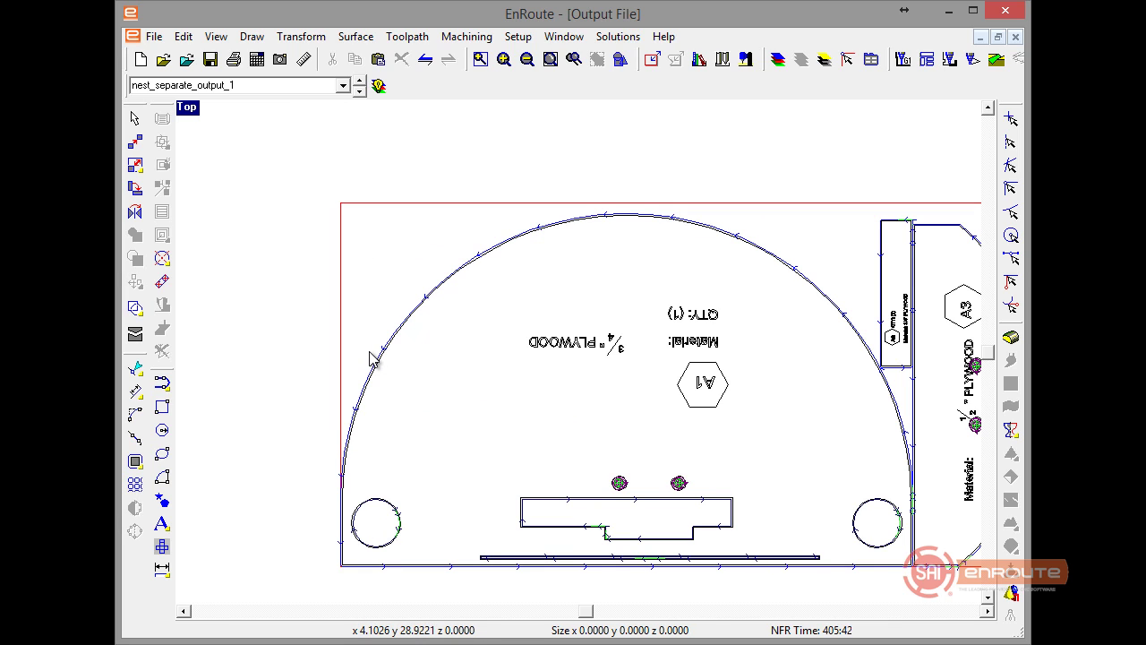
{"action": "scroll", "coordinate": [367, 357], "scroll_direction": "down", "scroll_amount": 2}
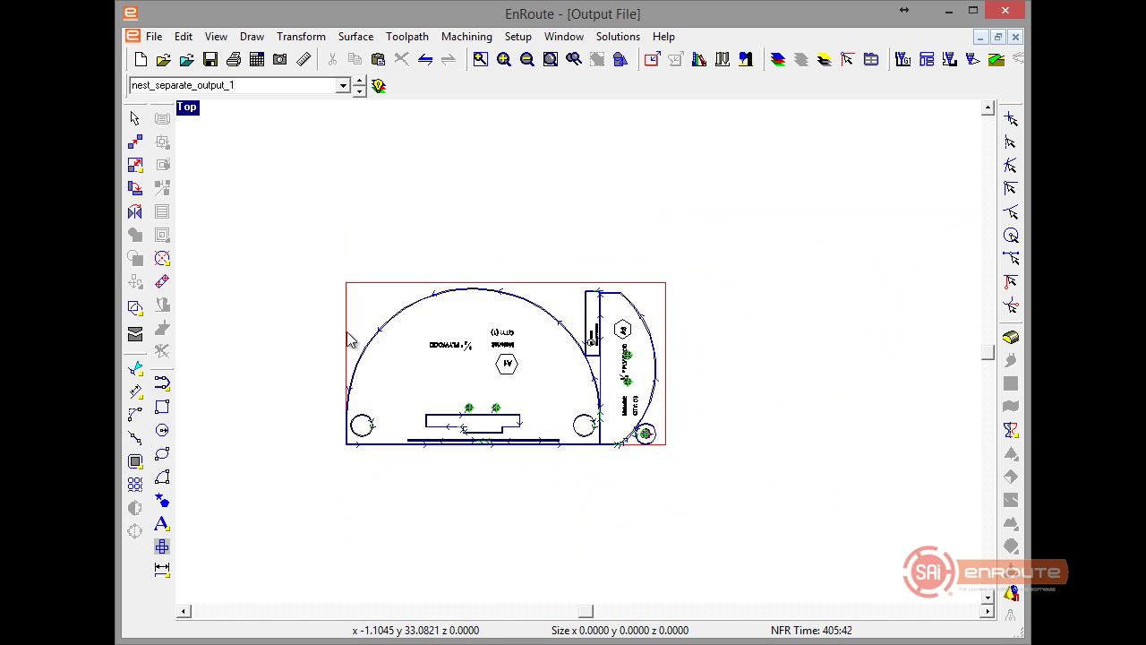
Step: Step through to nest_separate_output_3 and zoom to inspect the A5 circle and other parts
{"action": "left_click", "coordinate": [357, 81]}
{"action": "left_click", "coordinate": [359, 84]}
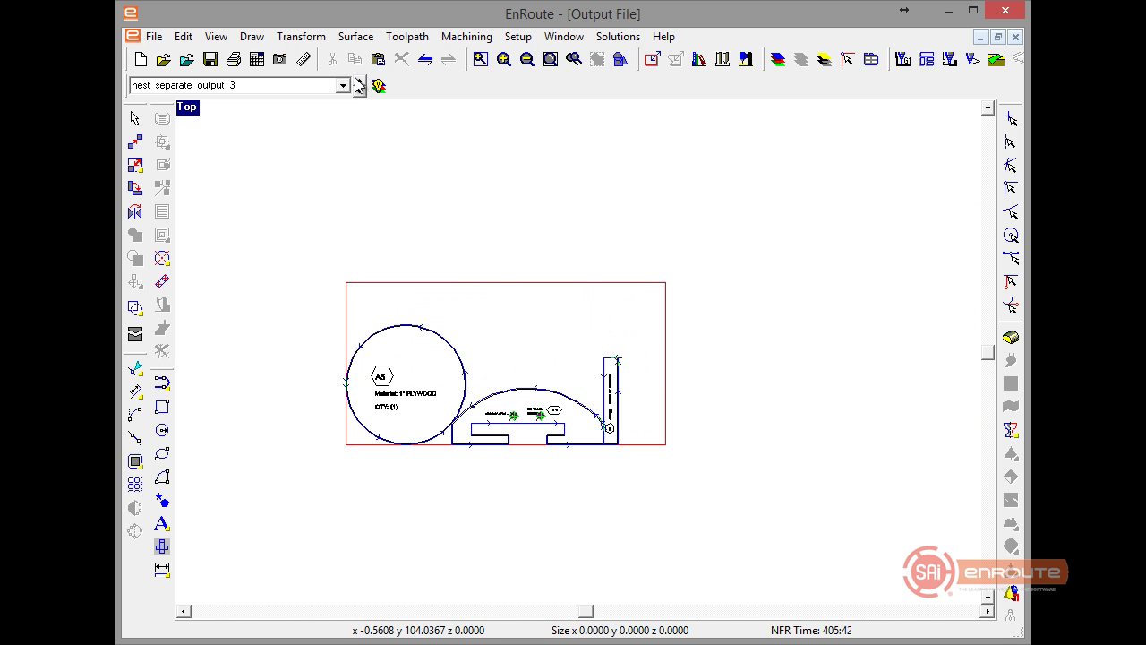
{"action": "scroll", "coordinate": [479, 481], "scroll_direction": "up", "scroll_amount": 3}
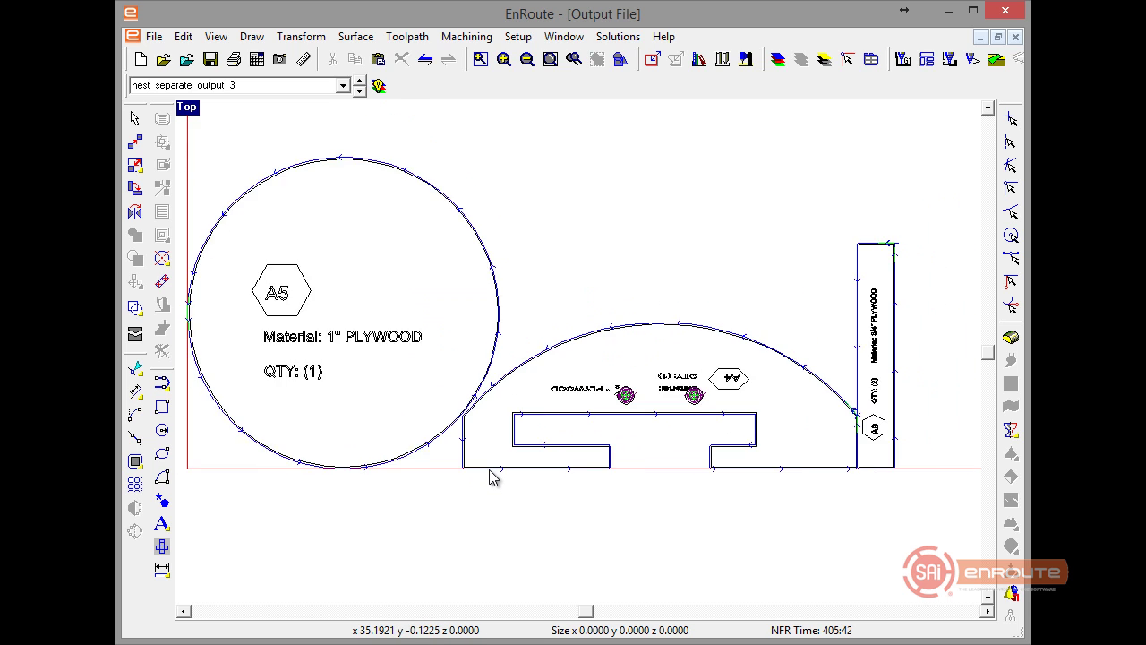
{"action": "scroll", "coordinate": [490, 477], "scroll_direction": "down", "scroll_amount": 3}
{"action": "scroll", "coordinate": [527, 405], "scroll_direction": "down", "scroll_amount": 1}
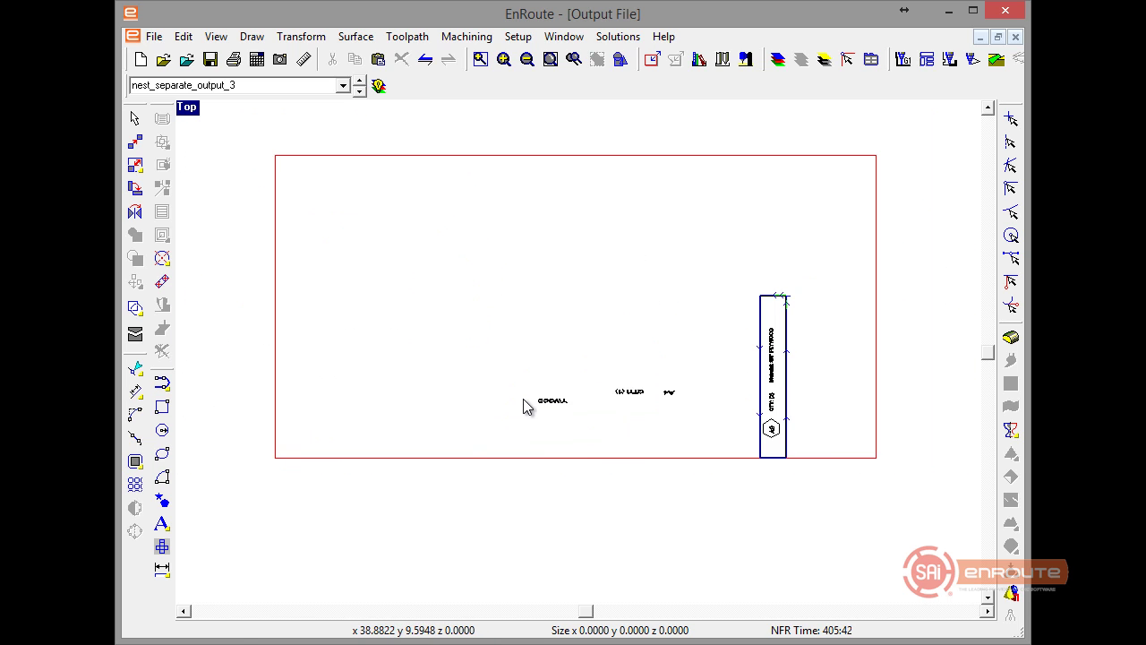
{"action": "scroll", "coordinate": [528, 406], "scroll_direction": "down", "scroll_amount": 1}
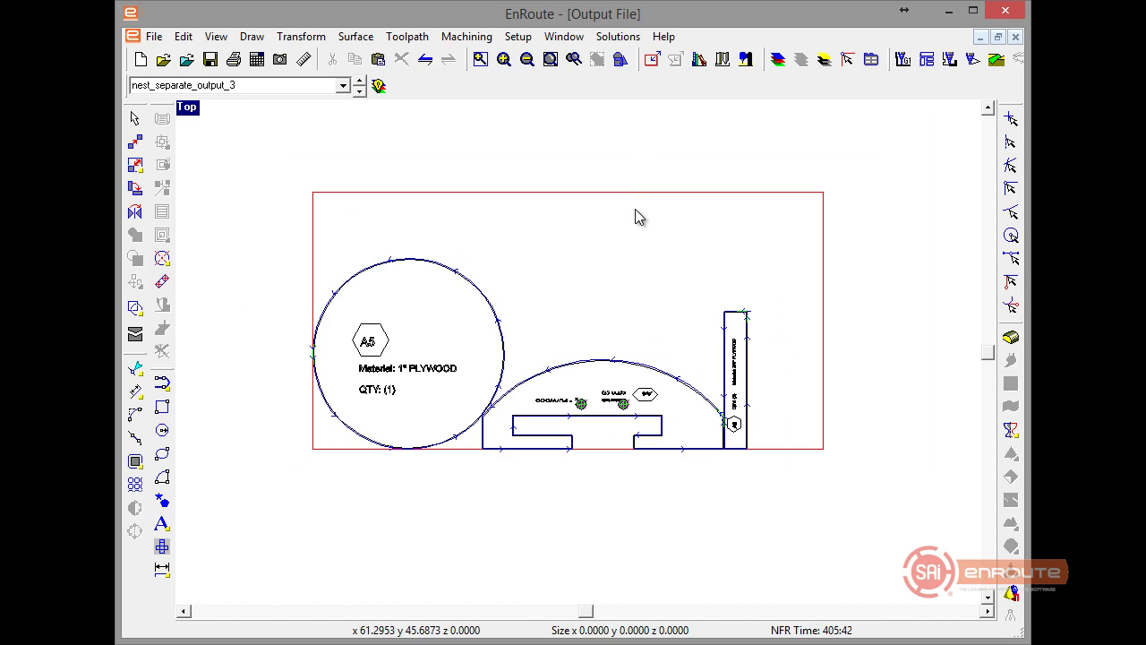